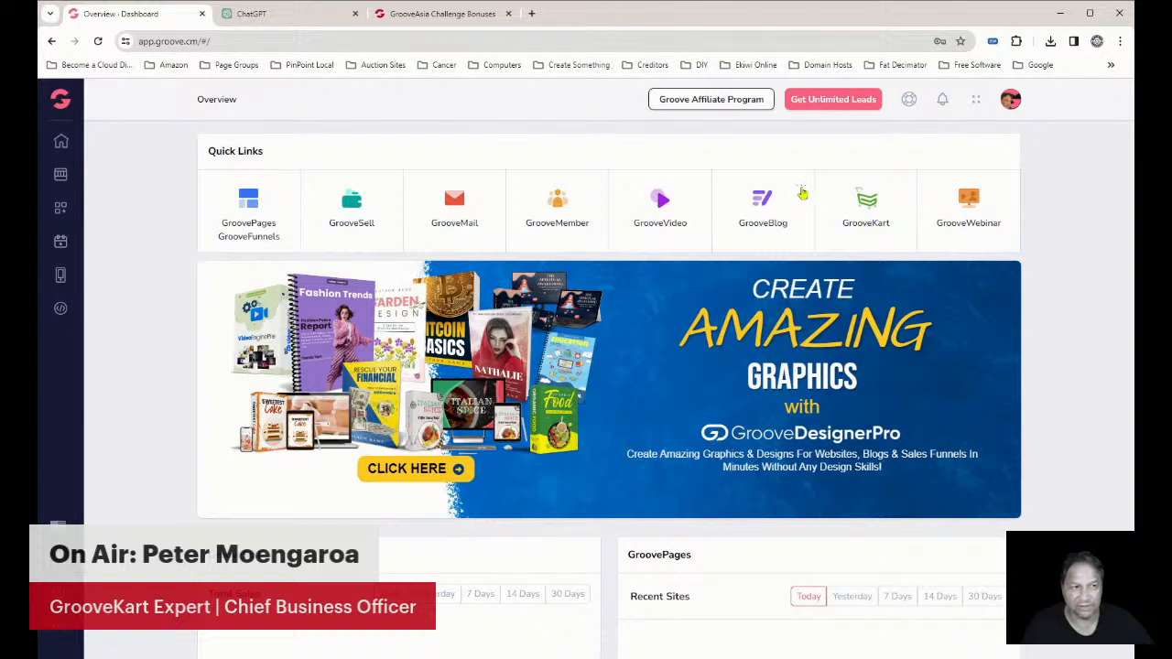
# Open the admin dashboard of the Babyproductscentric store in GrooveKart and launch its homepage in the page builder
pyautogui.click(61, 103)
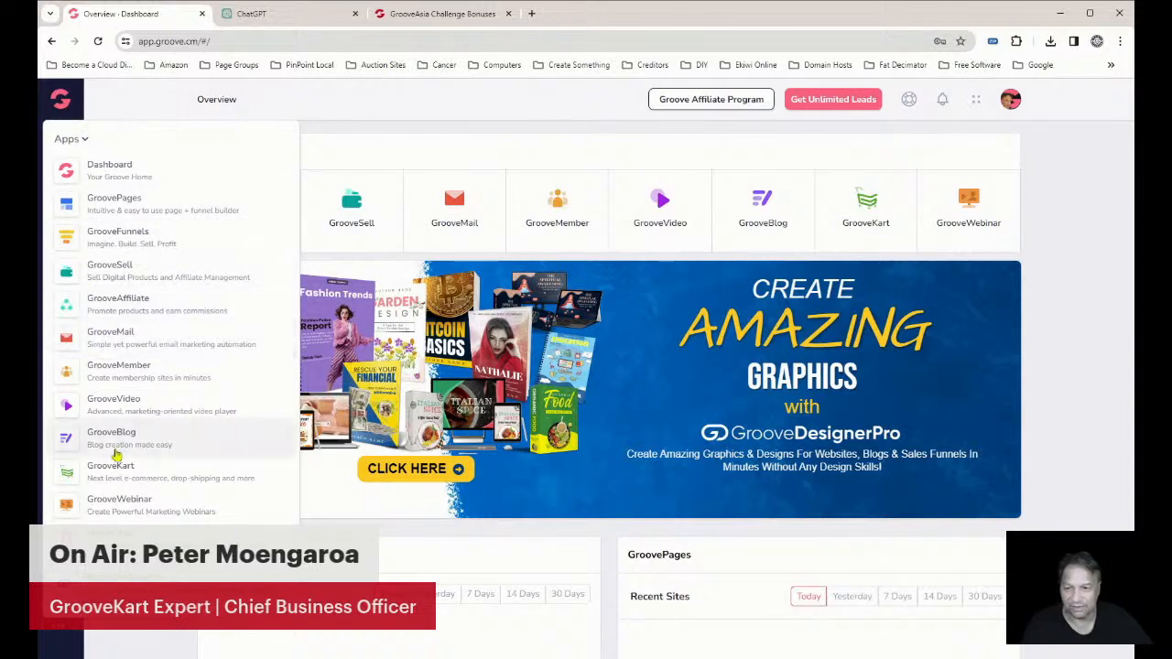
pyautogui.click(108, 477)
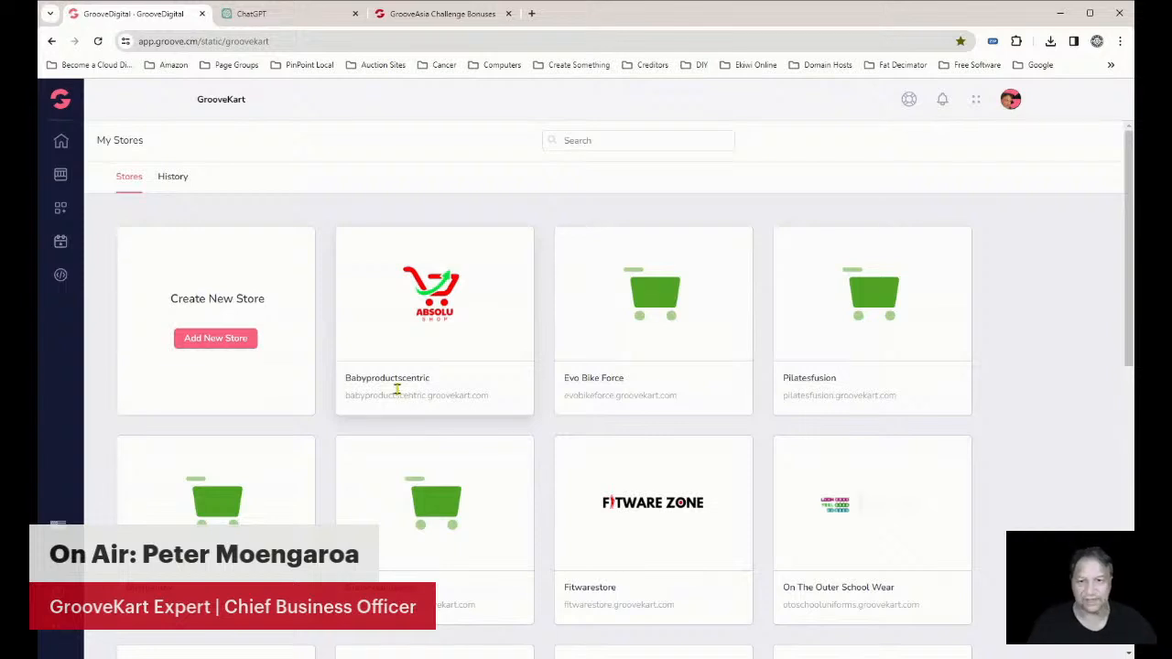
pyautogui.moveTo(429, 330)
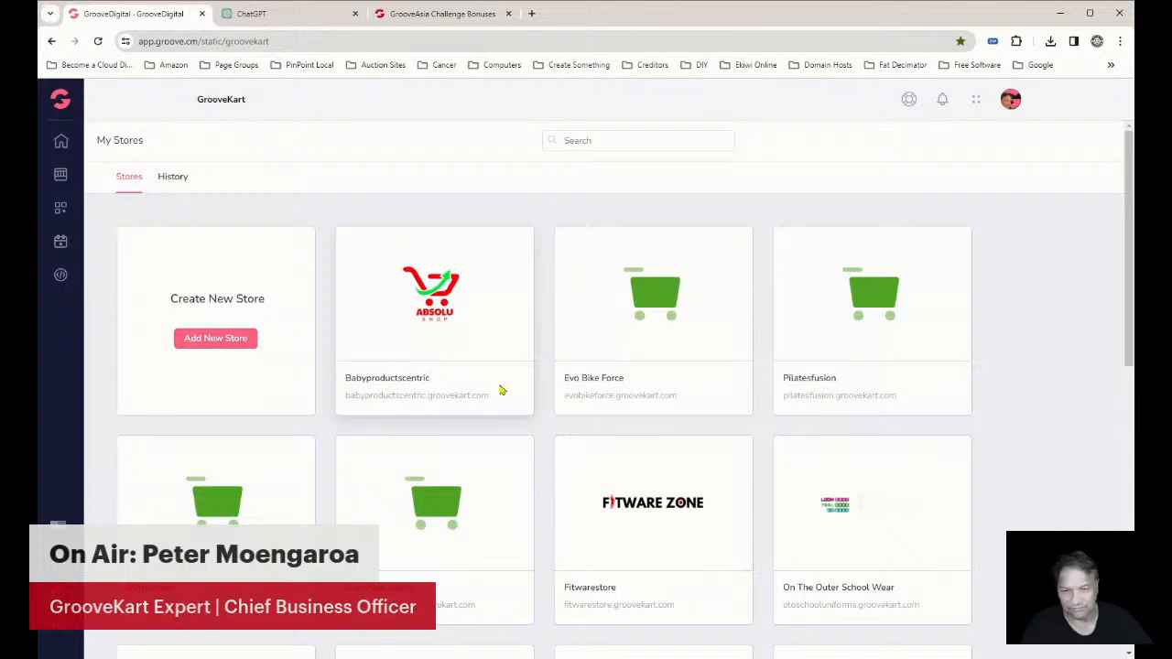
pyautogui.moveTo(358, 279)
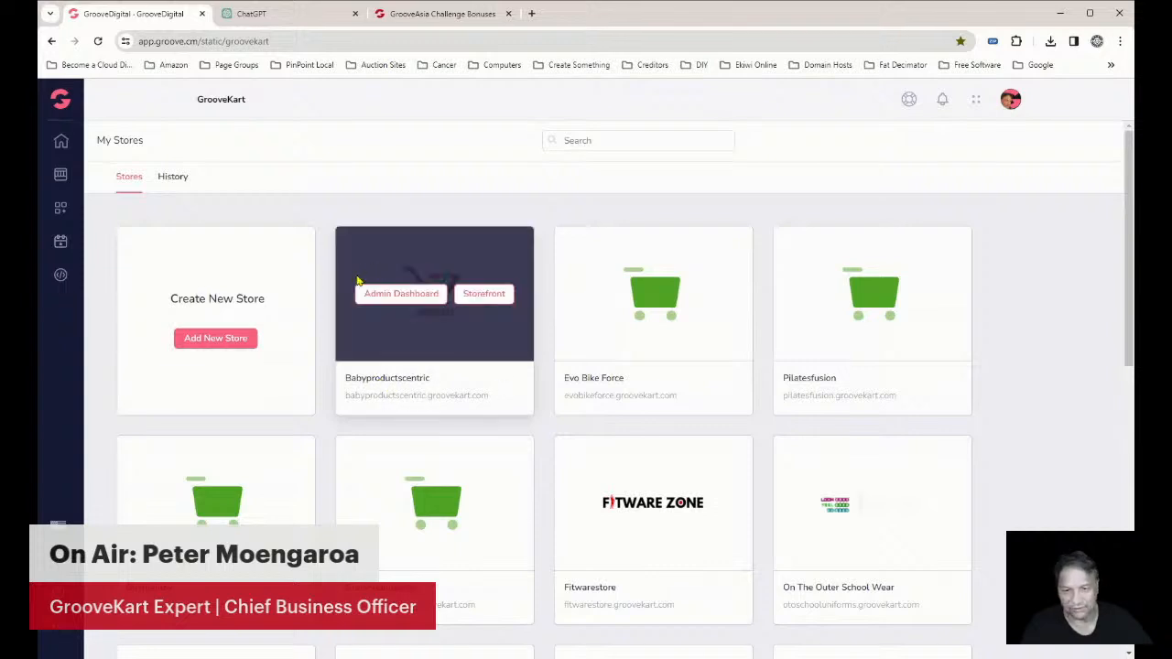
pyautogui.click(412, 301)
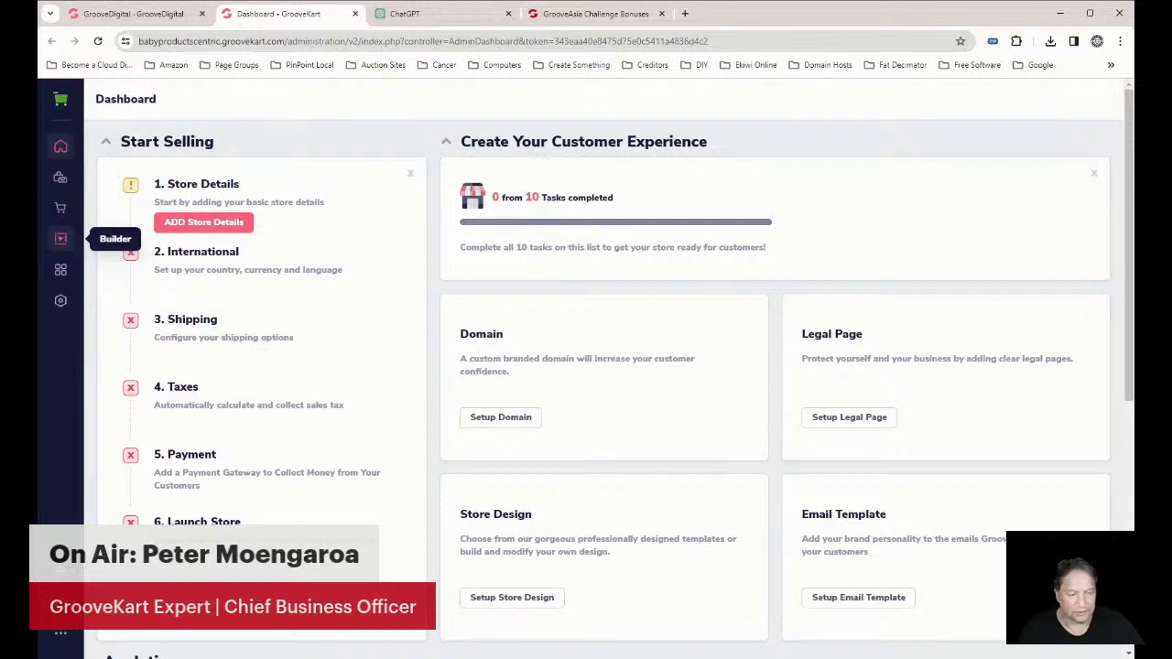
pyautogui.click(60, 240)
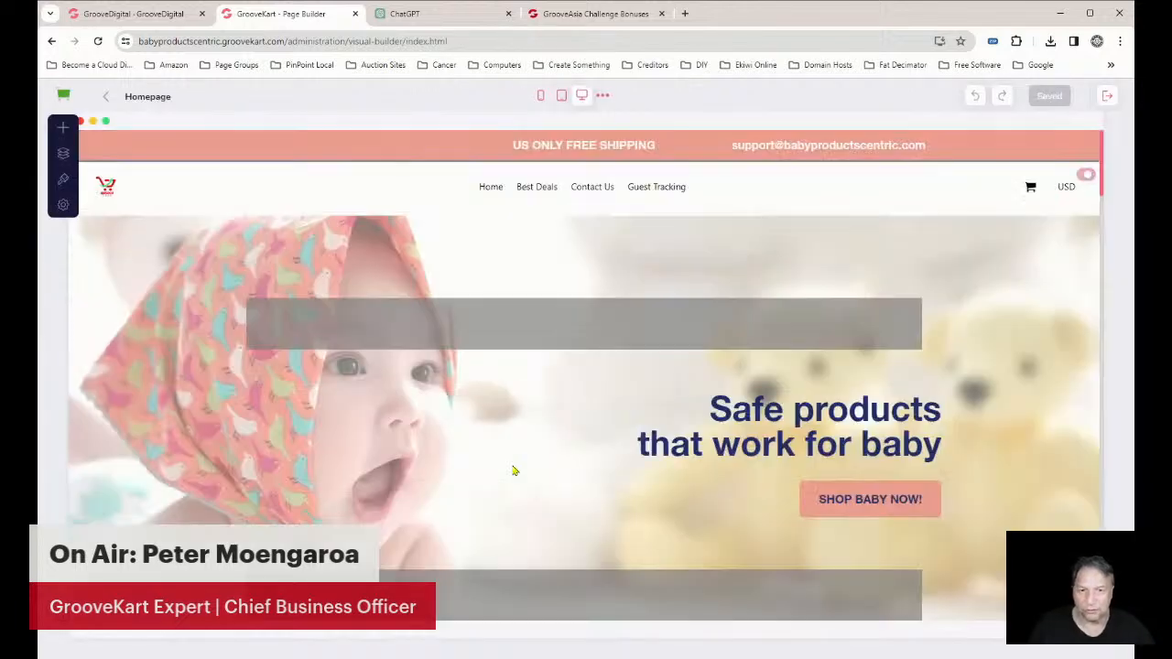
# Look through the homepage's sections from the hero banner to the Instagram gallery and return to the header
pyautogui.scroll(-10, 607, 513)
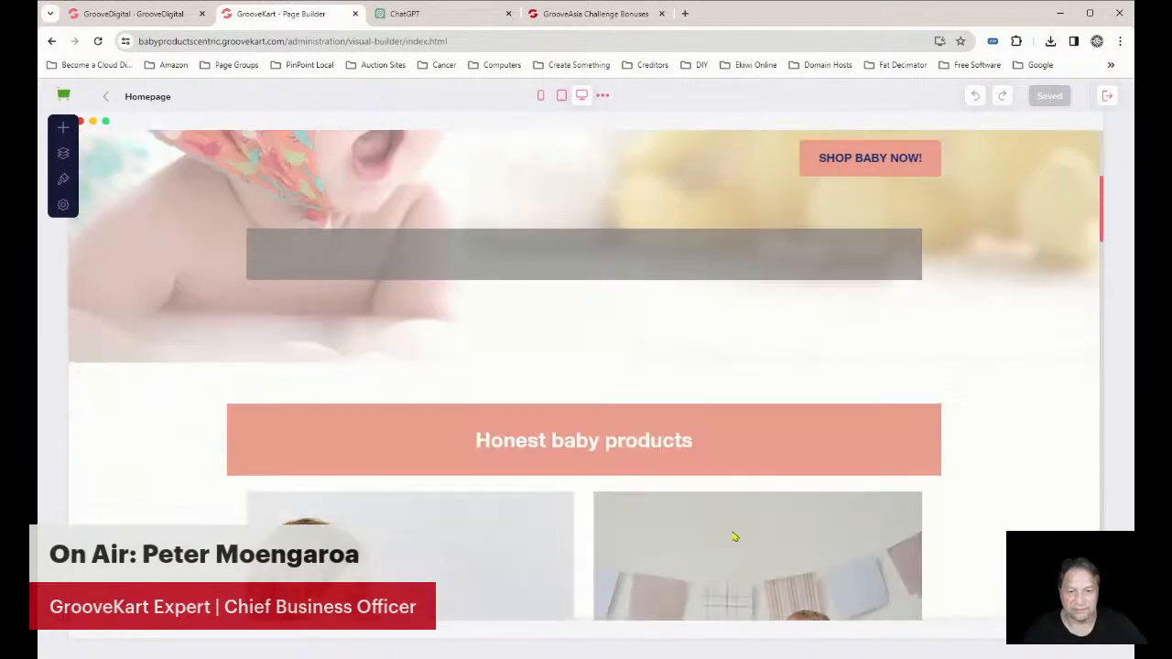
pyautogui.scroll(-15, 972, 450)
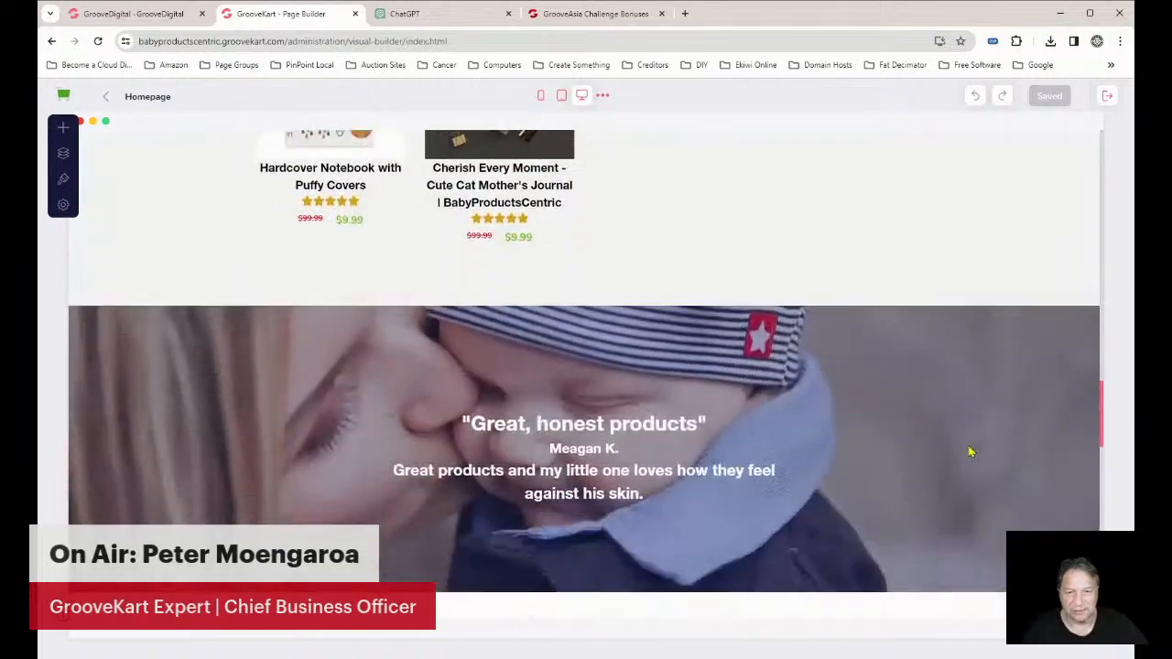
pyautogui.scroll(-10, 973, 450)
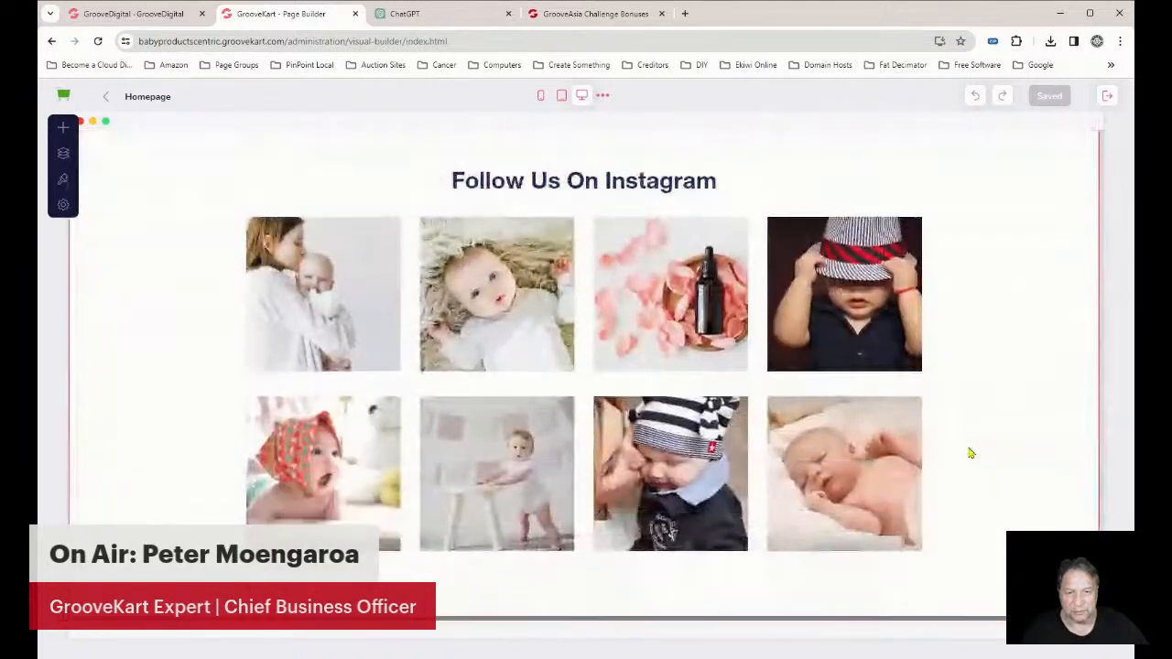
pyautogui.scroll(20, 971, 455)
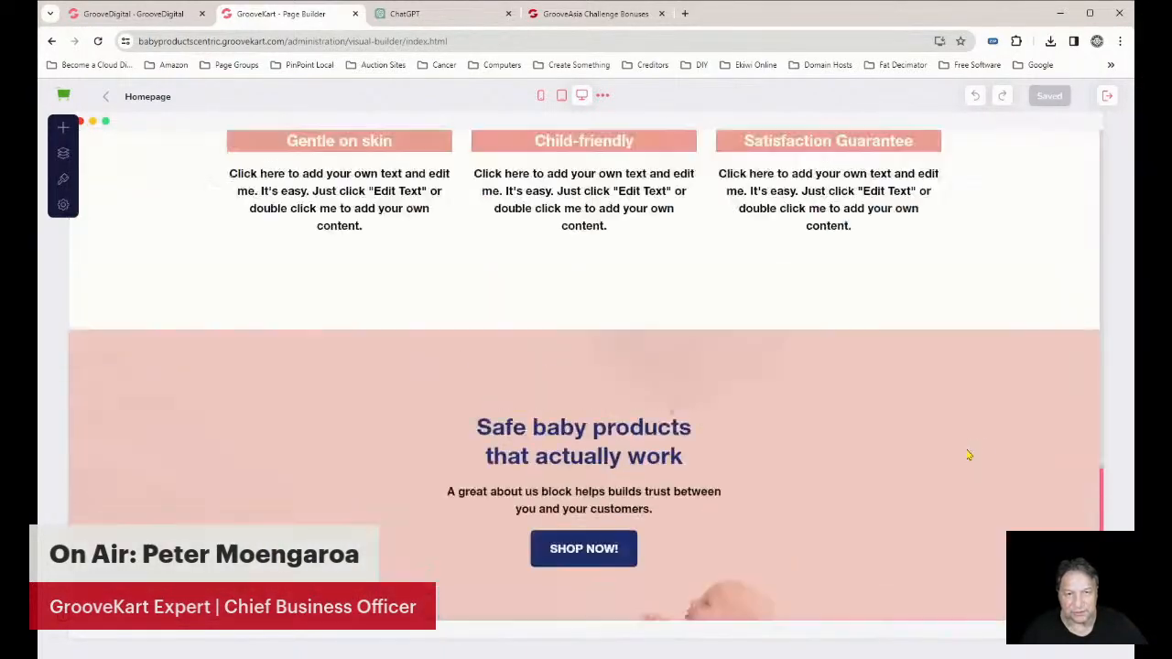
pyautogui.scroll(5, 961, 451)
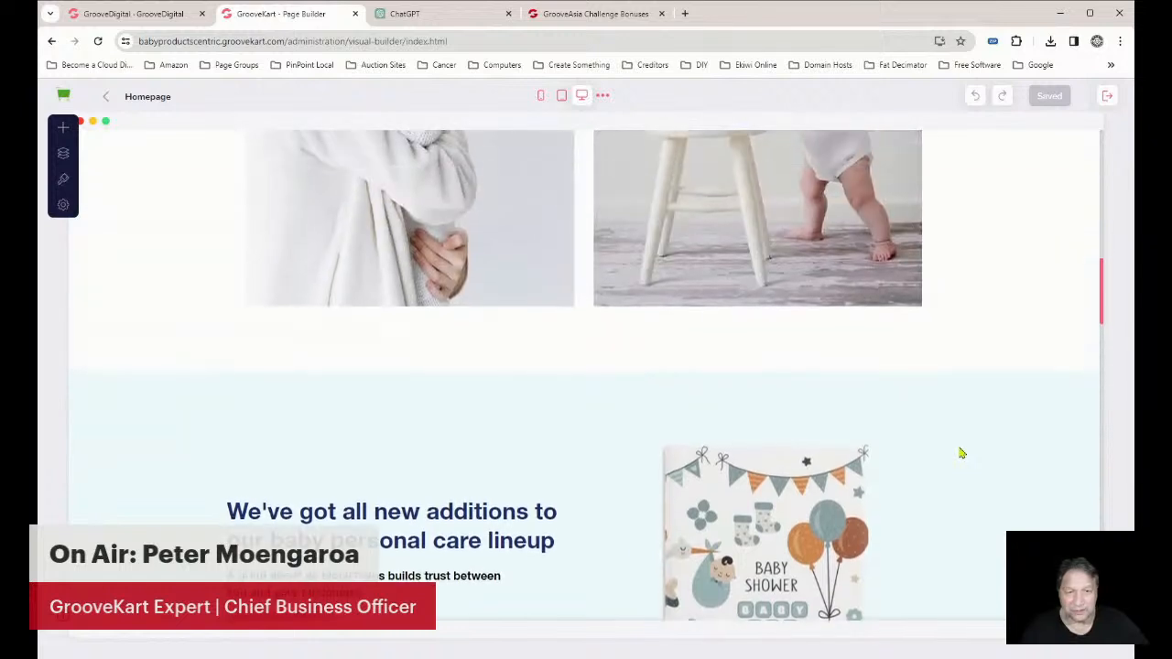
pyautogui.scroll(4, 961, 454)
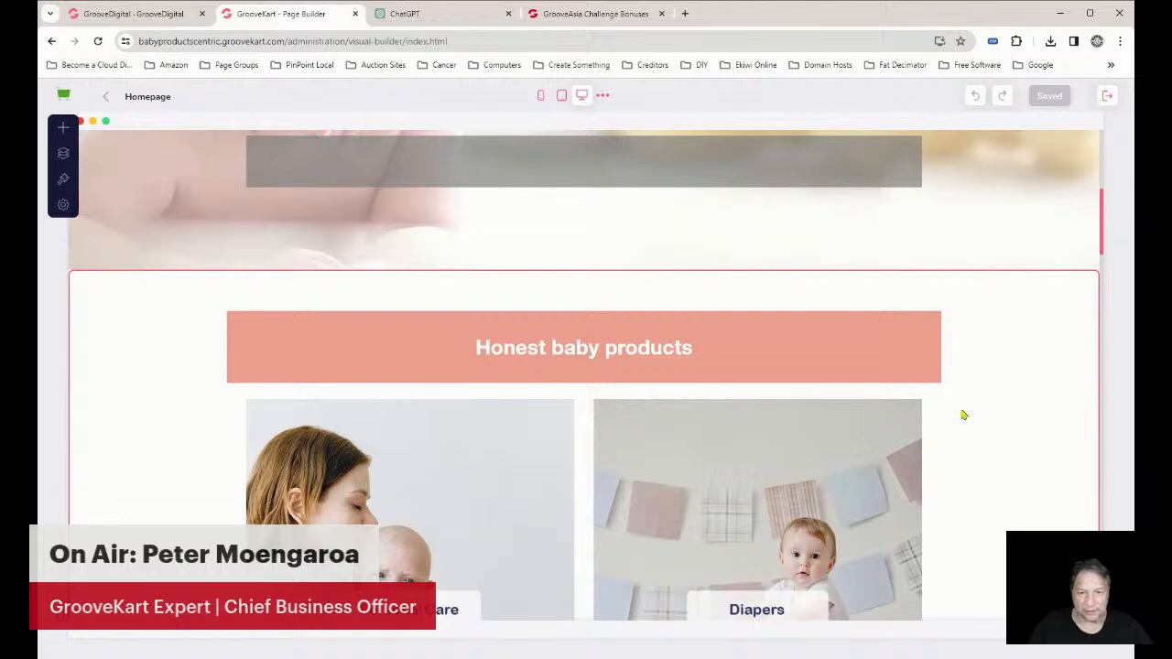
pyautogui.scroll(5, 965, 417)
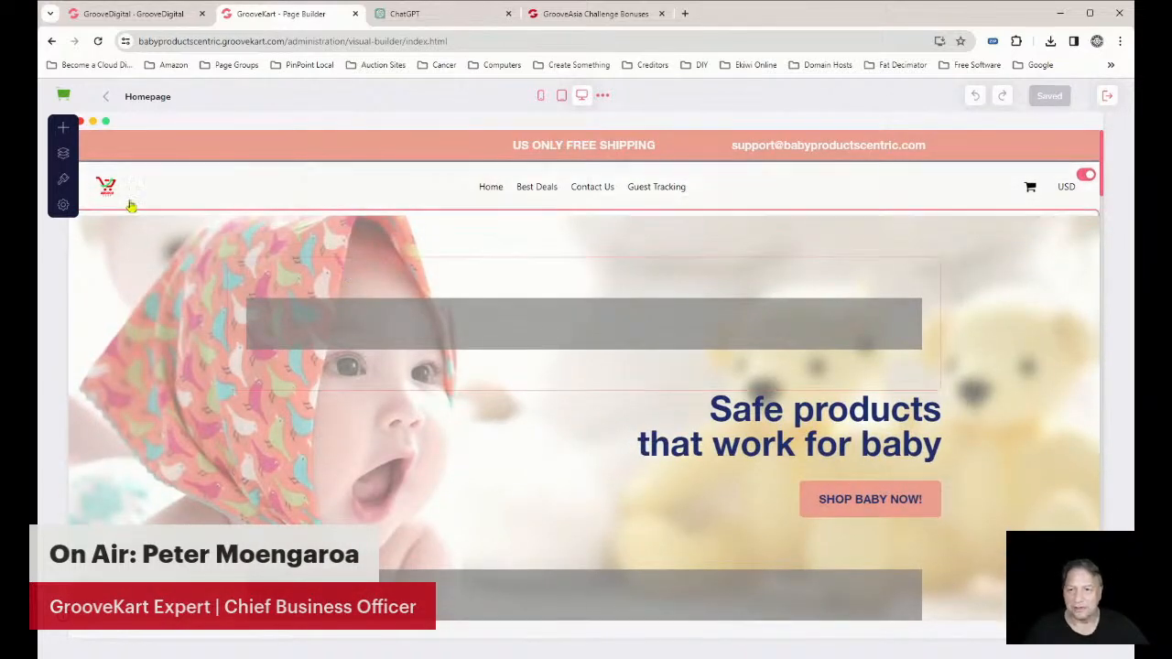
# Browse the importable homepage templates in the page settings, then close them without importing any
pyautogui.click(62, 207)
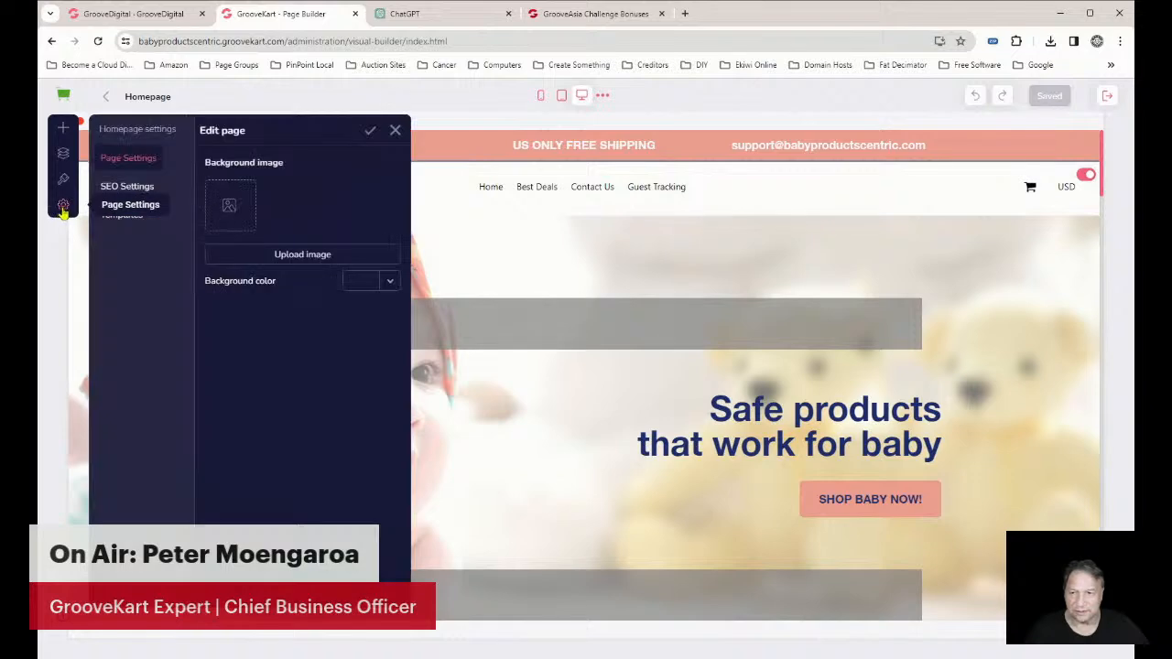
pyautogui.click(125, 216)
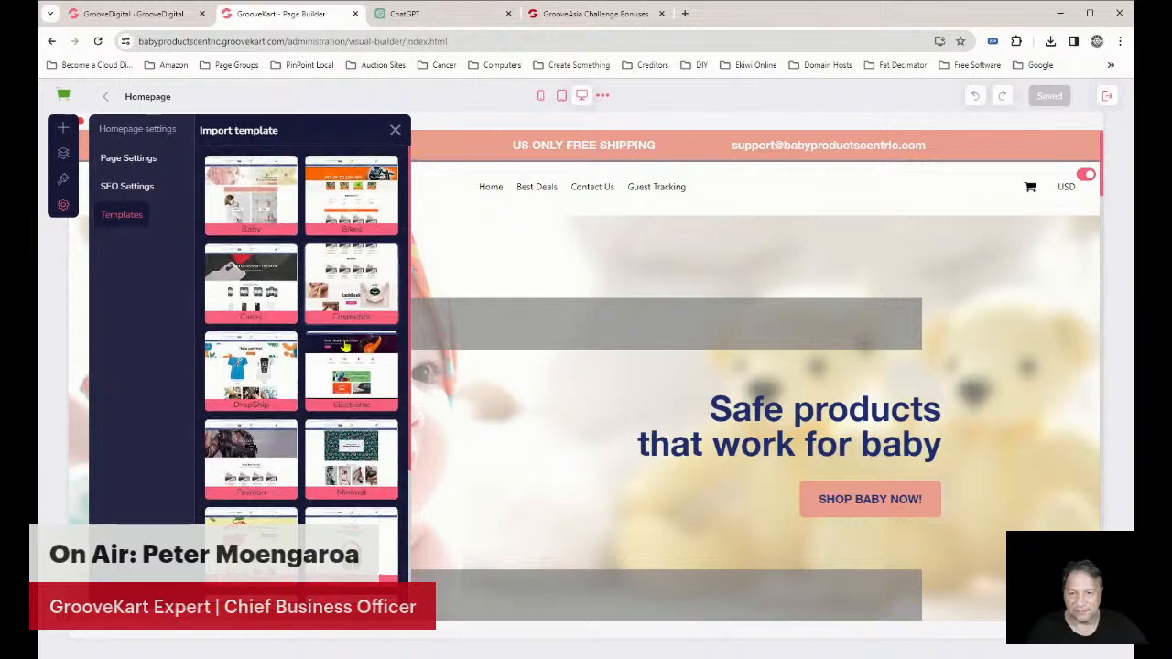
pyautogui.scroll(-2, 351, 392)
pyautogui.scroll(-1, 354, 394)
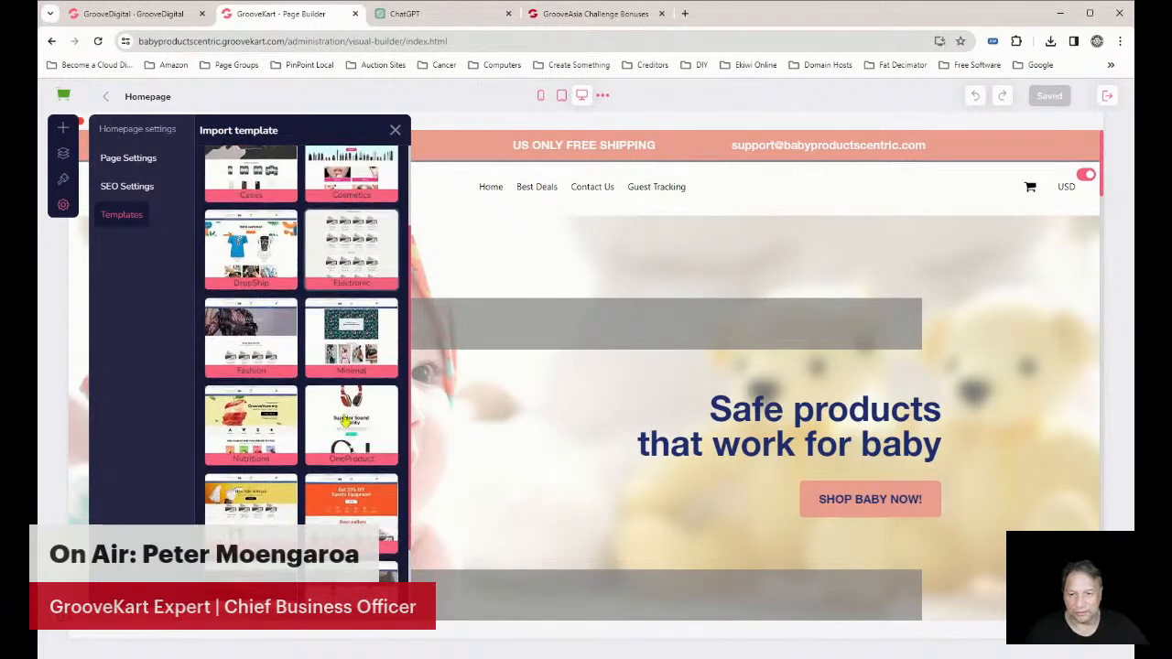
pyautogui.click(1021, 339)
# Examine the product selection in the settings of the homepage's Featured Products list, then close the settings
pyautogui.scroll(-1, 1018, 337)
pyautogui.scroll(-2, 1017, 336)
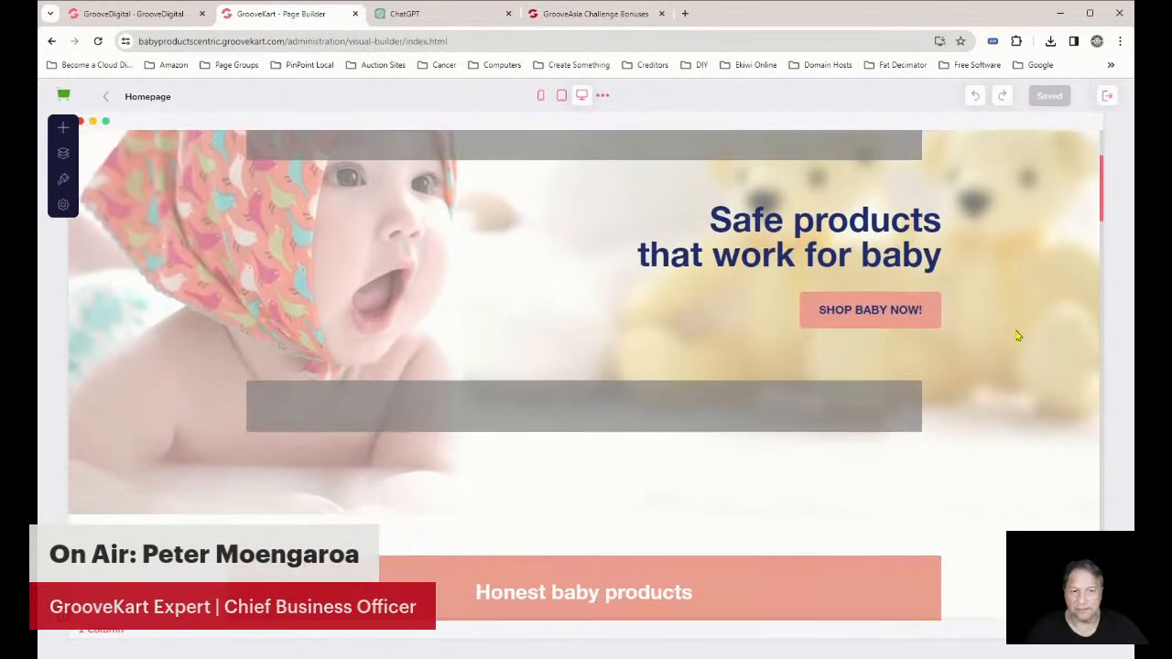
pyautogui.scroll(-3, 983, 315)
pyautogui.scroll(-7, 979, 315)
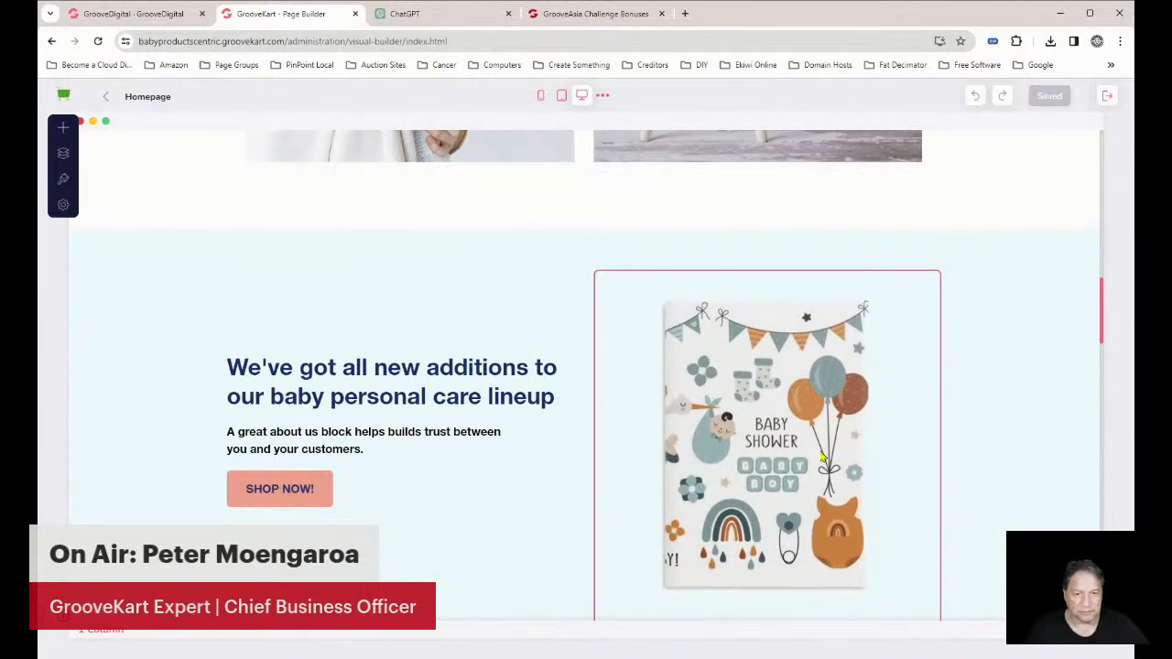
pyautogui.scroll(-3, 799, 445)
pyautogui.scroll(-2, 799, 445)
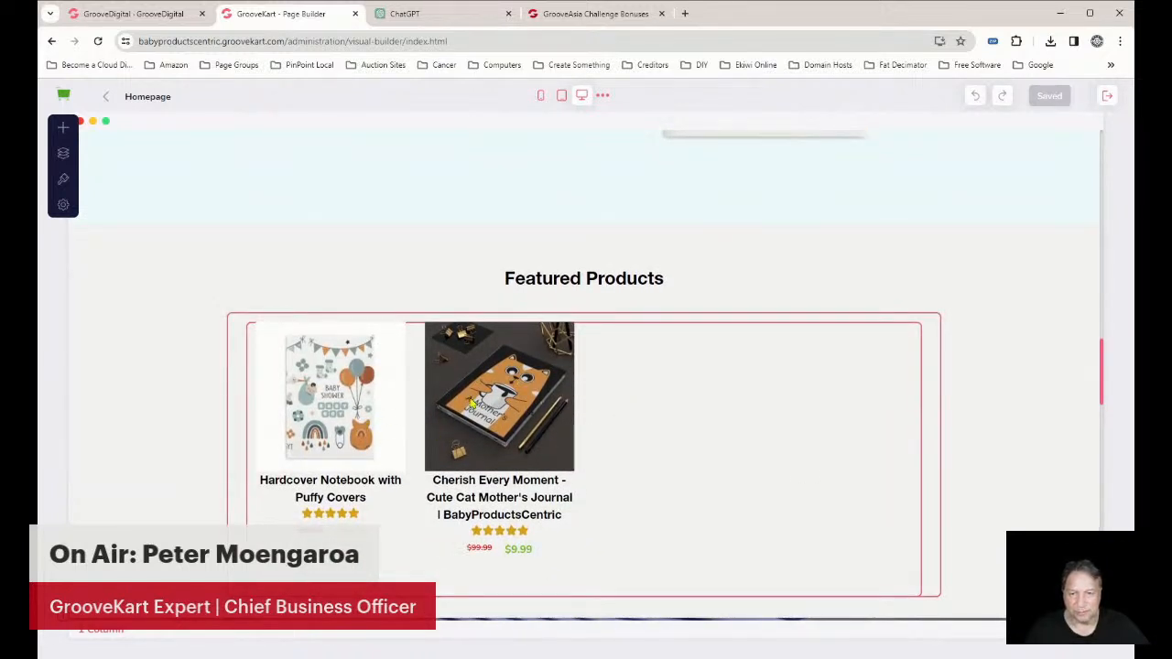
pyautogui.click(251, 394)
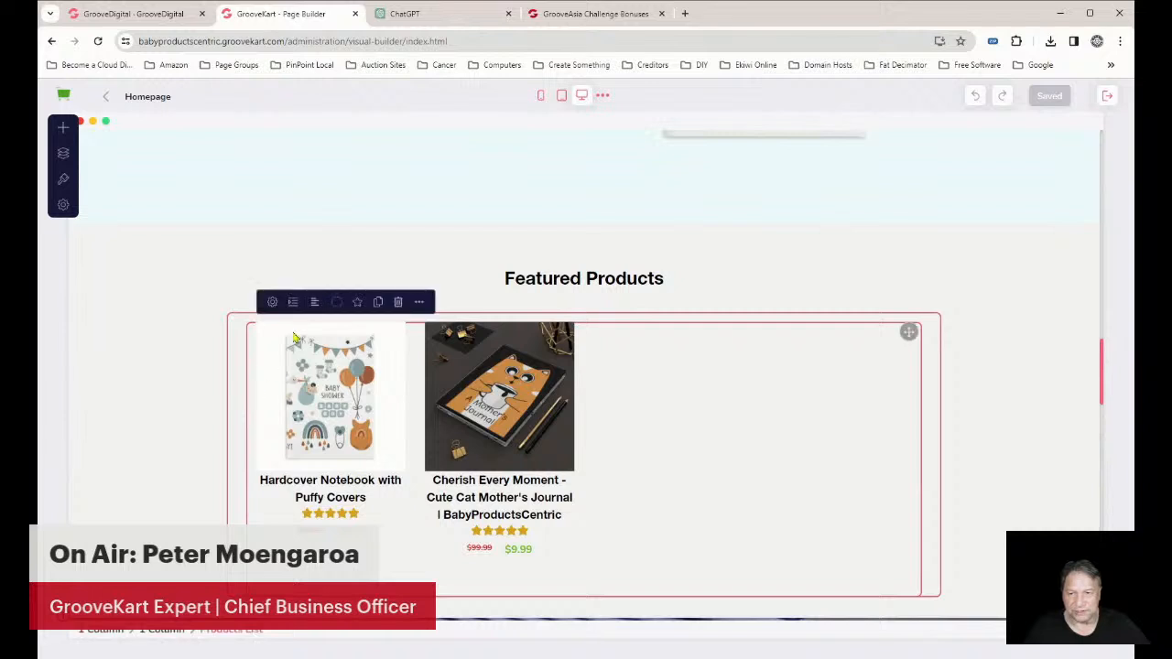
pyautogui.click(272, 302)
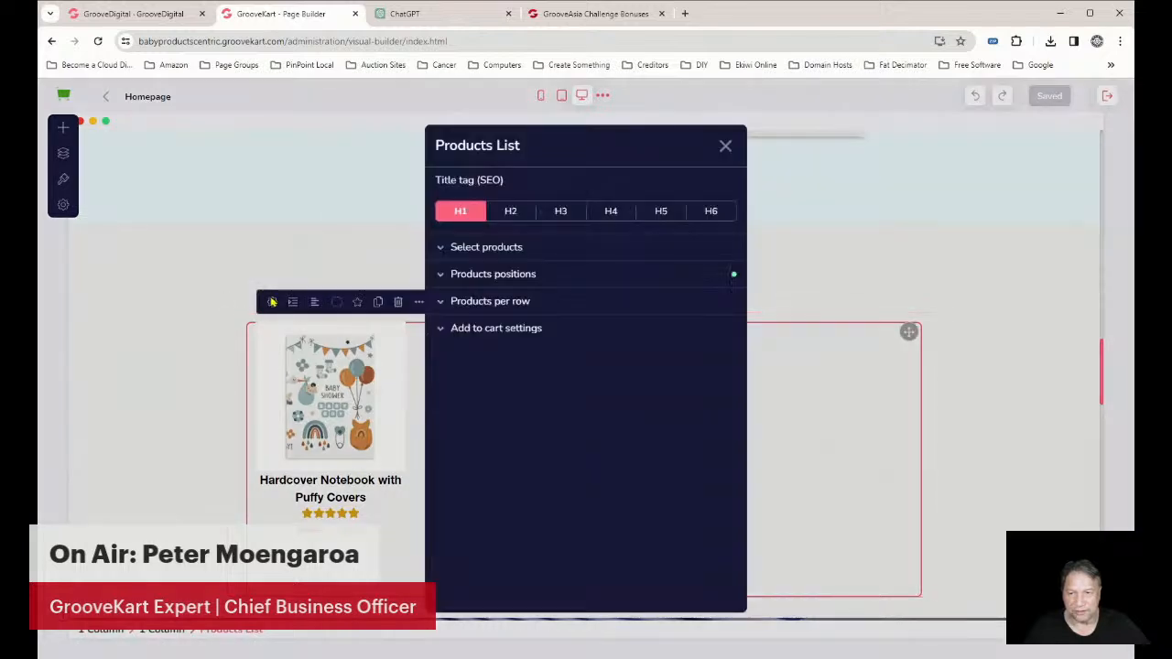
pyautogui.click(456, 247)
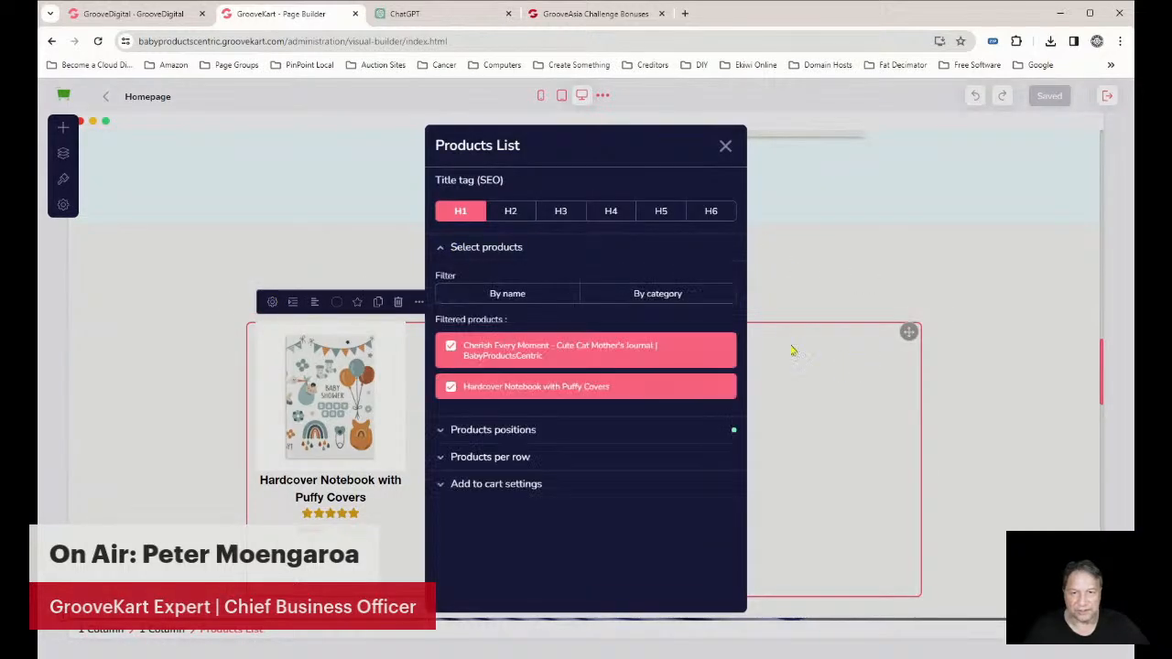
pyautogui.click(726, 148)
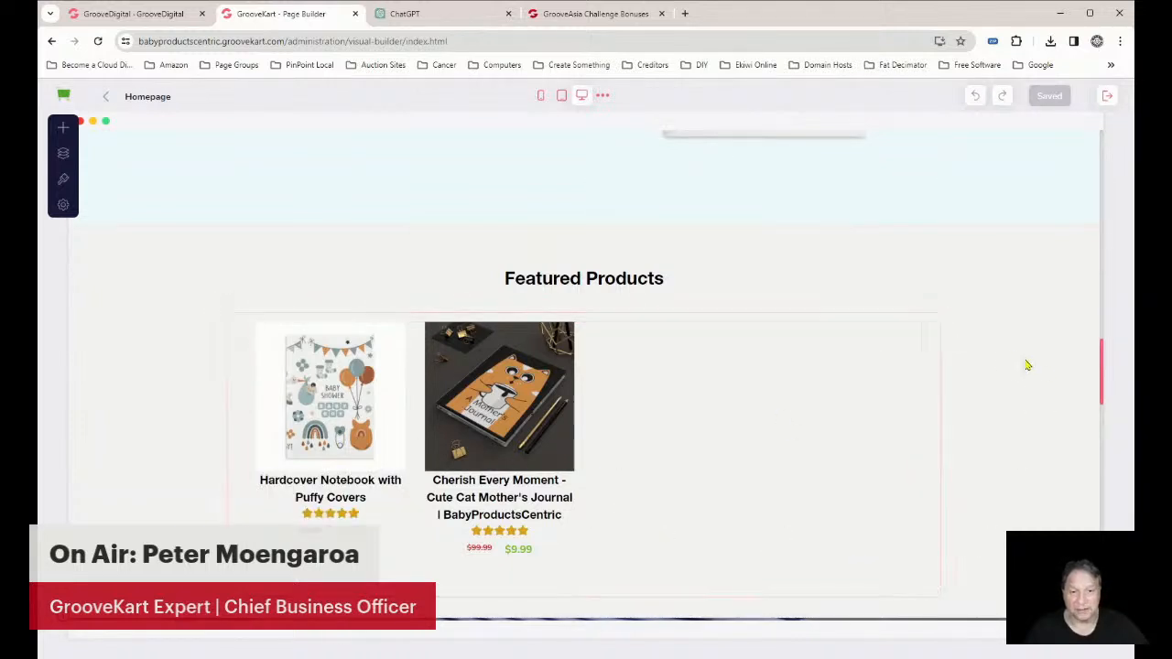
# Review the homepage sections below Featured Products down to the footer, then back up to the new baby personal care additions block
pyautogui.scroll(-5, 1050, 374)
pyautogui.scroll(-5, 1051, 377)
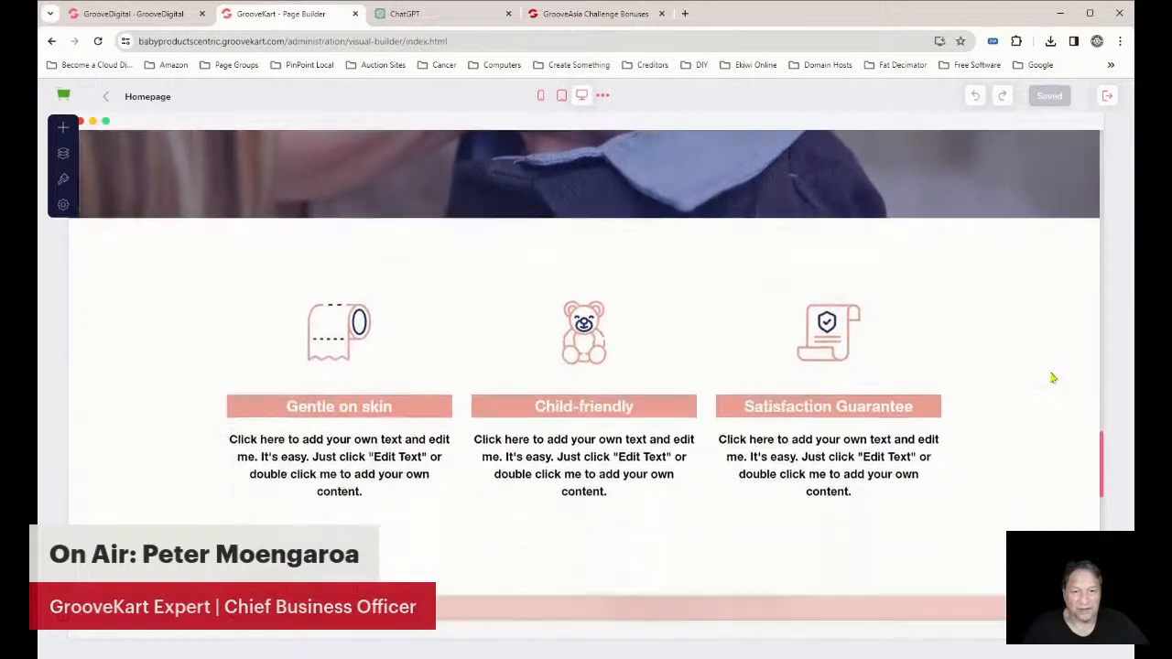
pyautogui.scroll(-6, 1053, 378)
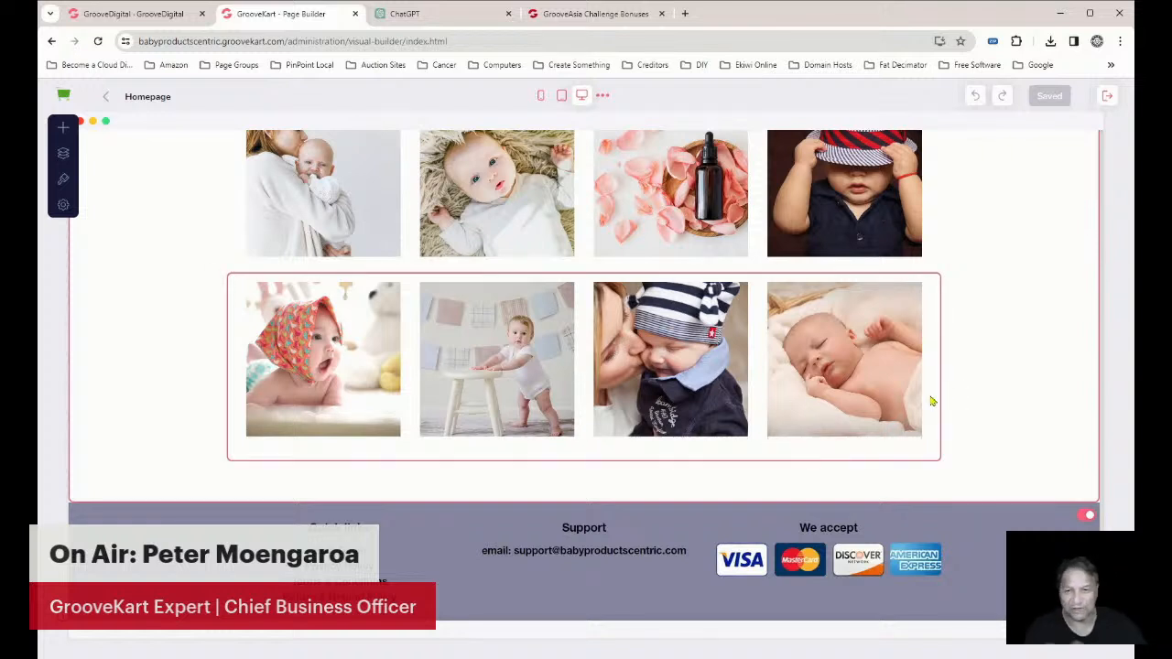
pyautogui.scroll(2, 1054, 401)
pyautogui.scroll(4, 1054, 403)
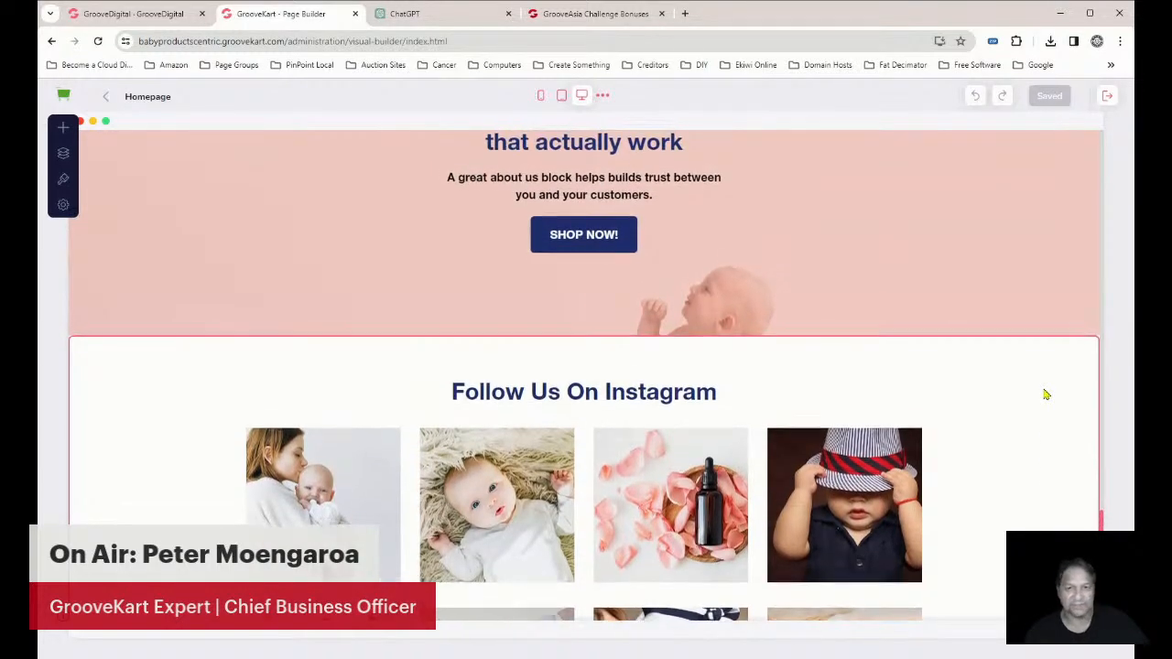
pyautogui.scroll(5, 1046, 392)
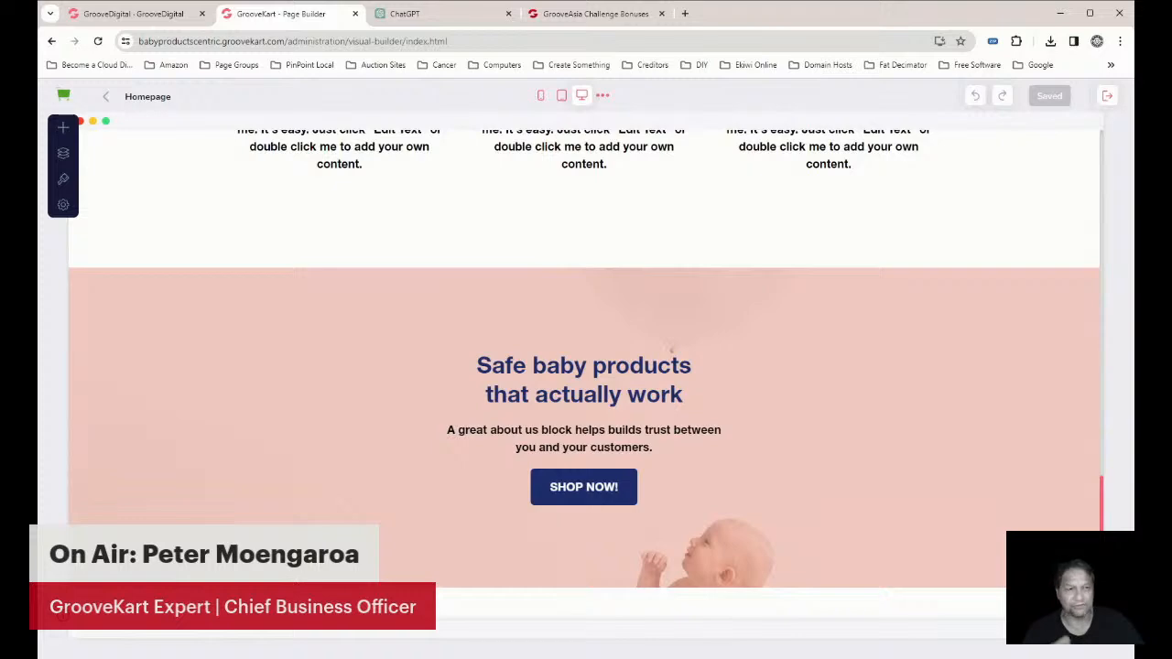
pyautogui.scroll(-5, 1046, 391)
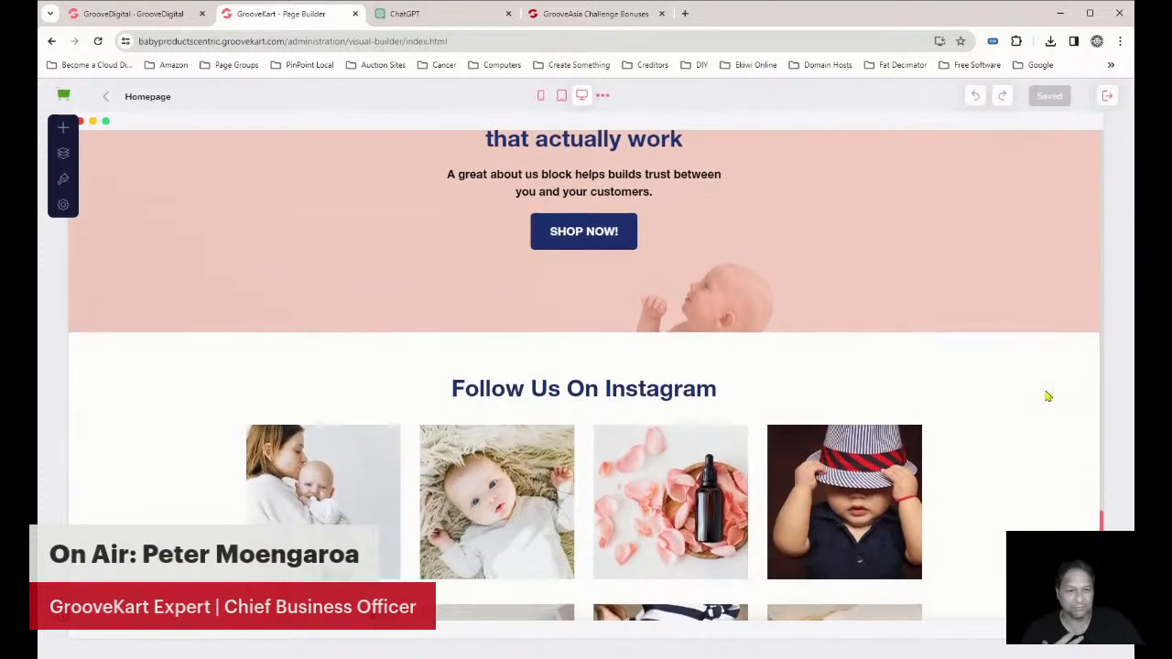
pyautogui.scroll(-3, 1028, 404)
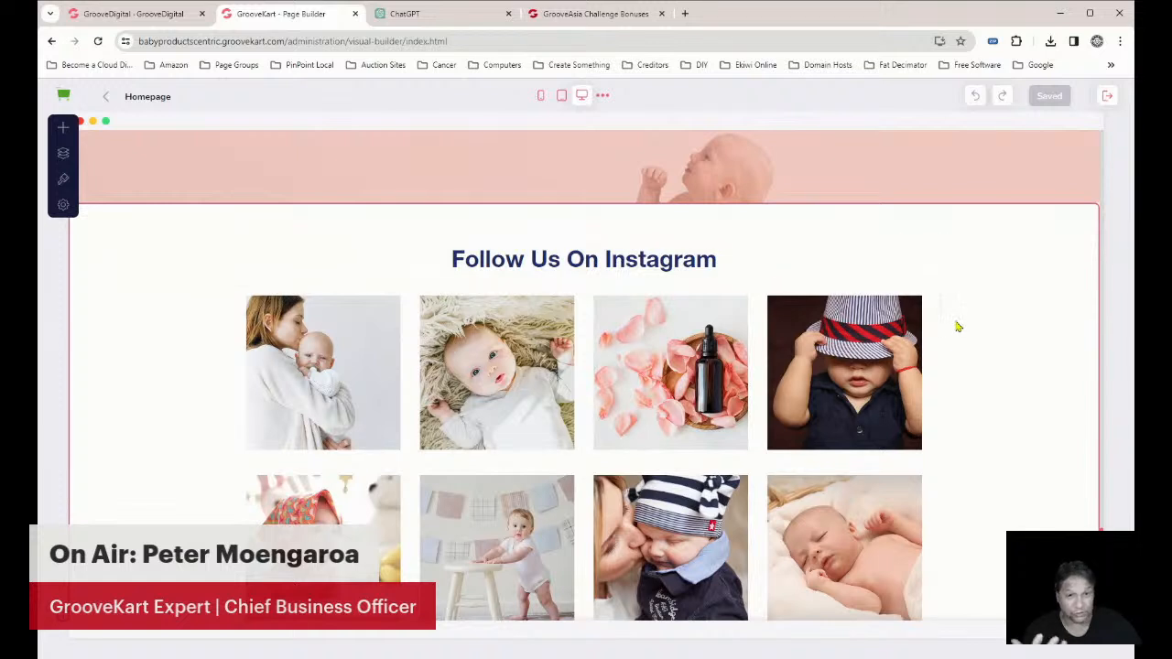
pyautogui.scroll(5, 954, 327)
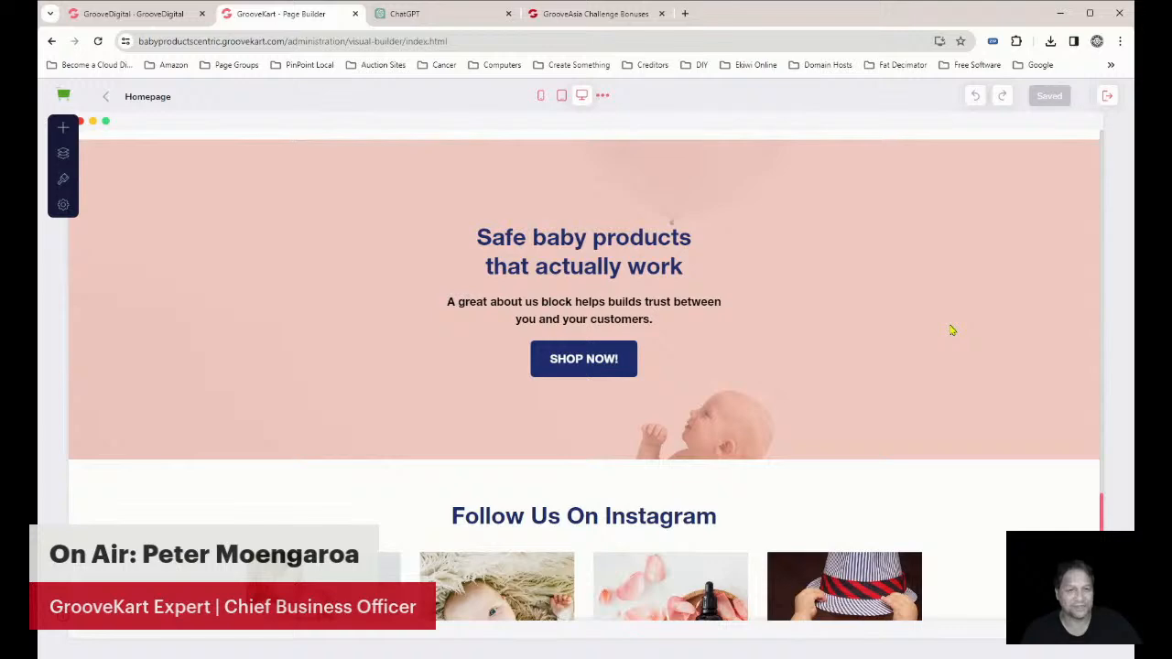
pyautogui.scroll(3, 952, 330)
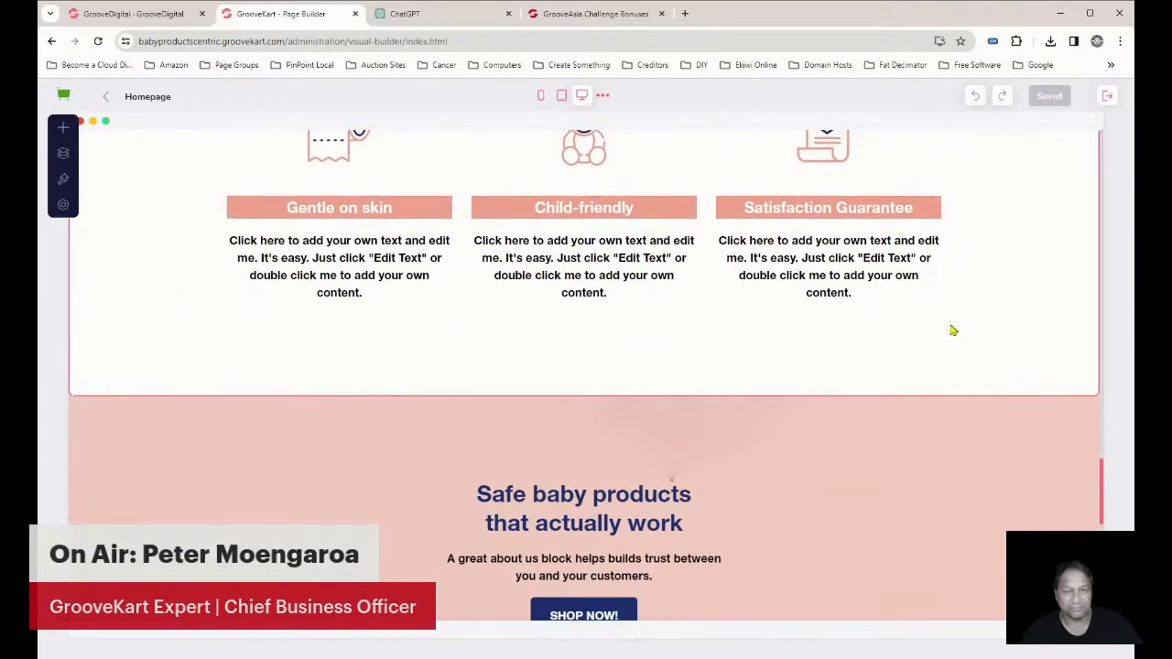
pyautogui.scroll(2, 952, 334)
pyautogui.scroll(5, 950, 343)
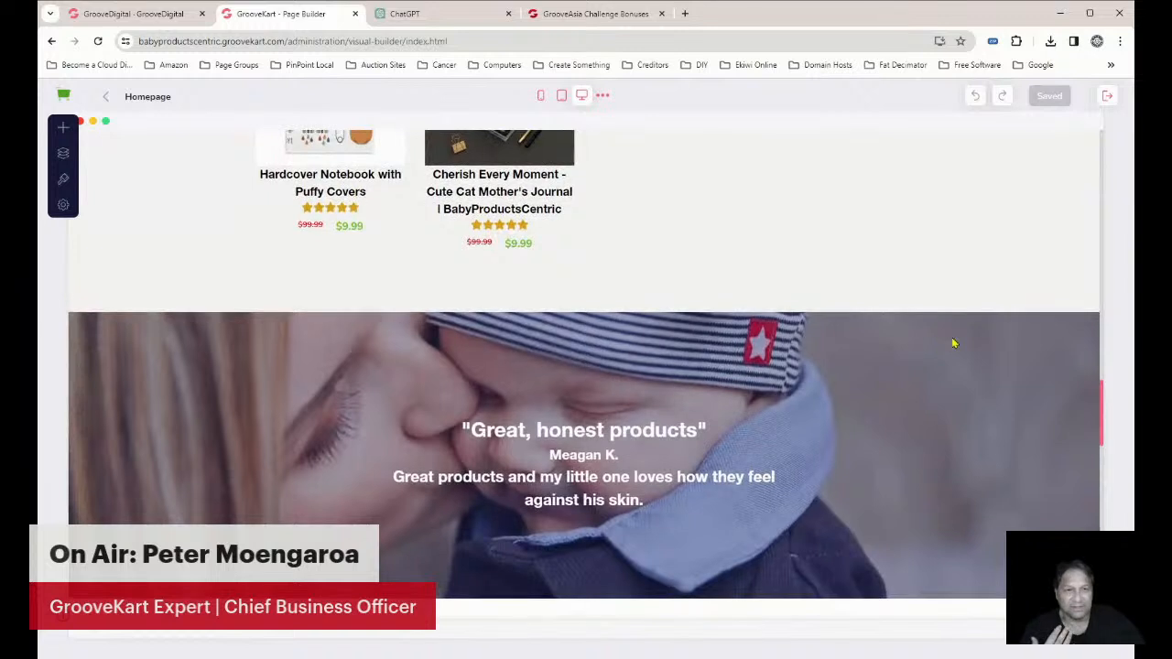
pyautogui.scroll(3, 953, 344)
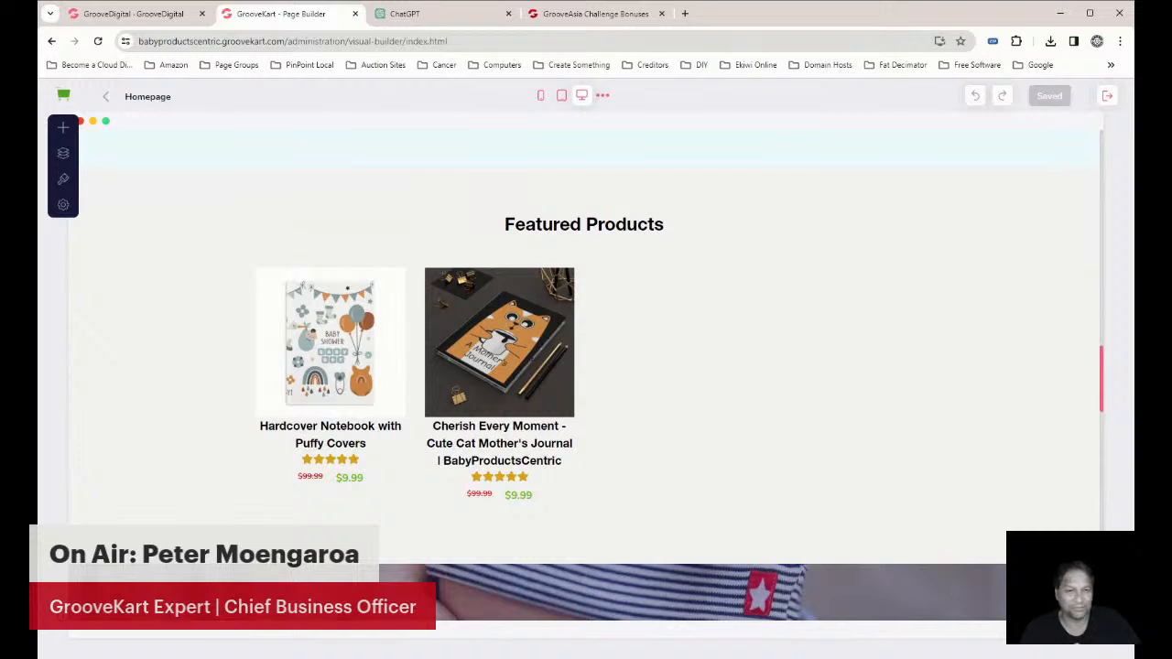
pyautogui.scroll(3, 955, 343)
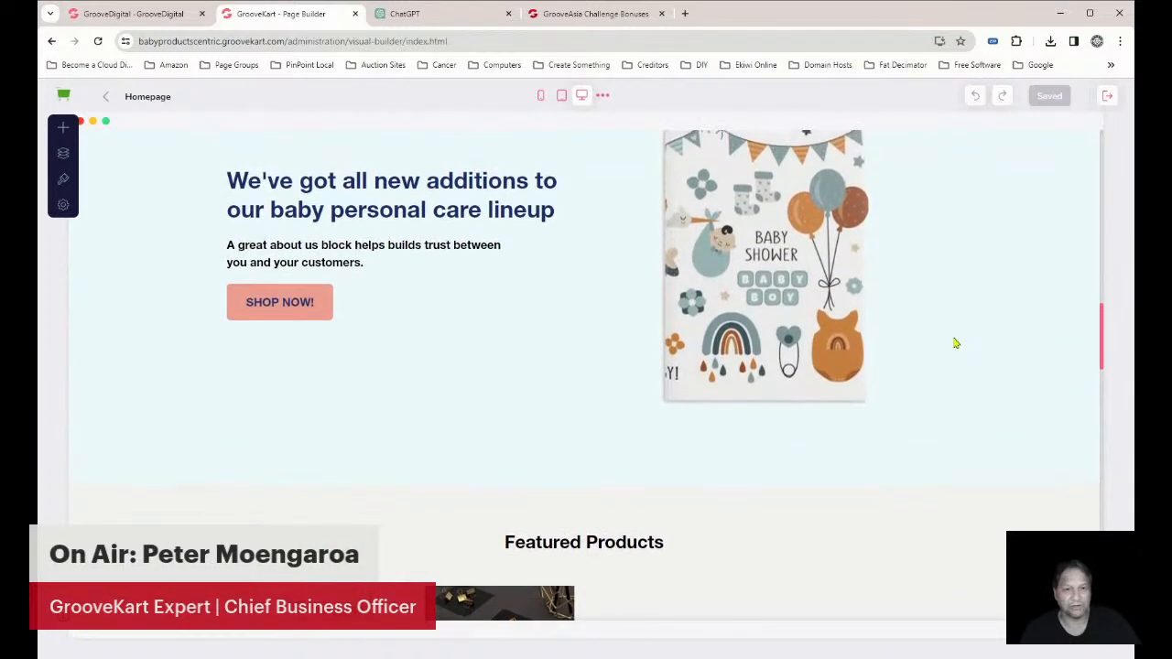
pyautogui.scroll(2, 955, 344)
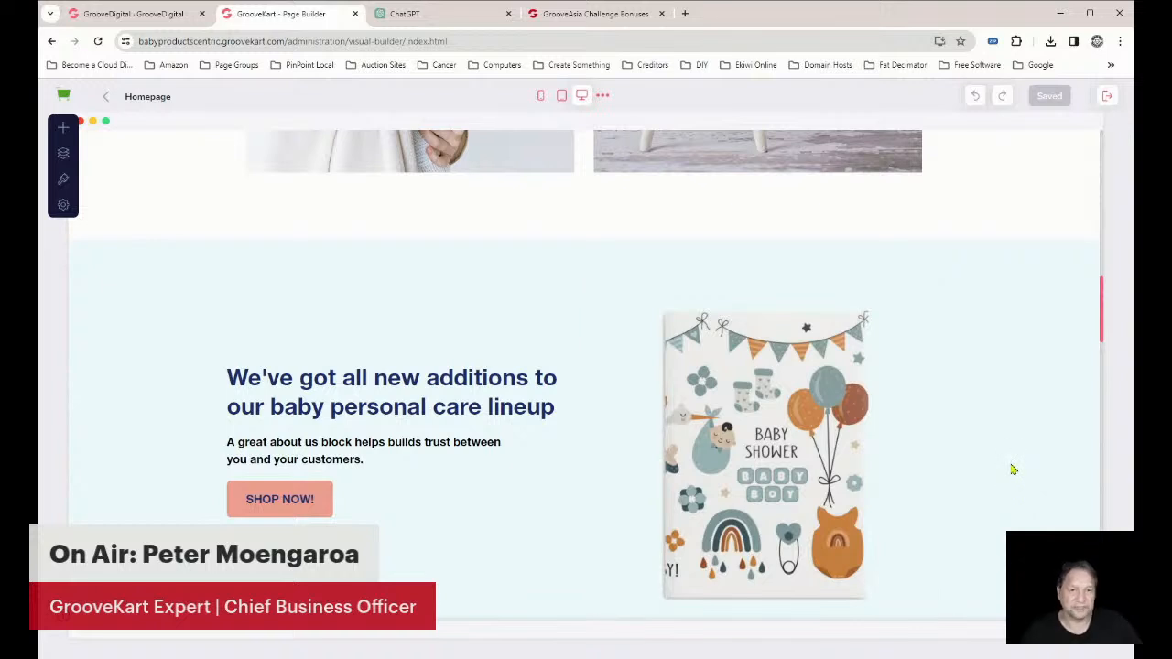
# Review the homepage from the new baby personal care additions block up through the Honest baby products section to the header
pyautogui.scroll(3, 1018, 458)
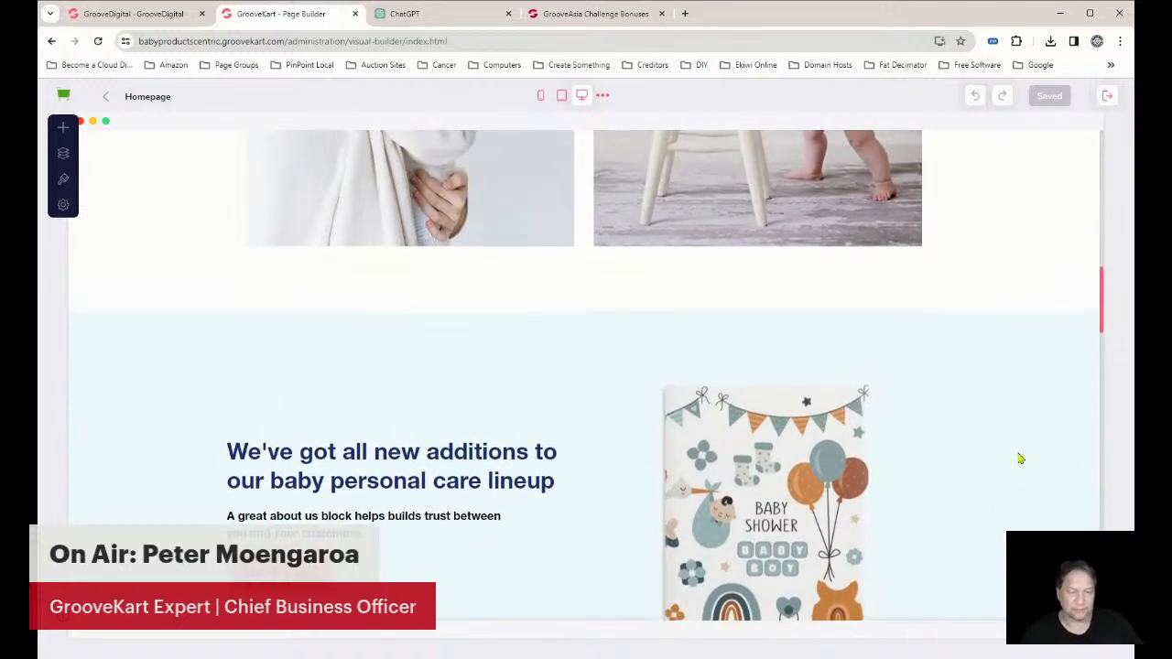
pyautogui.scroll(2, 992, 455)
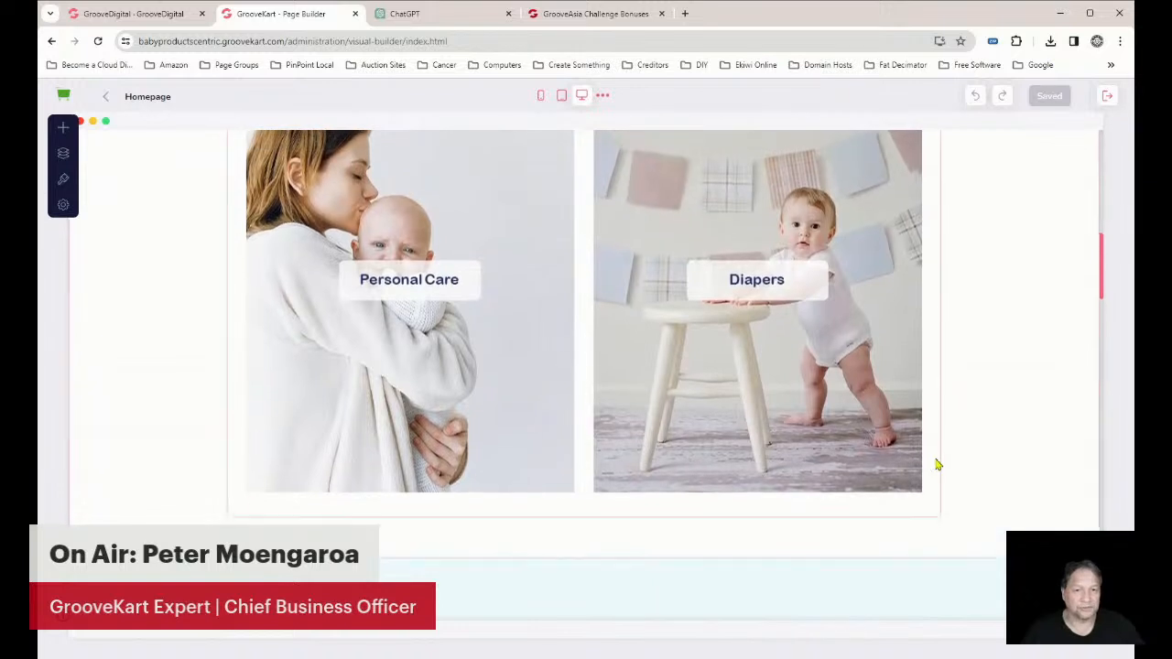
pyautogui.scroll(2, 955, 474)
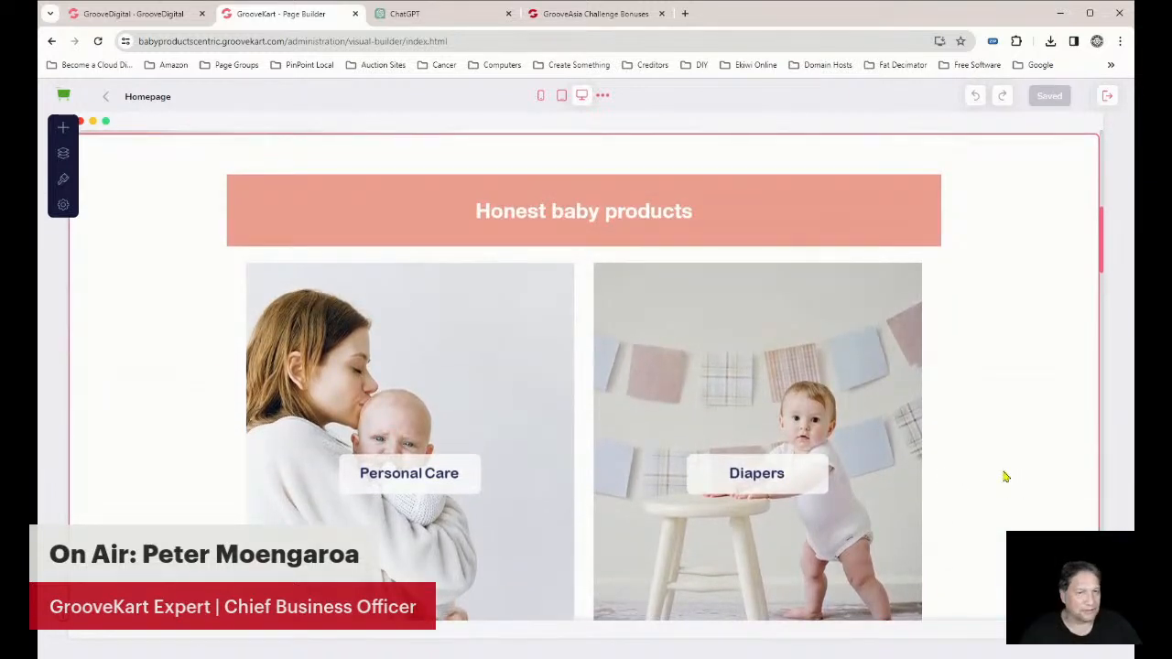
pyautogui.scroll(2, 1004, 476)
pyautogui.scroll(3, 1005, 476)
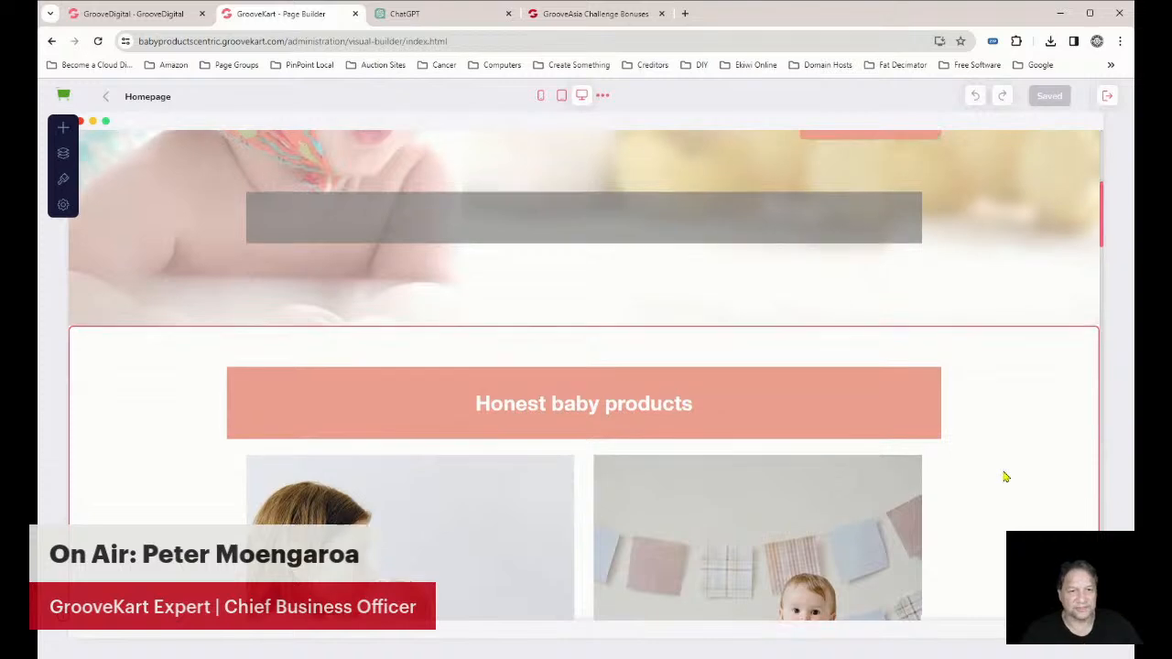
pyautogui.scroll(3, 1005, 477)
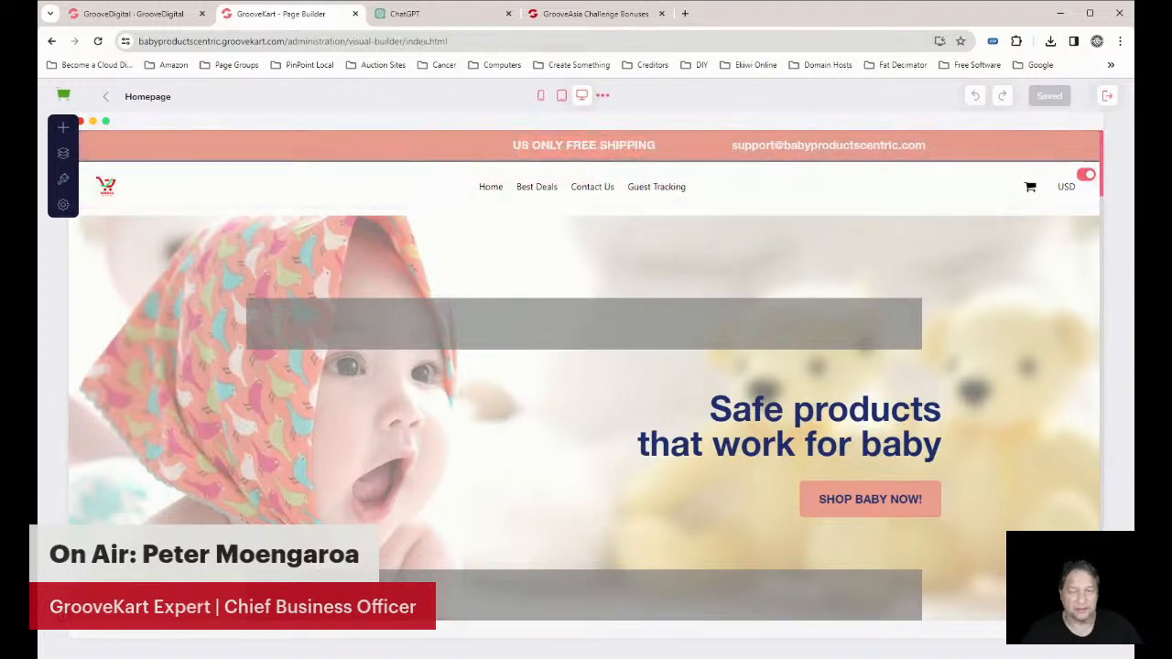
# Sample the background colour of the Honest baby products banner with the browser's colour picker extension, then close the picker
pyautogui.scroll(-5, 861, 533)
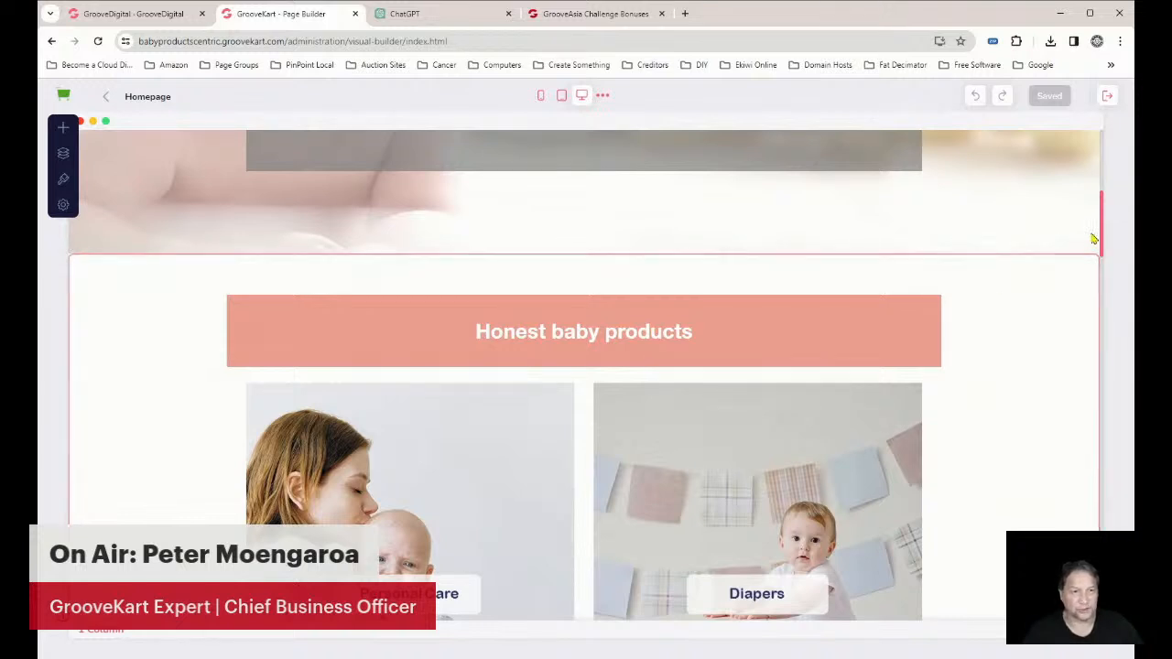
pyautogui.click(992, 41)
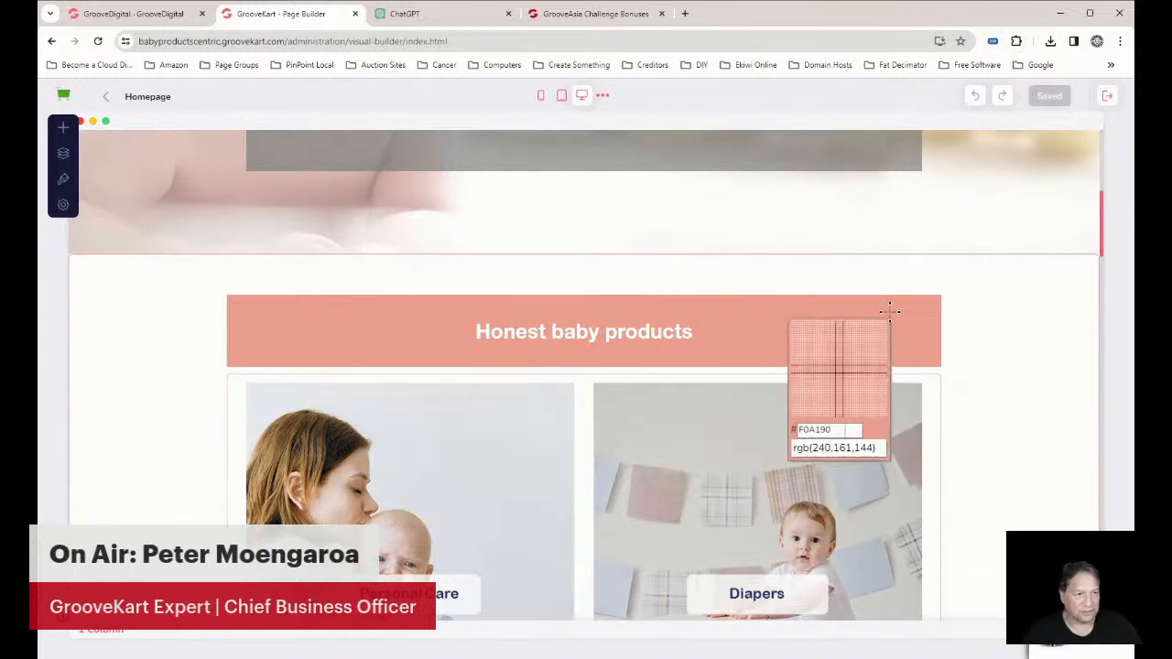
pyautogui.click(821, 326)
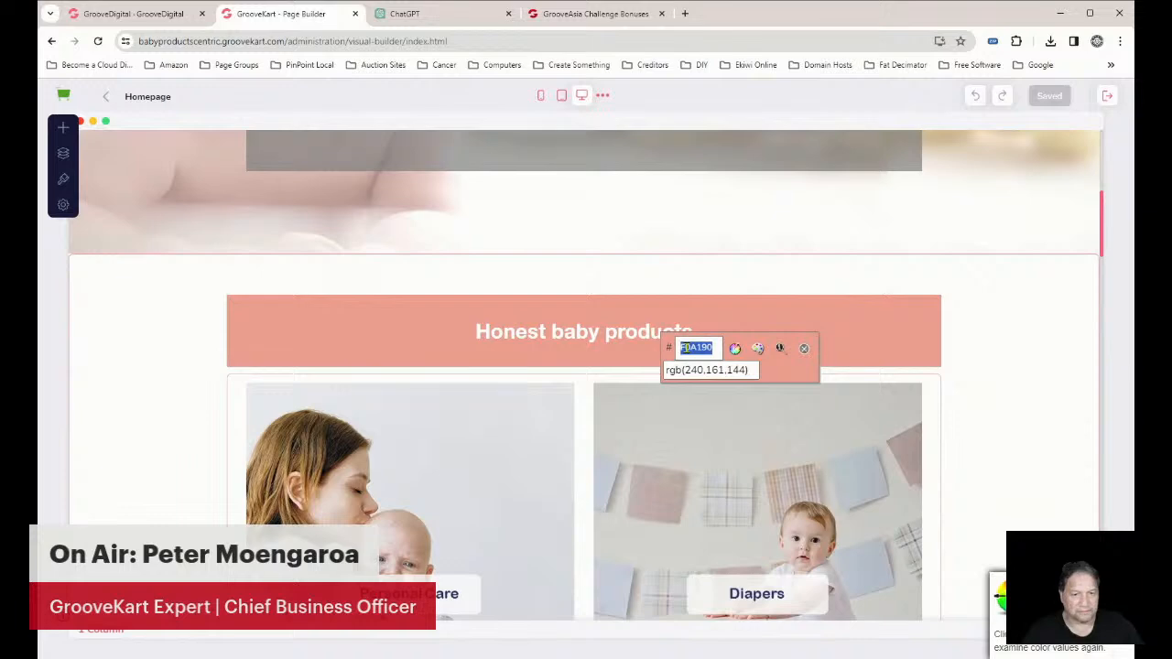
pyautogui.click(710, 370)
pyautogui.click(804, 348)
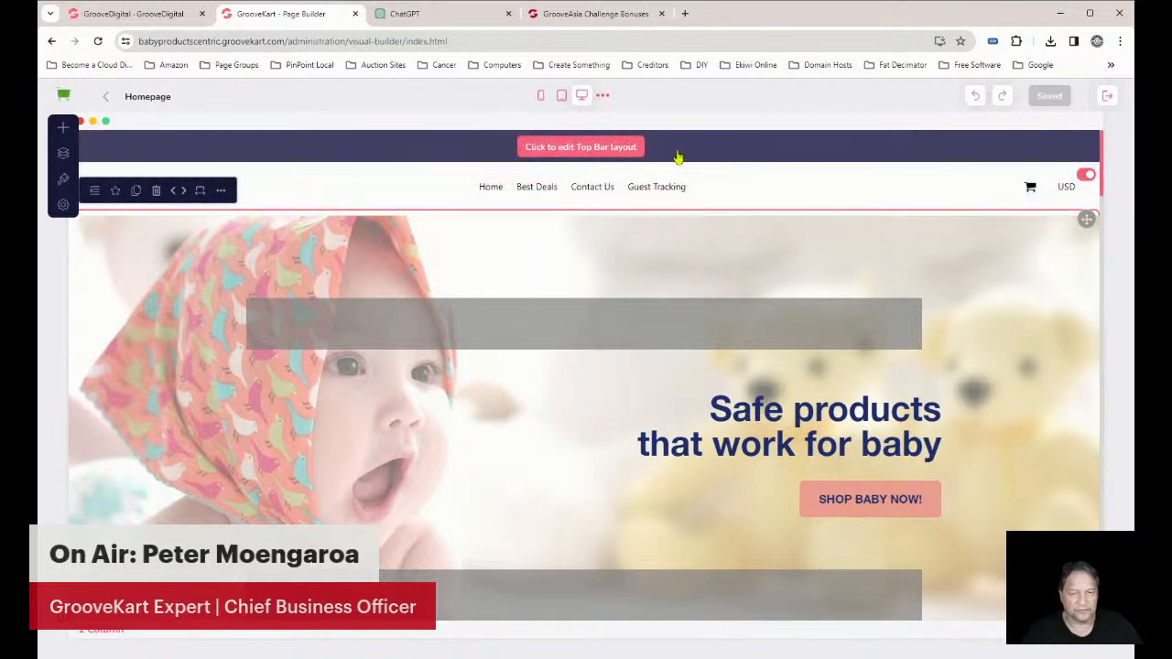
# Open the Top Bar layout for editing and show the style settings of its three-column row
pyautogui.click(547, 148)
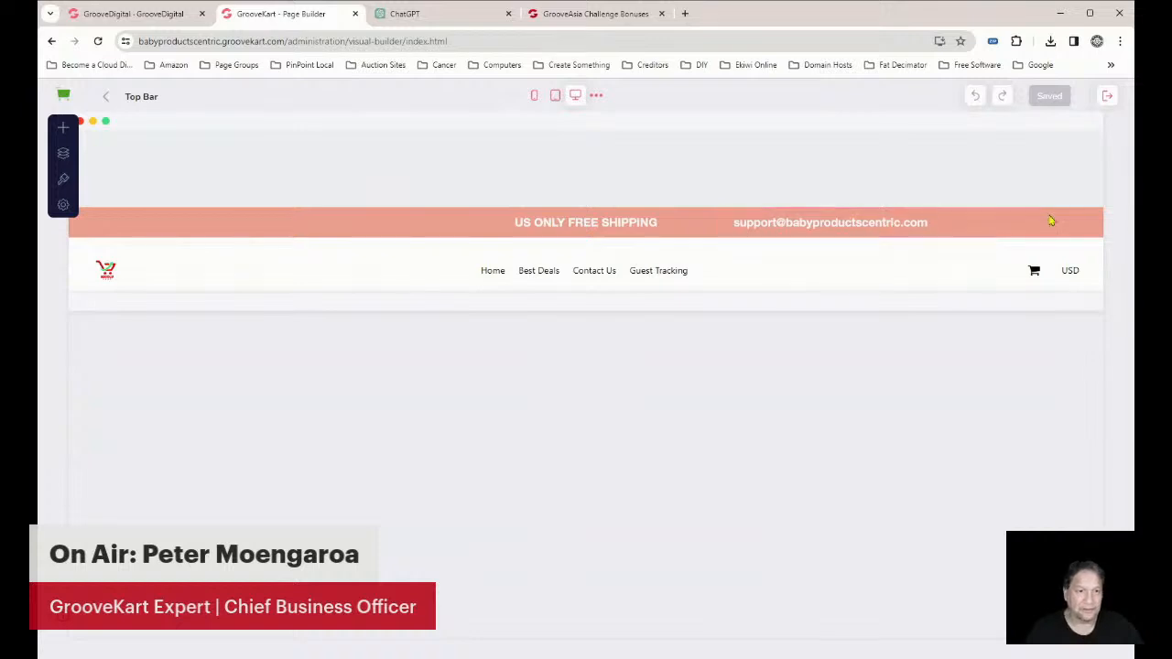
pyautogui.click(316, 223)
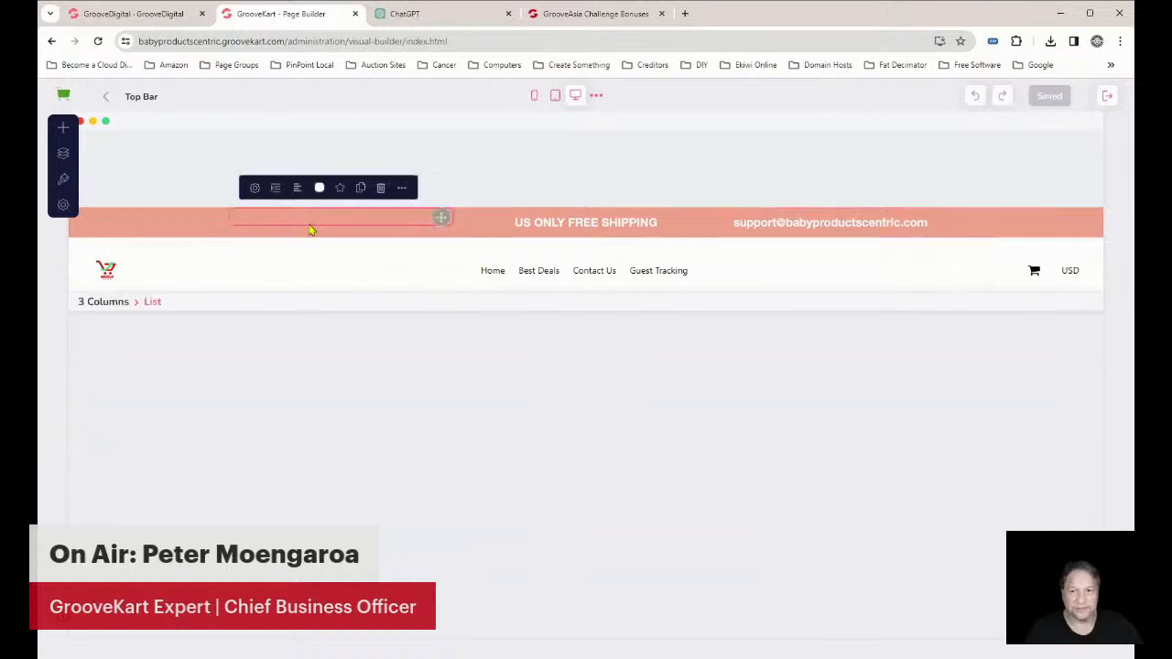
pyautogui.click(184, 225)
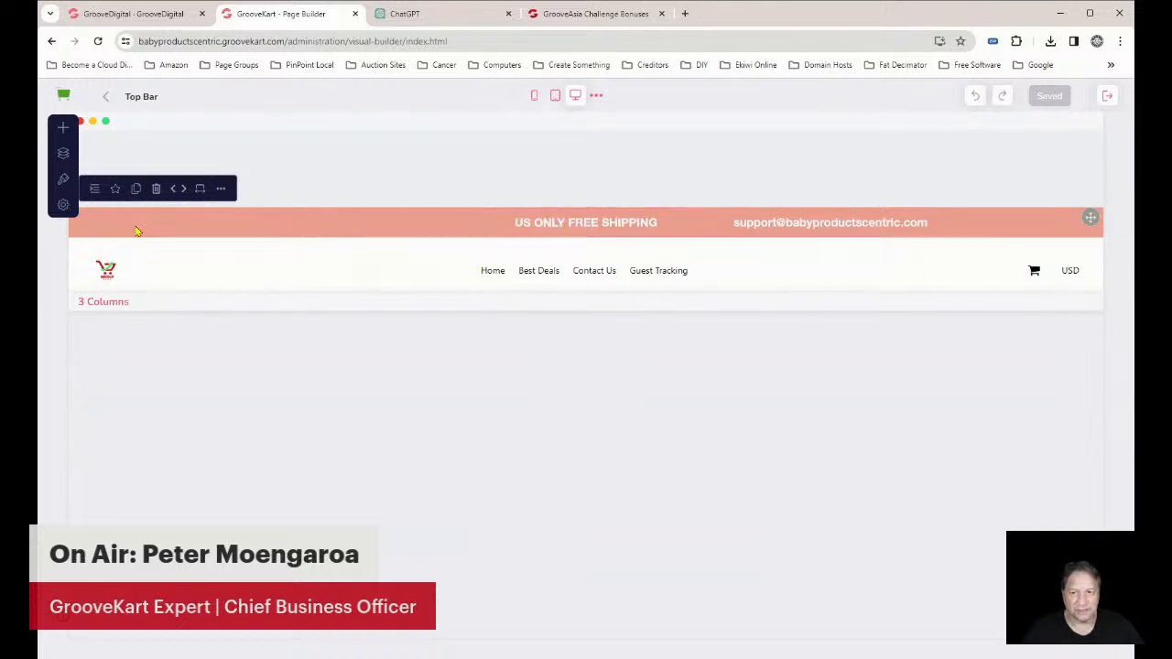
pyautogui.click(222, 192)
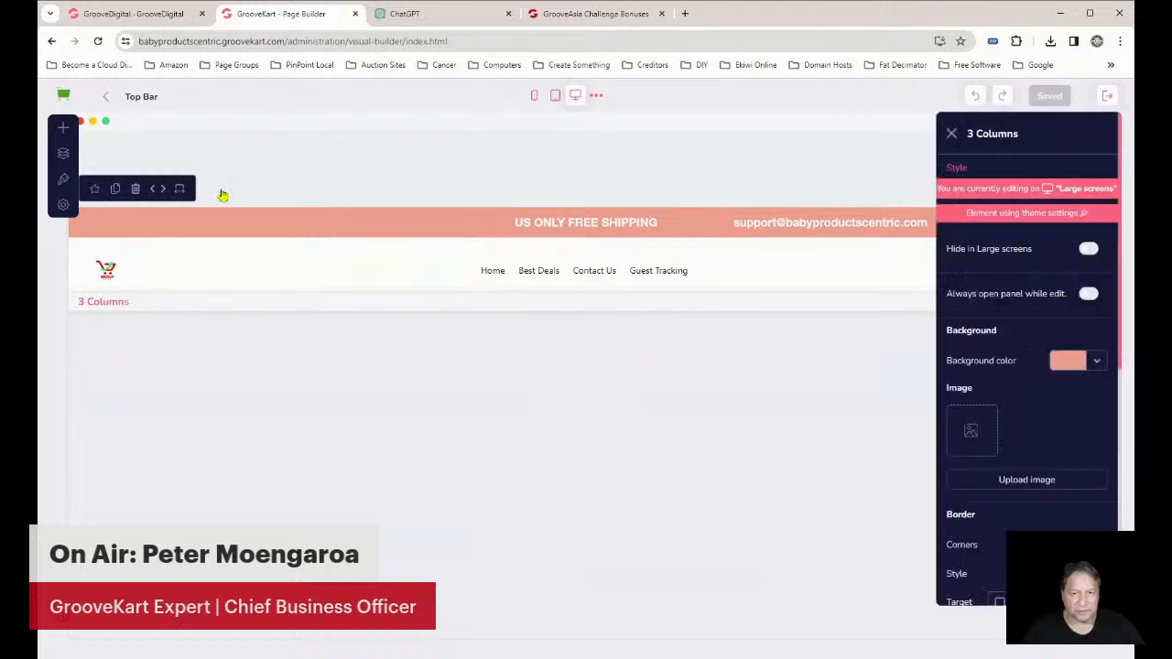
# Copy the row's background hex code F0A190 and try to reapply it as the background colour
pyautogui.click(1074, 365)
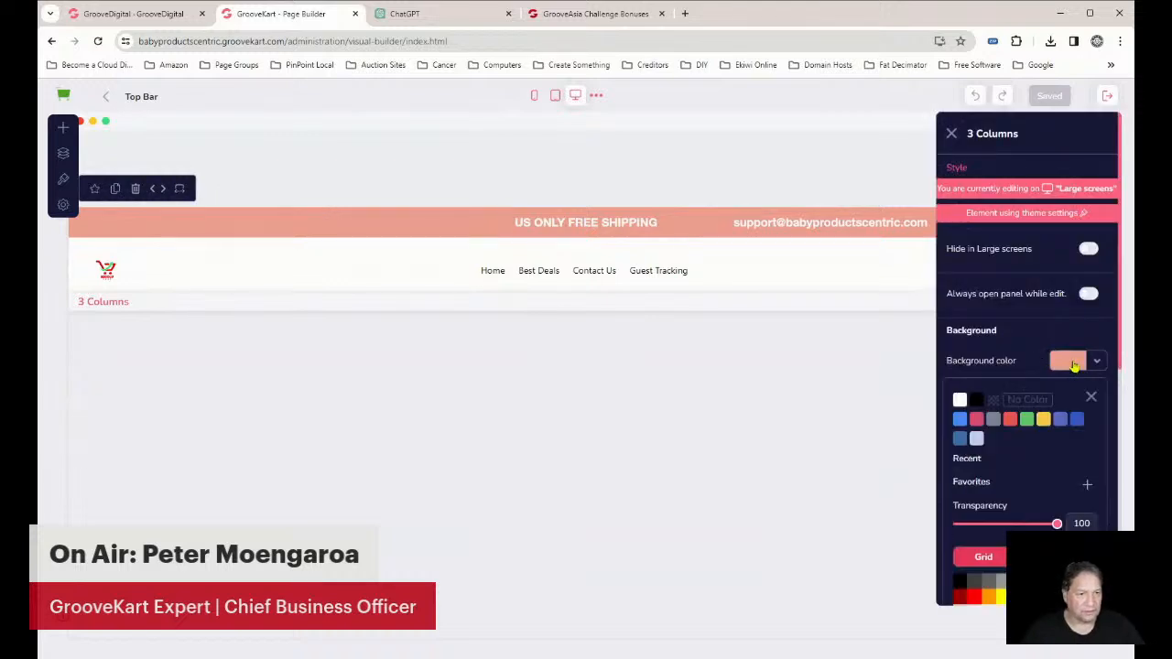
pyautogui.scroll(-3, 1053, 412)
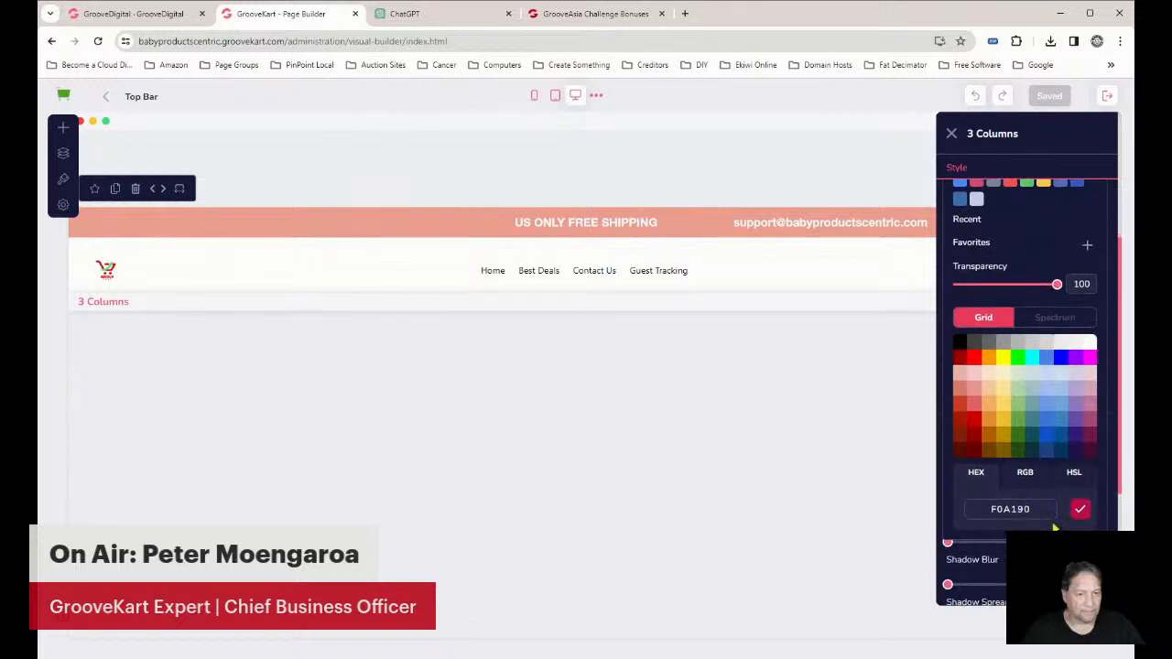
pyautogui.doubleClick(1014, 505)
pyautogui.hotkey('ctrl', 'c')
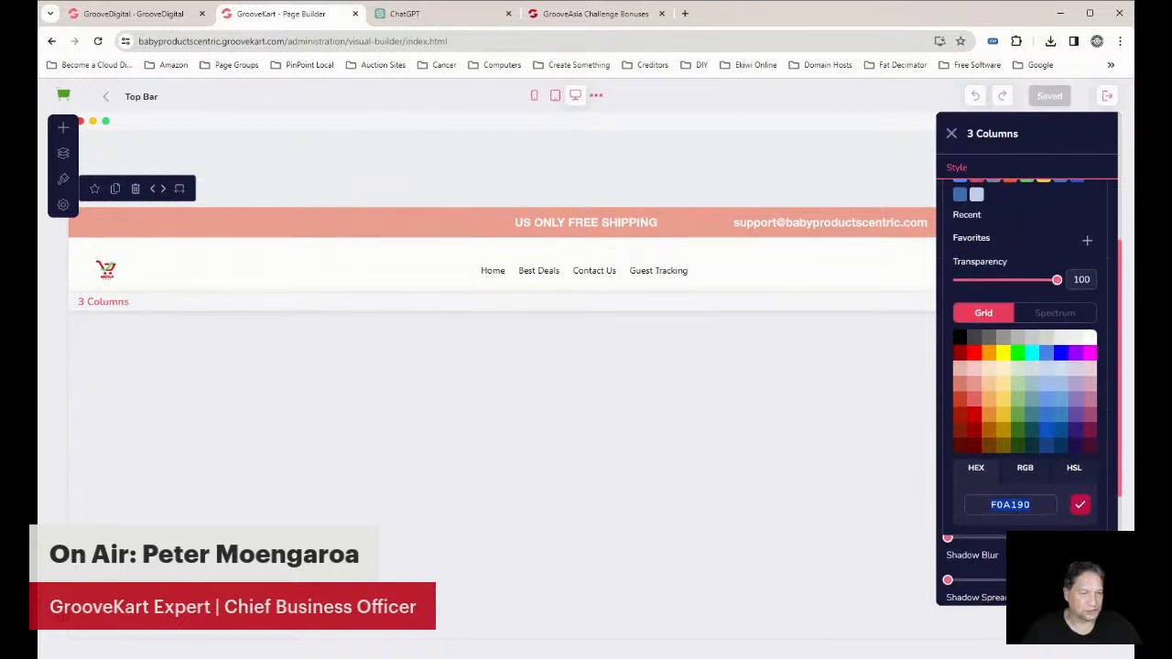
pyautogui.click(1030, 505)
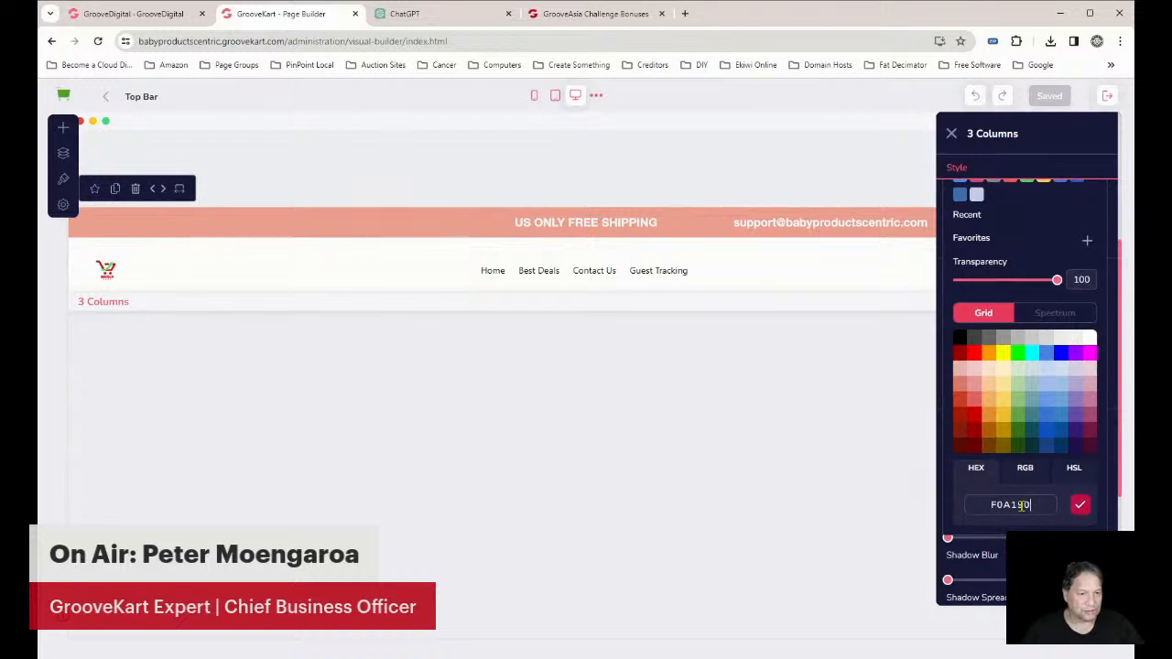
pyautogui.click(1081, 505)
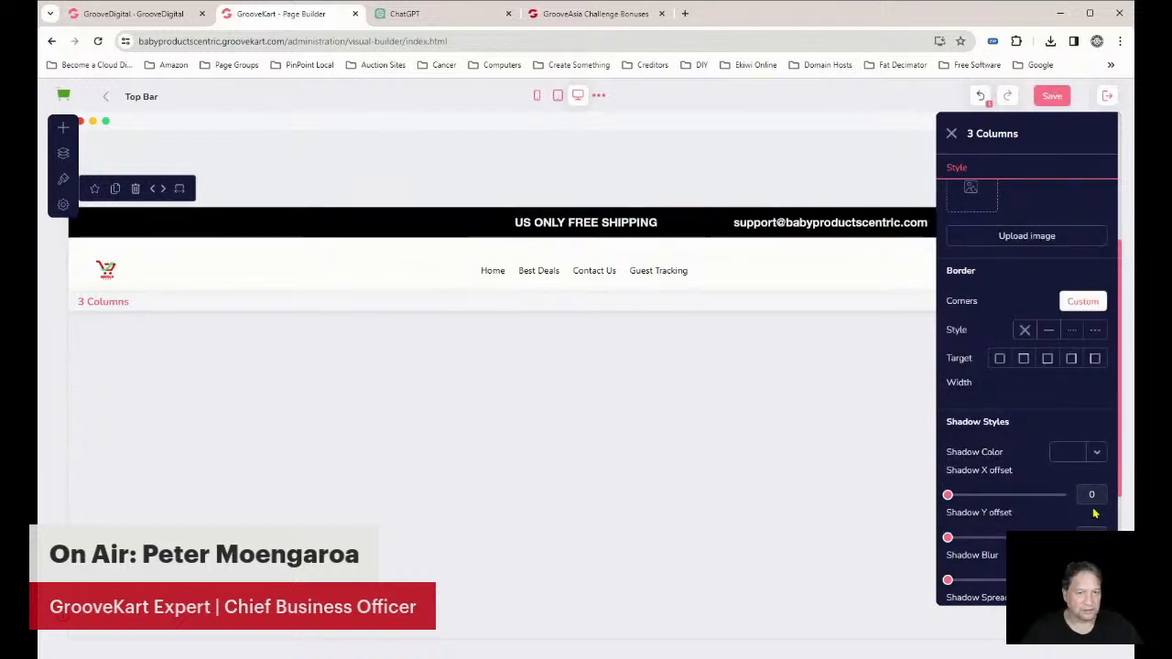
# Set the three-column row's shadow colour to the copied hex value F0A190
pyautogui.scroll(-2, 1056, 376)
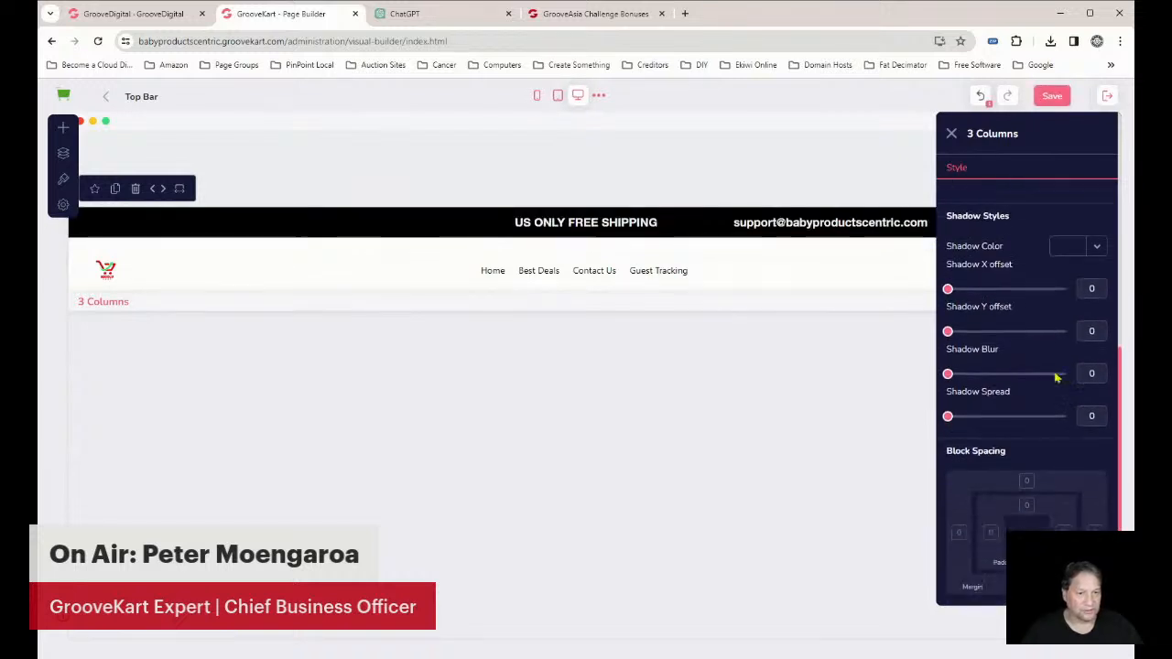
pyautogui.click(1069, 245)
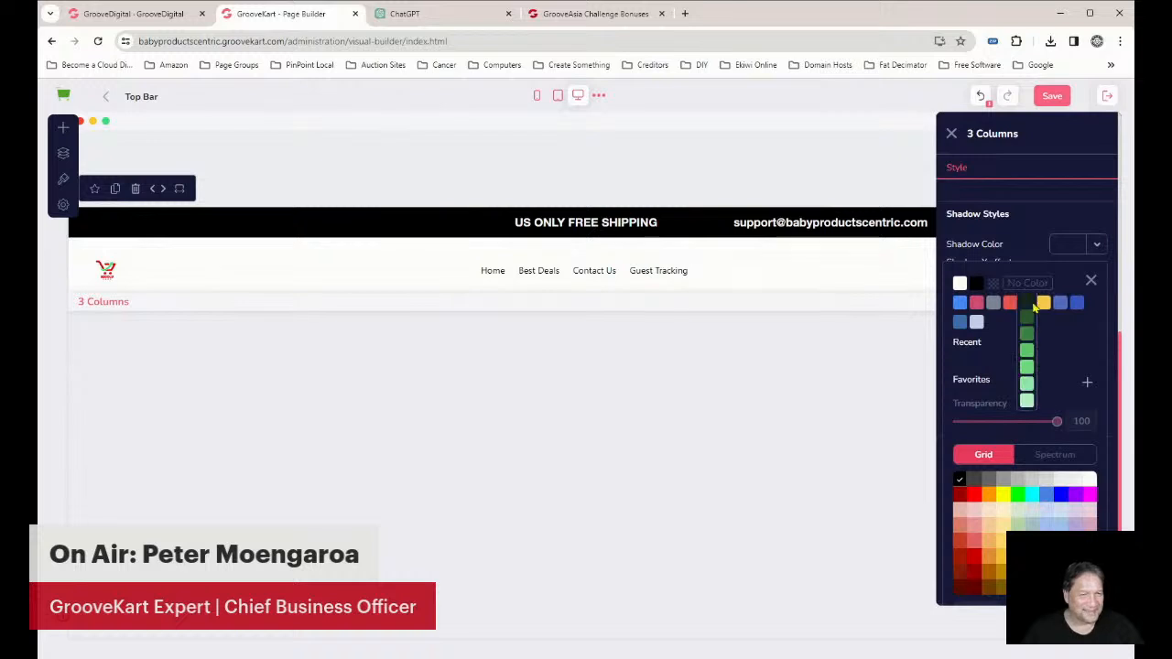
pyautogui.click(1078, 249)
pyautogui.click(1079, 249)
pyautogui.scroll(-1, 1010, 509)
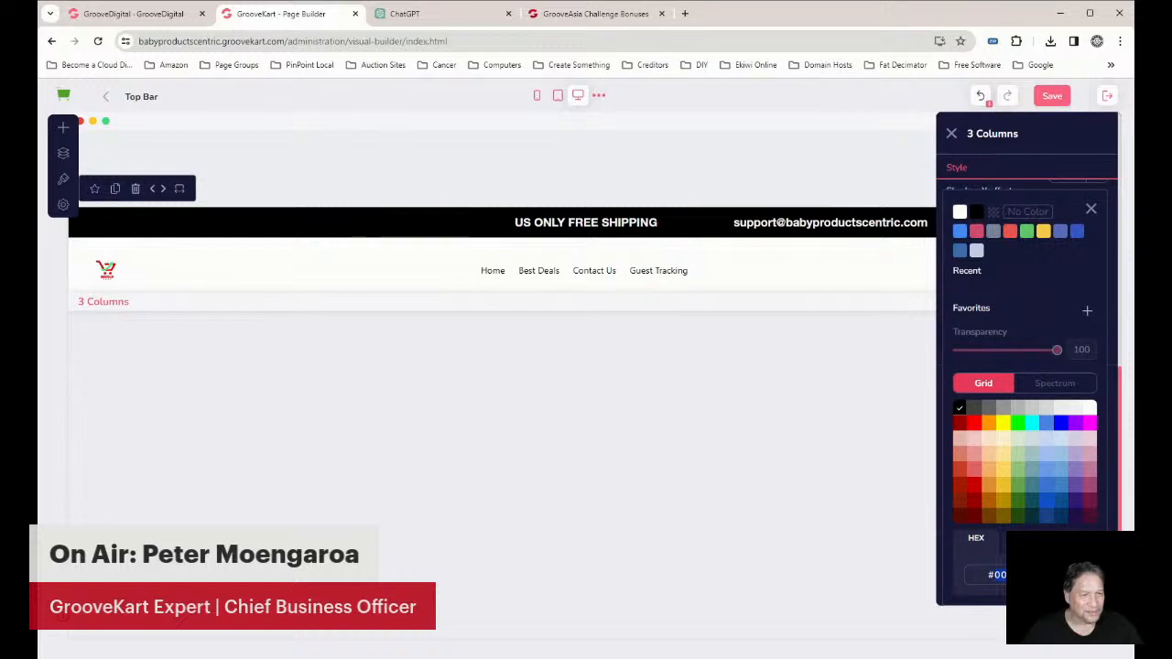
pyautogui.hotkey('ctrl', 'v')
pyautogui.click(1090, 209)
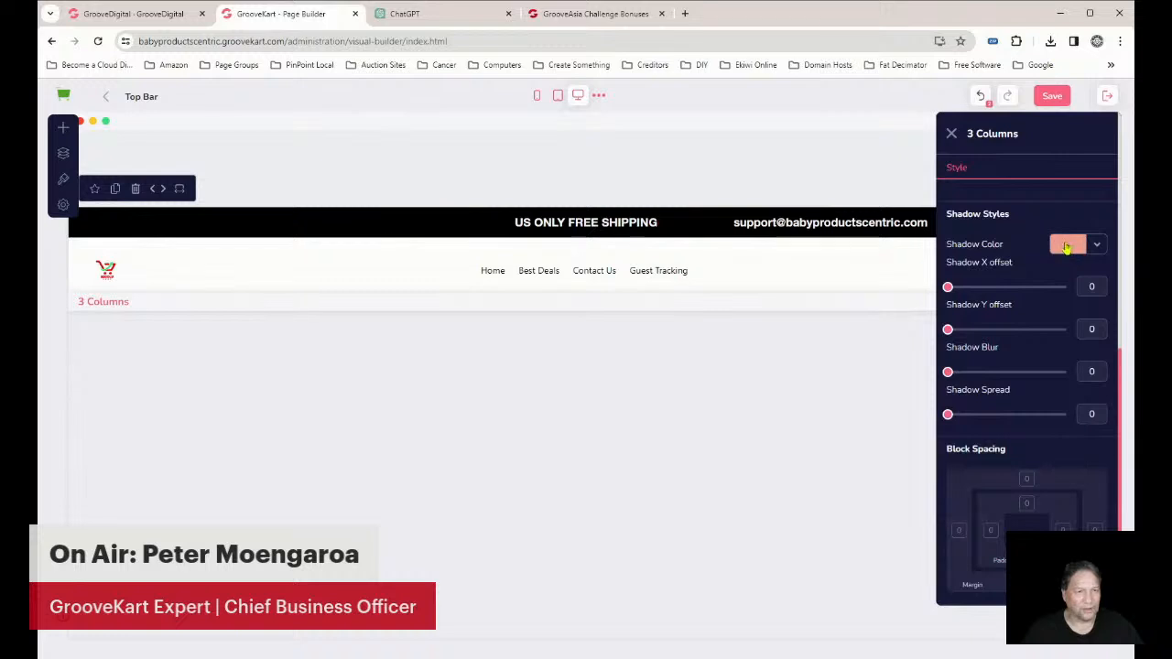
# Reopen the row's shadow colour and clear it with the No Color option
pyautogui.click(1069, 245)
pyautogui.click(1092, 211)
pyautogui.scroll(3, 1094, 339)
pyautogui.click(1101, 441)
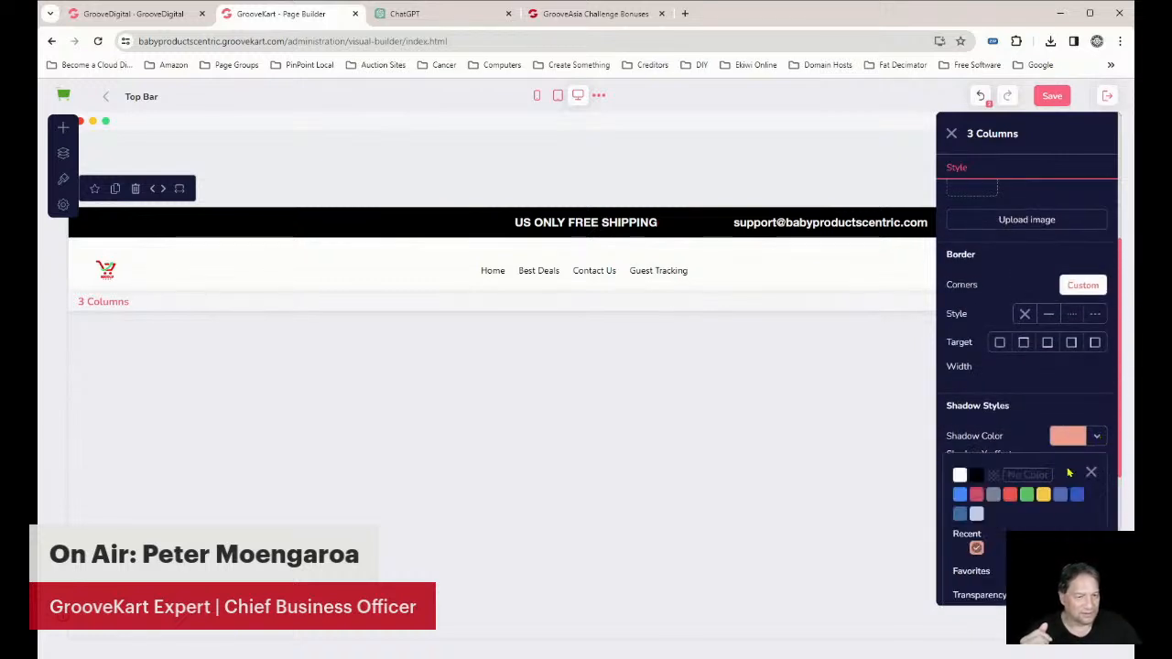
pyautogui.click(1017, 481)
# Try to set the row's background colour to F0A190 by pasting the hex code again
pyautogui.scroll(1, 1087, 431)
pyautogui.scroll(3, 1089, 412)
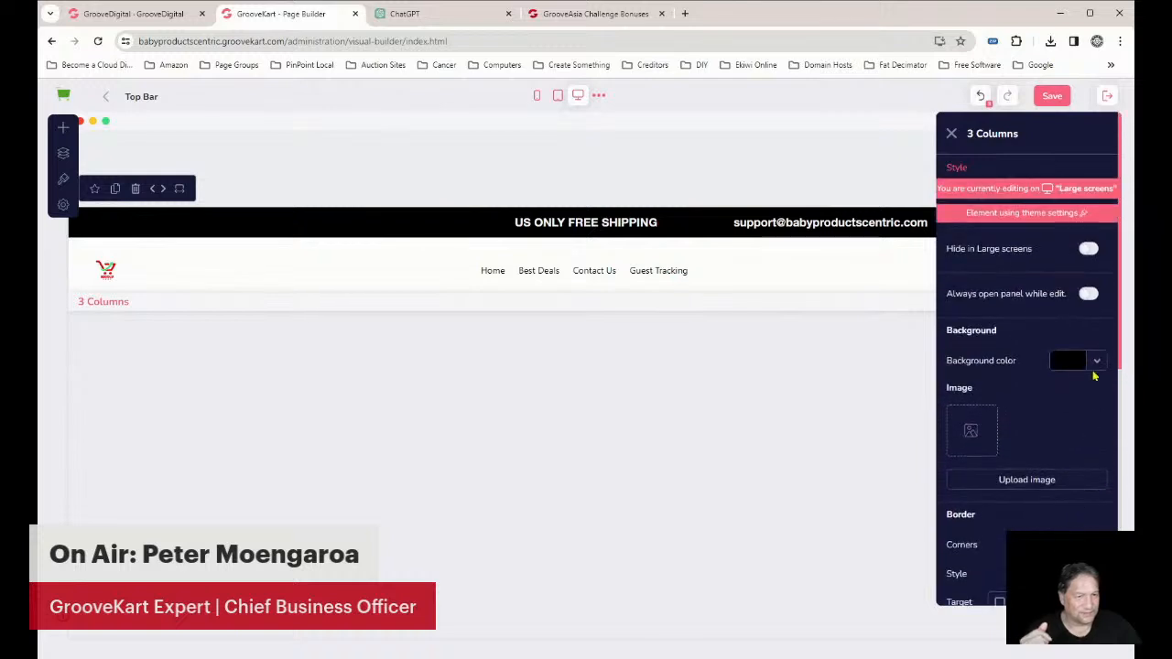
pyautogui.click(1062, 366)
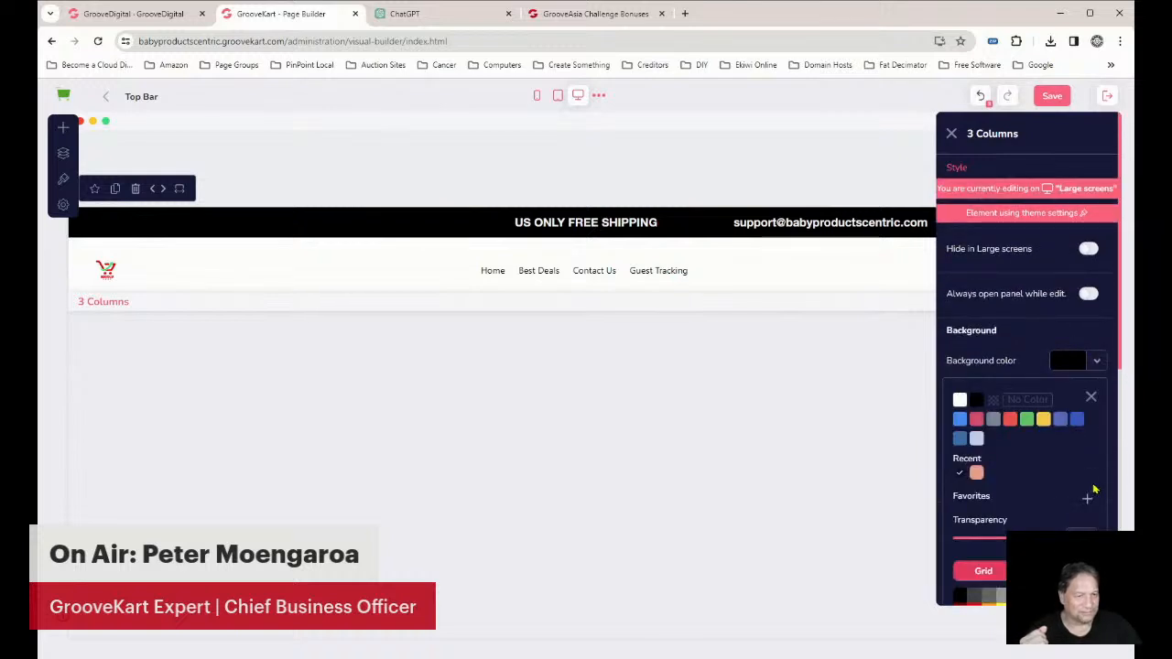
pyautogui.scroll(-5, 1047, 510)
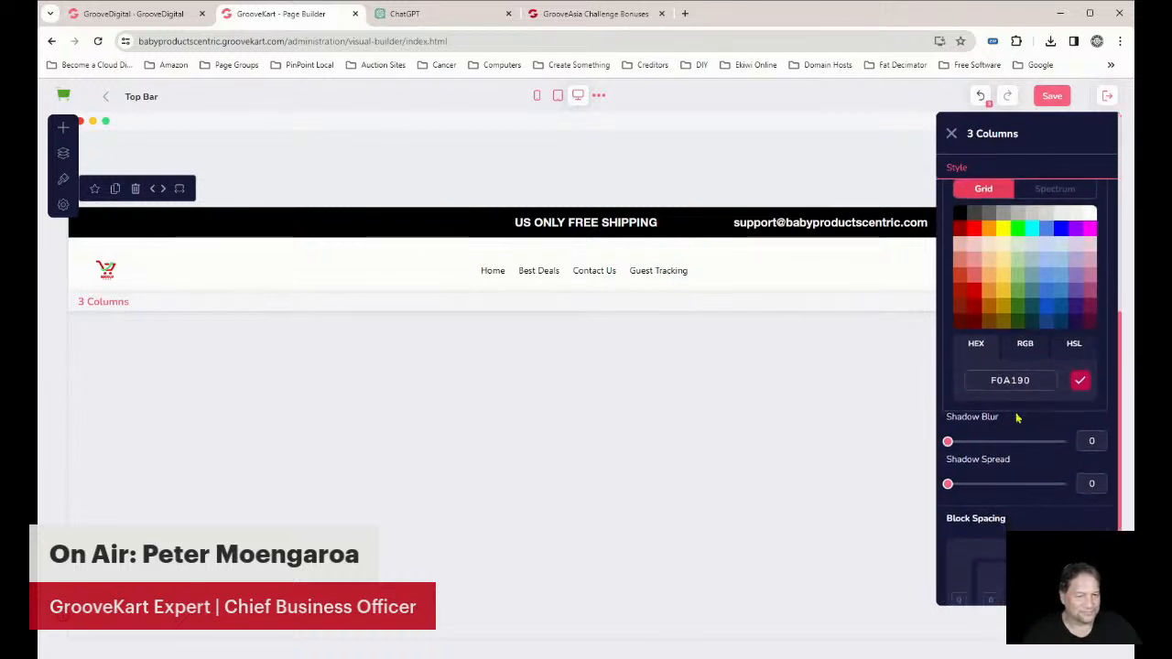
pyautogui.doubleClick(1008, 376)
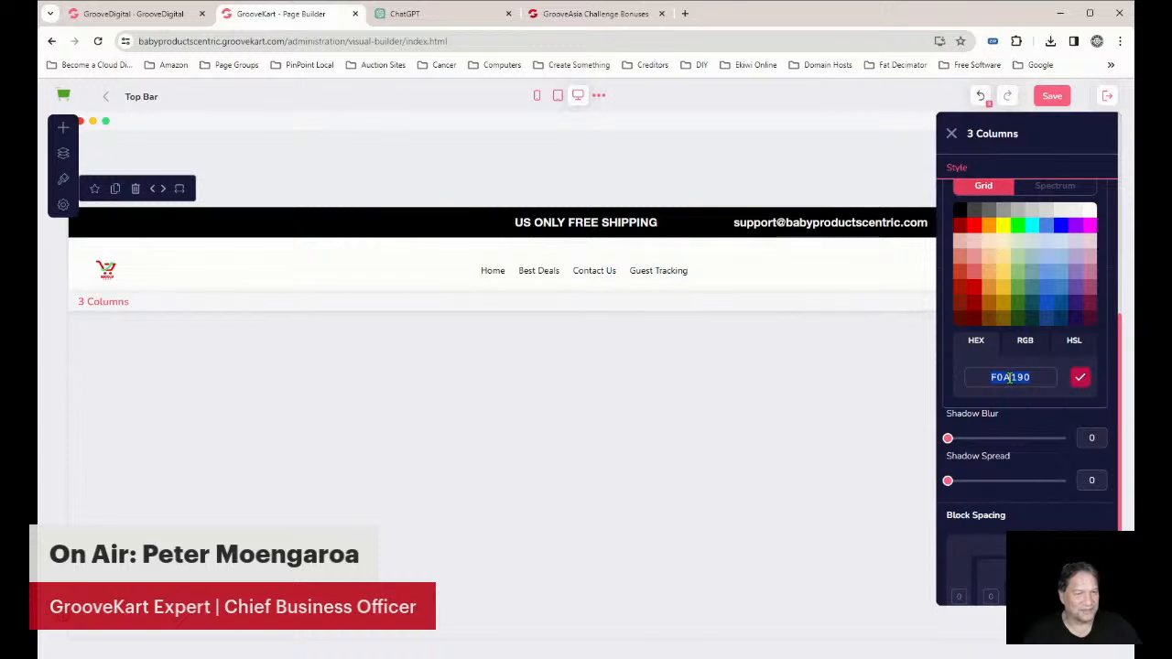
pyautogui.hotkey('ctrl', 'v')
pyautogui.click(1080, 378)
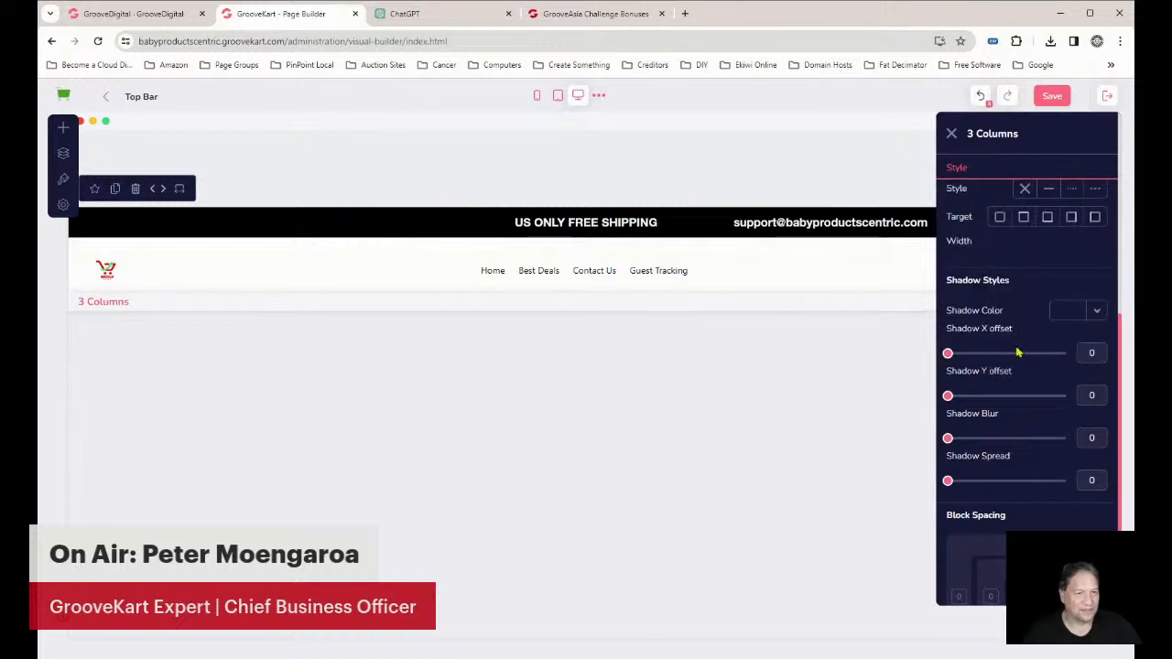
# Set the row's background colour to the recently used salmon #F0A190, check its colour code, and close the settings
pyautogui.scroll(3, 1081, 394)
pyautogui.scroll(3, 1075, 403)
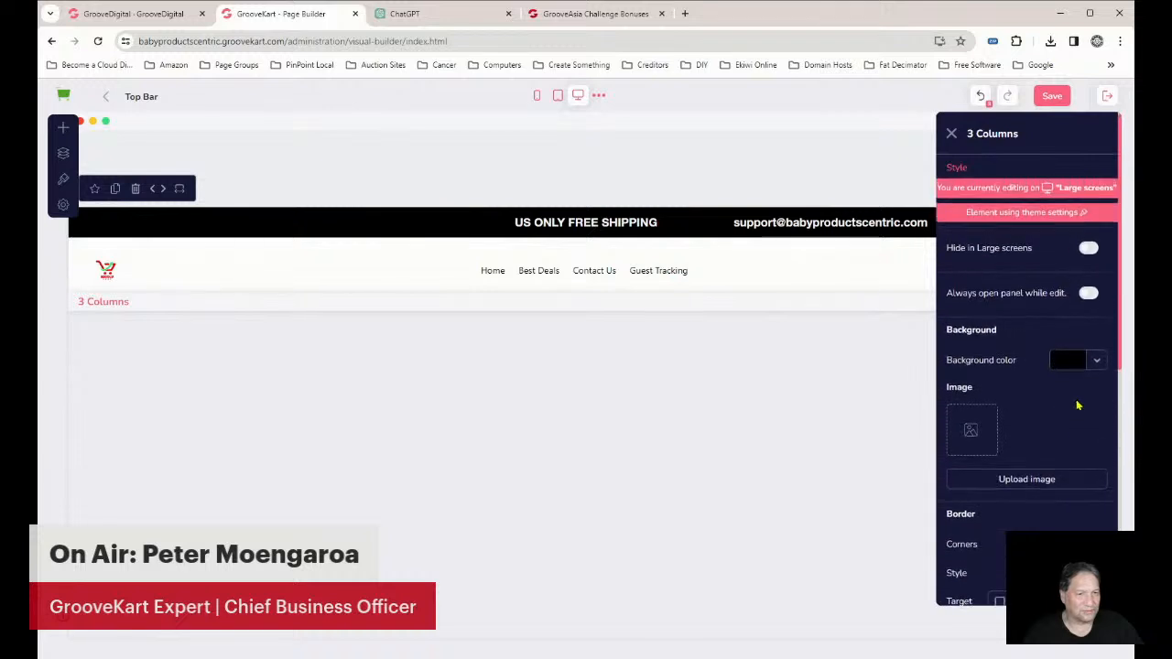
pyautogui.click(1078, 363)
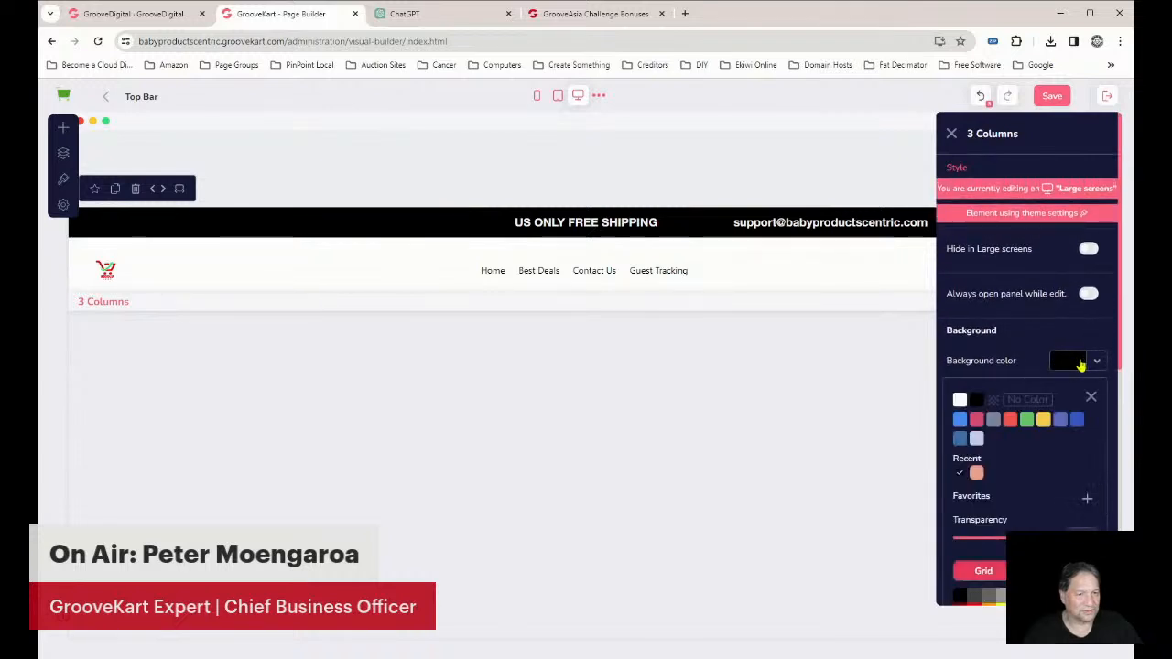
pyautogui.click(976, 474)
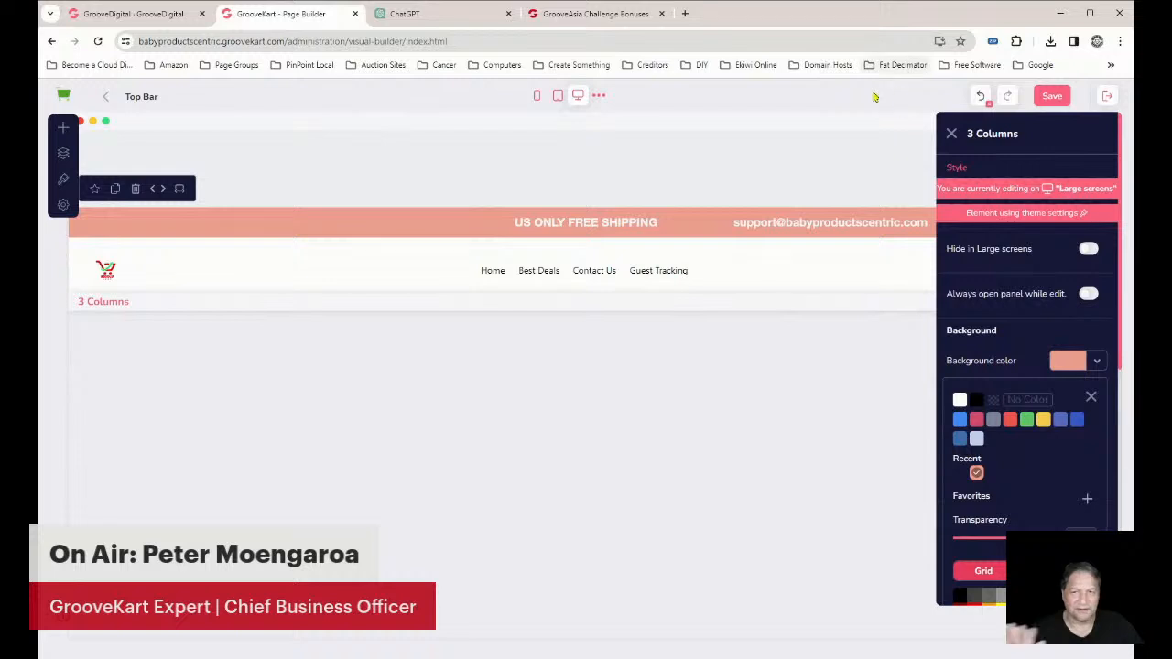
pyautogui.scroll(-3, 1058, 403)
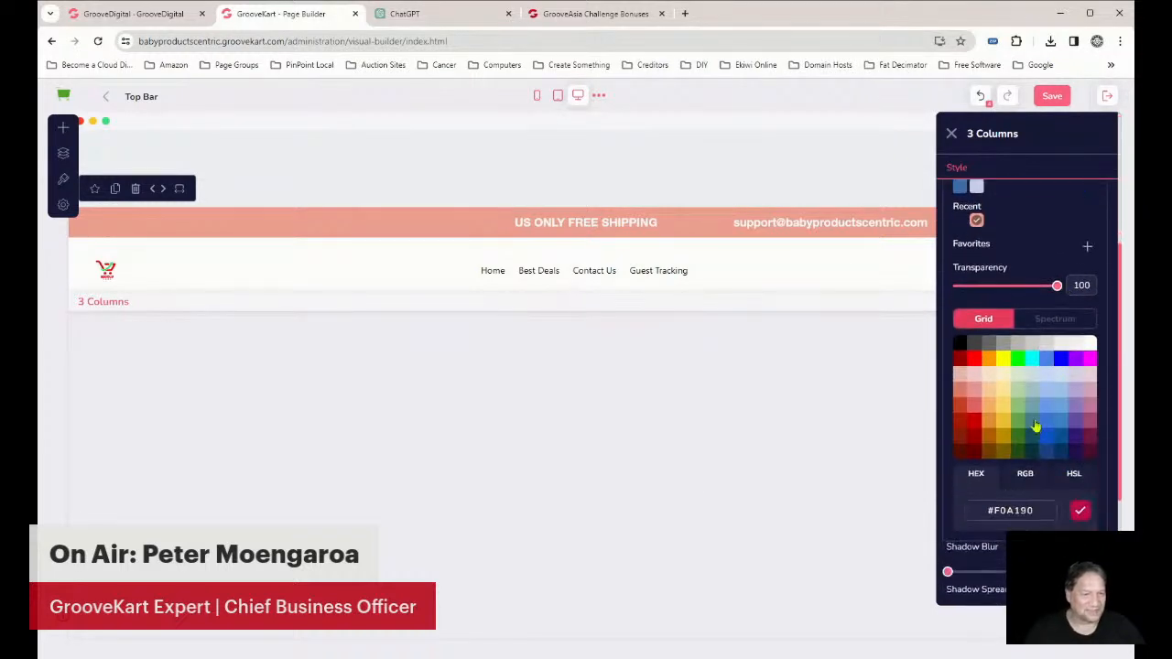
pyautogui.scroll(3, 1051, 472)
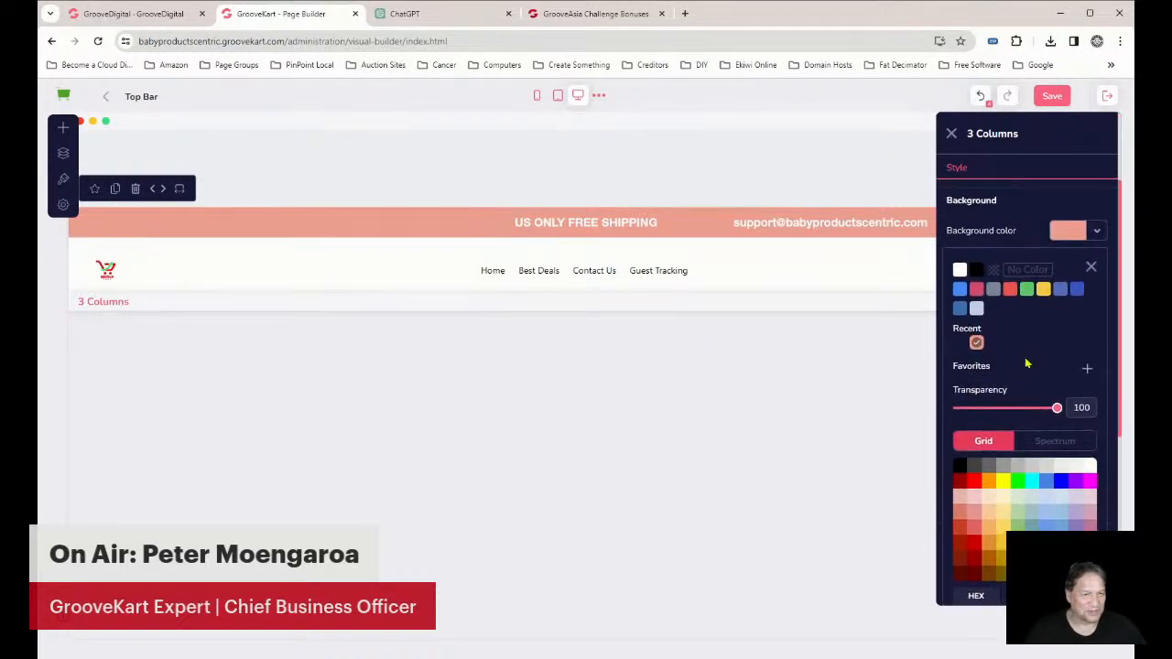
pyautogui.click(1091, 269)
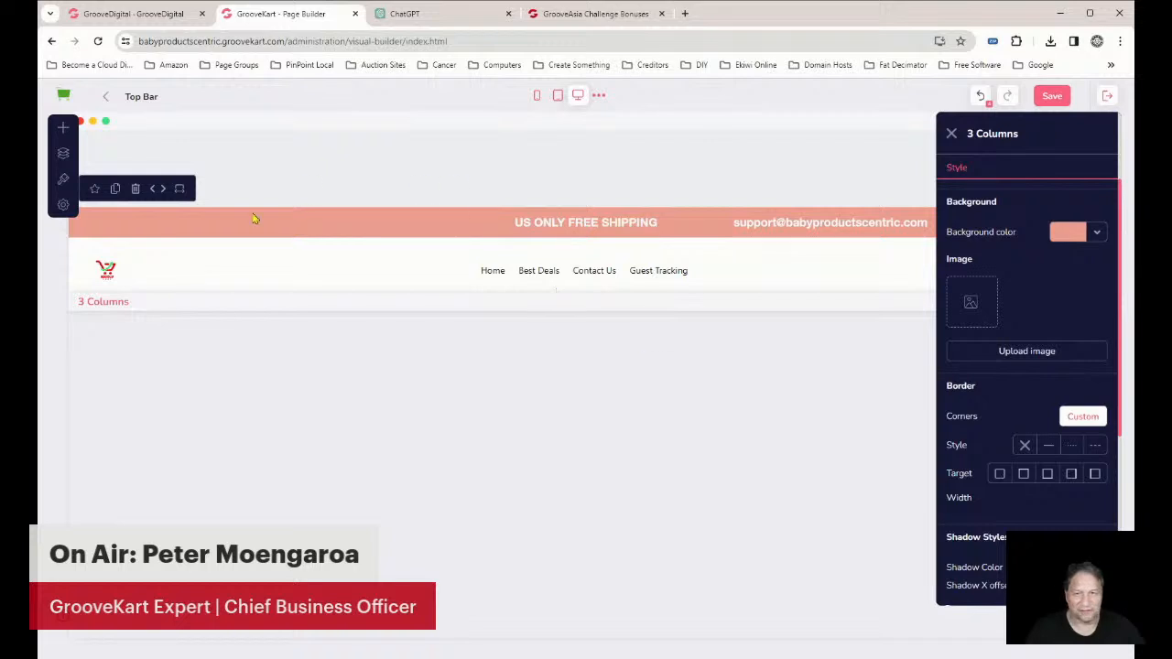
pyautogui.click(953, 135)
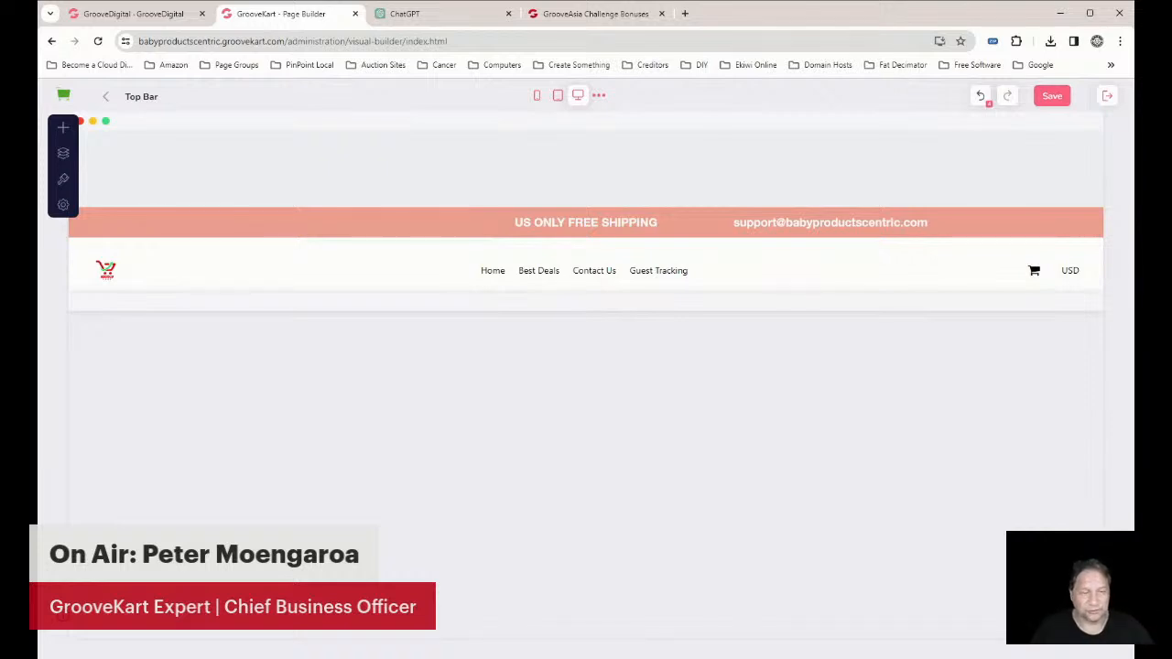
# Save the recoloured Top Bar and return to the Homepage layout to check it there
pyautogui.click(1055, 96)
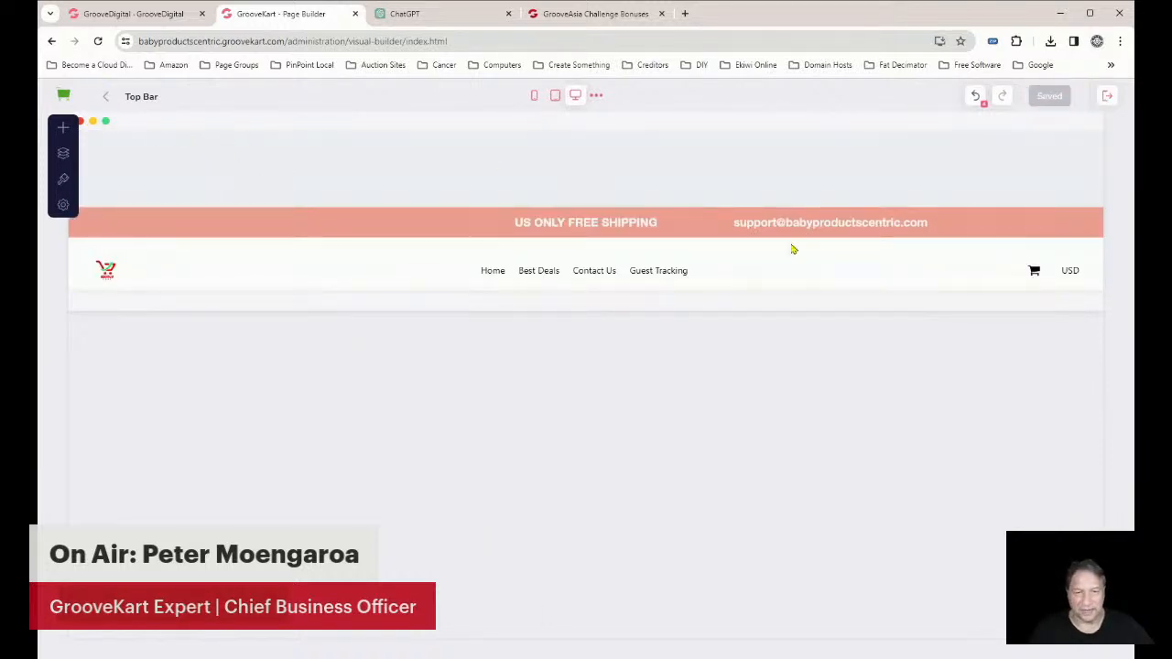
pyautogui.click(106, 97)
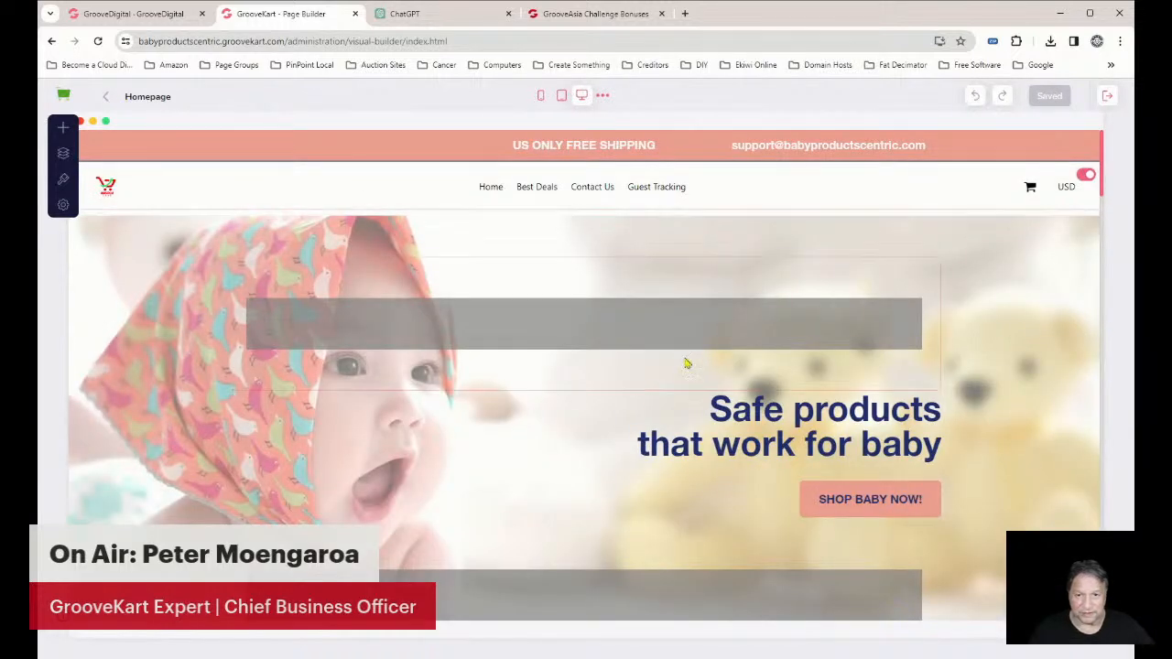
pyautogui.scroll(-3, 763, 352)
pyautogui.scroll(3, 763, 352)
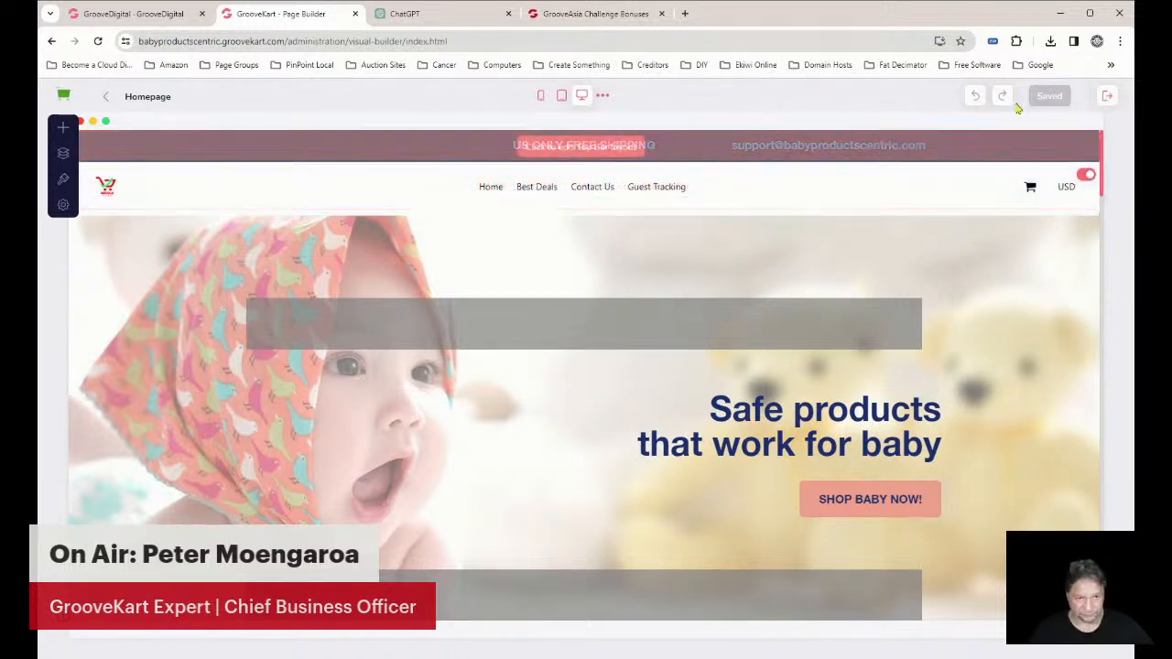
# Open the live storefront of the Babyproductscentric store from the My Stores list
pyautogui.click(168, 16)
pyautogui.moveTo(465, 305)
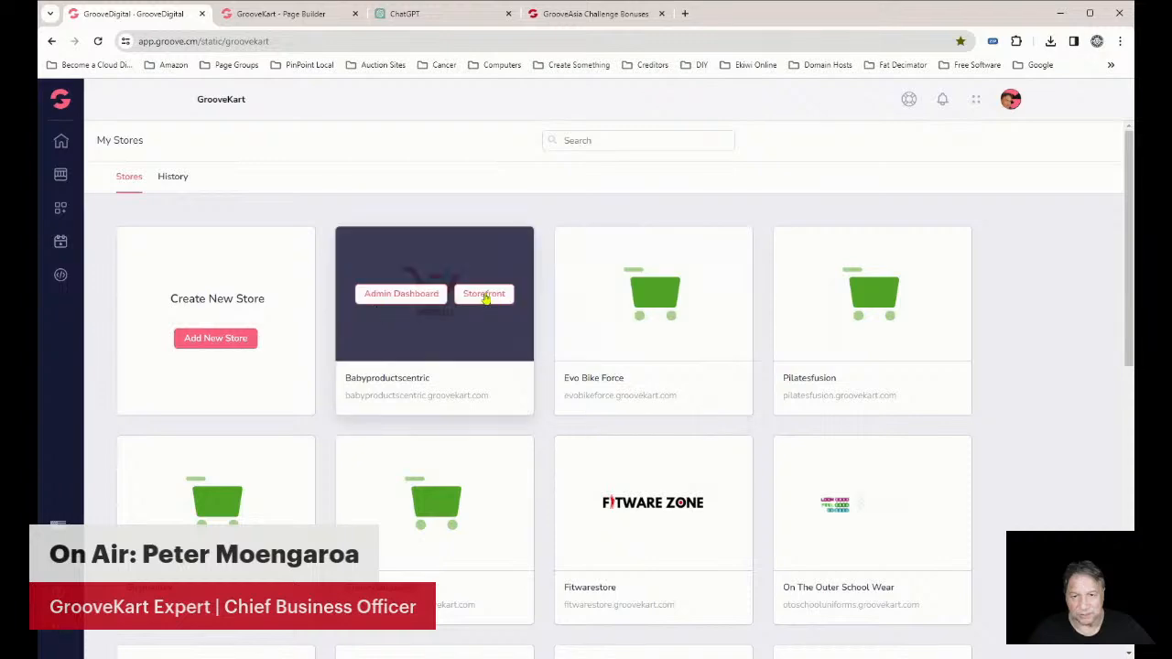
pyautogui.click(486, 295)
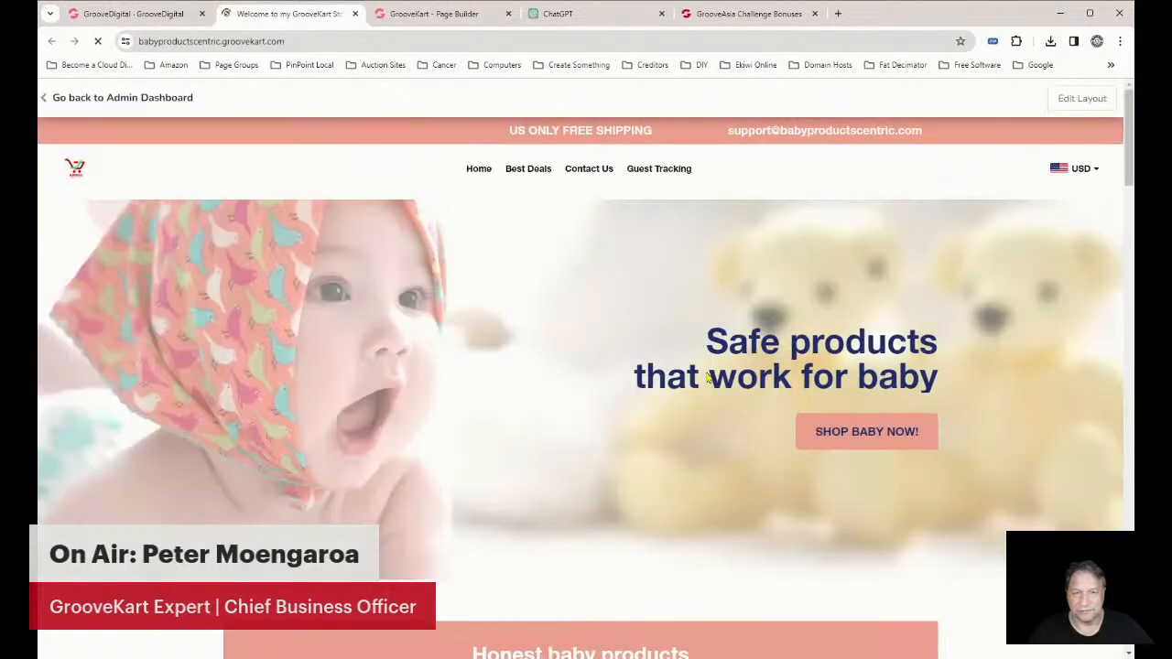
# Review the live storefront from the top bar and hero banner through the category images, new additions block and Featured Products
pyautogui.scroll(-6, 1016, 284)
pyautogui.scroll(-9, 1003, 285)
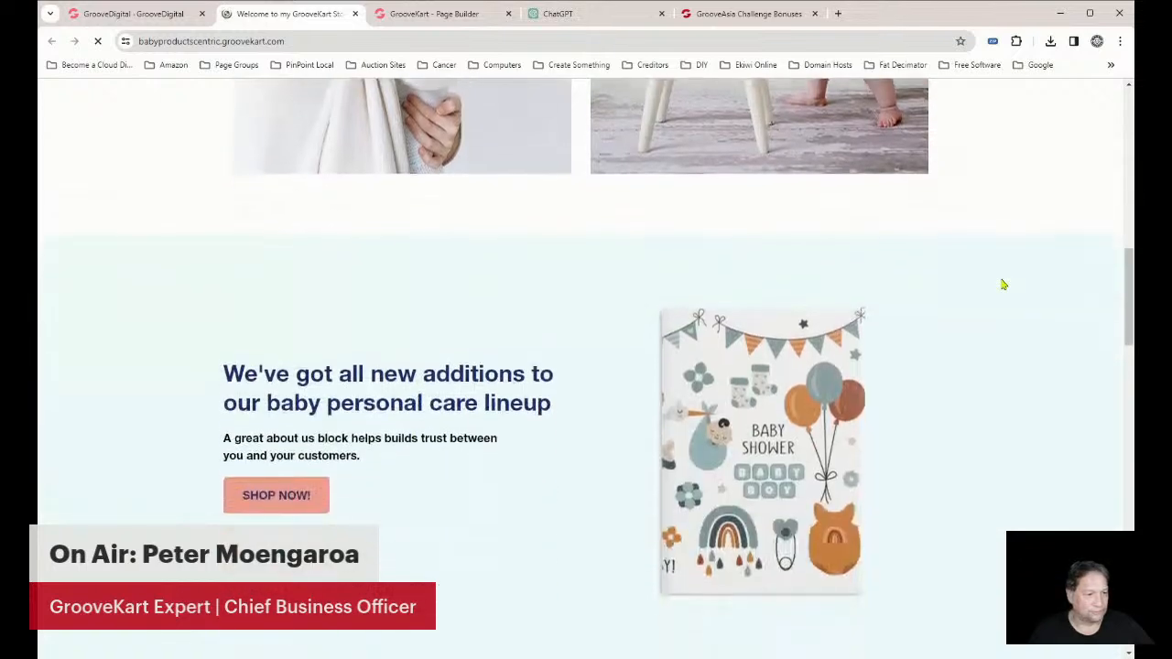
pyautogui.scroll(-4, 1003, 285)
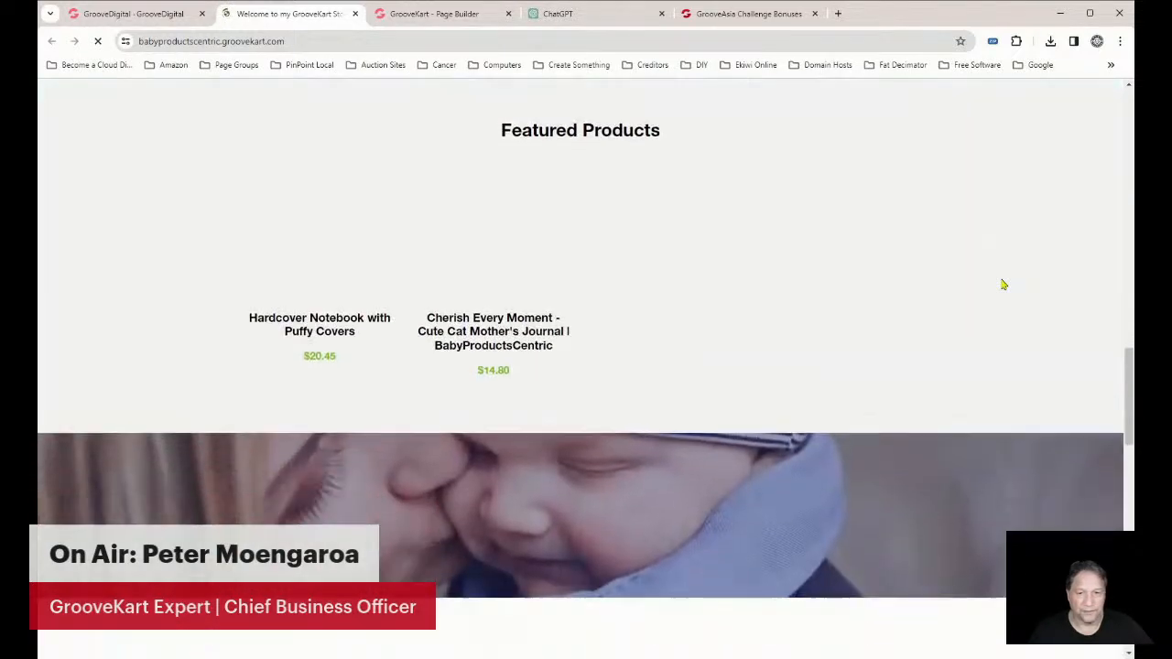
pyautogui.scroll(4, 1002, 284)
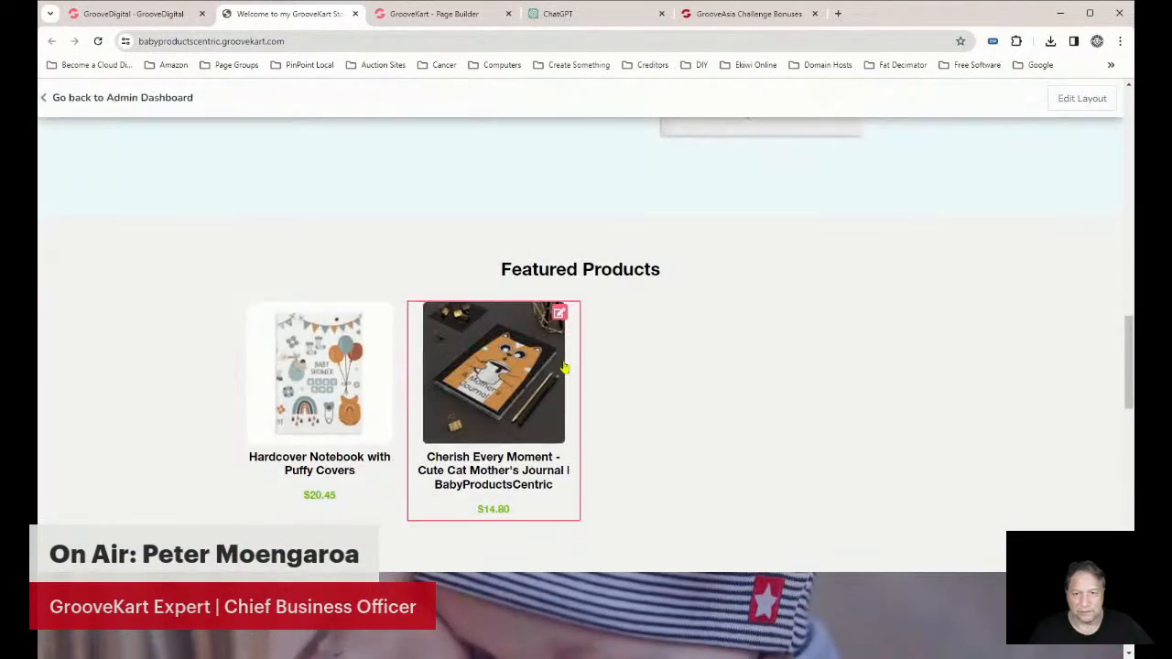
pyautogui.scroll(-5, 961, 363)
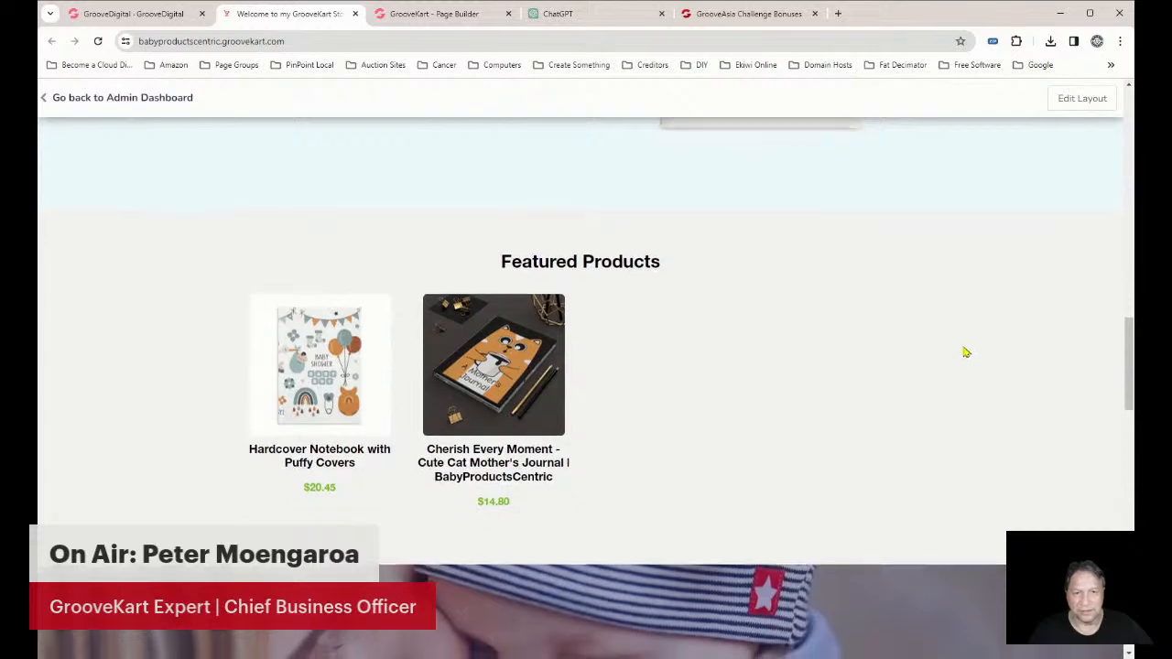
pyautogui.scroll(10, 964, 351)
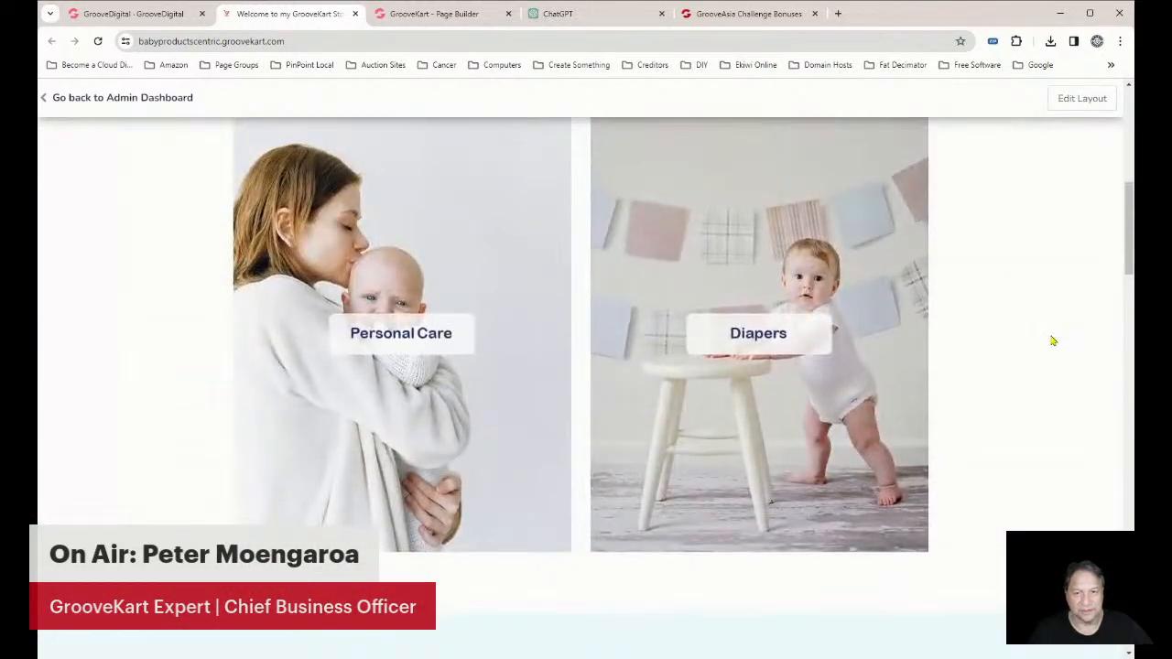
pyautogui.scroll(-8, 1017, 322)
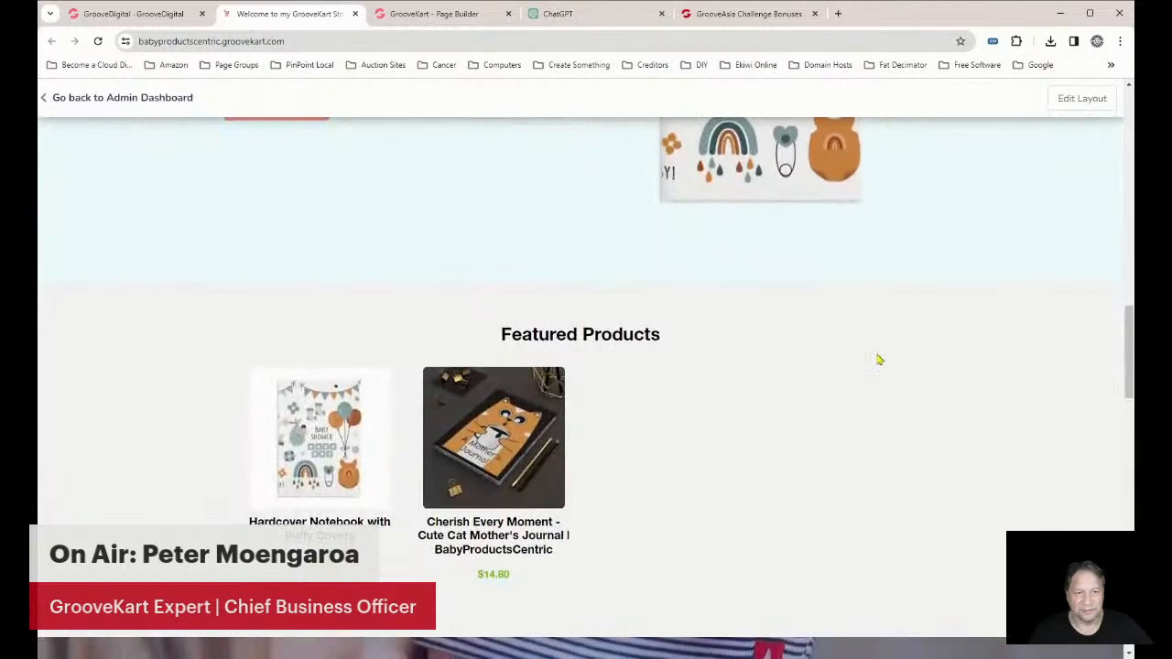
pyautogui.scroll(-10, 1033, 402)
pyautogui.scroll(2, 1047, 369)
pyautogui.scroll(8, 1047, 369)
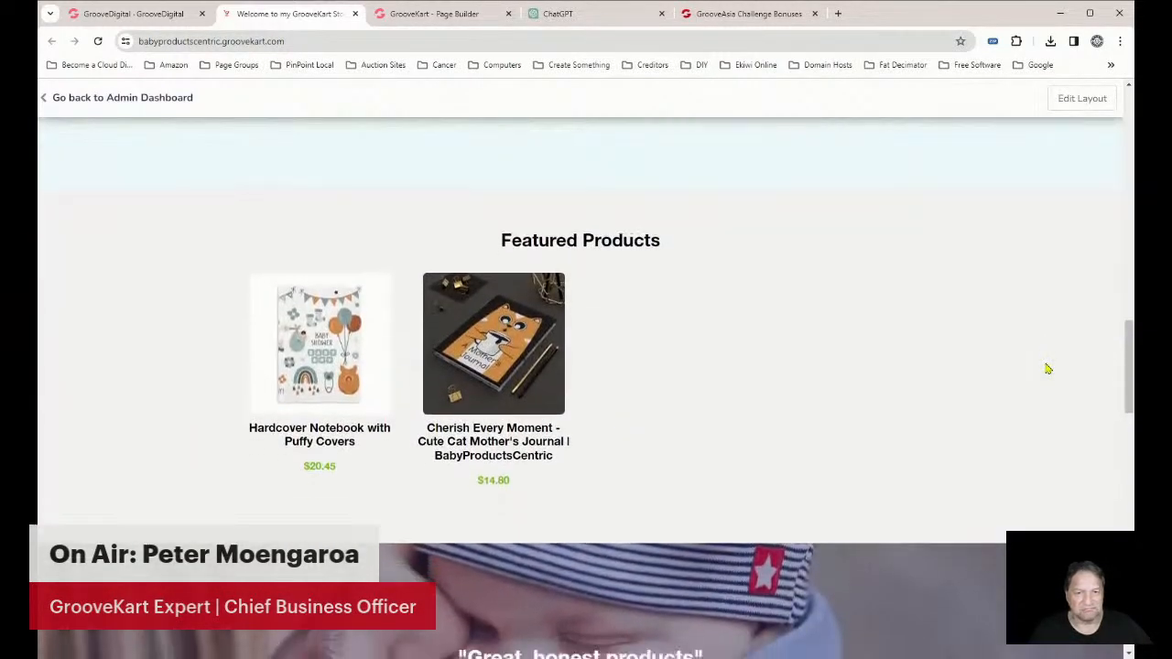
pyautogui.scroll(4, 1047, 369)
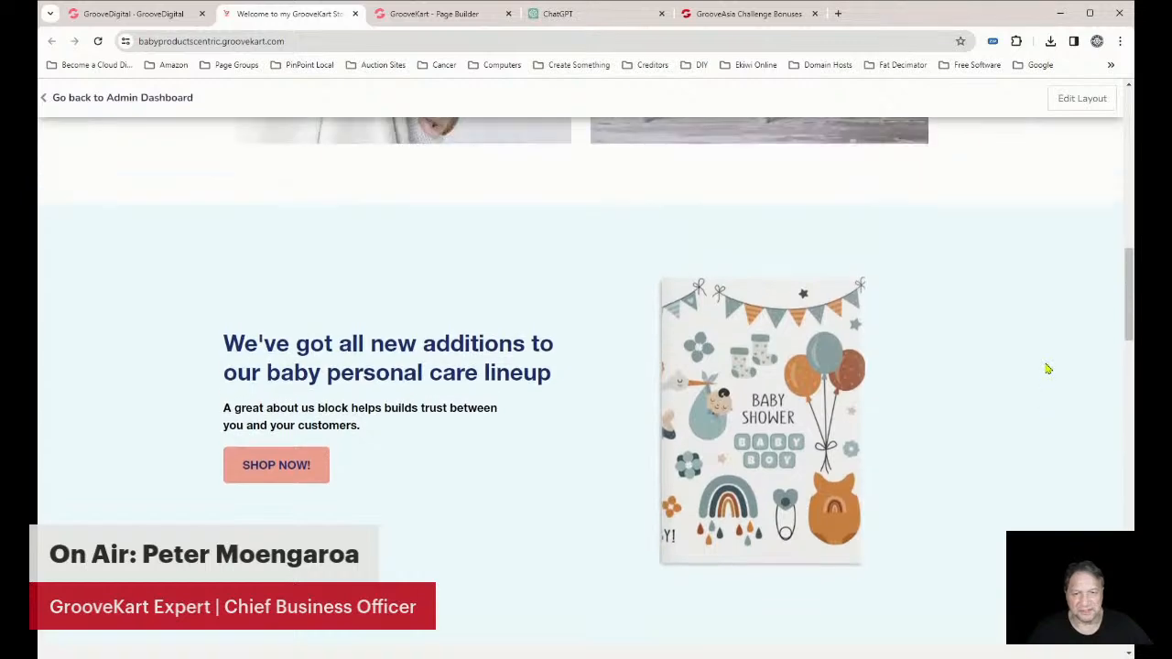
pyautogui.scroll(6, 1048, 369)
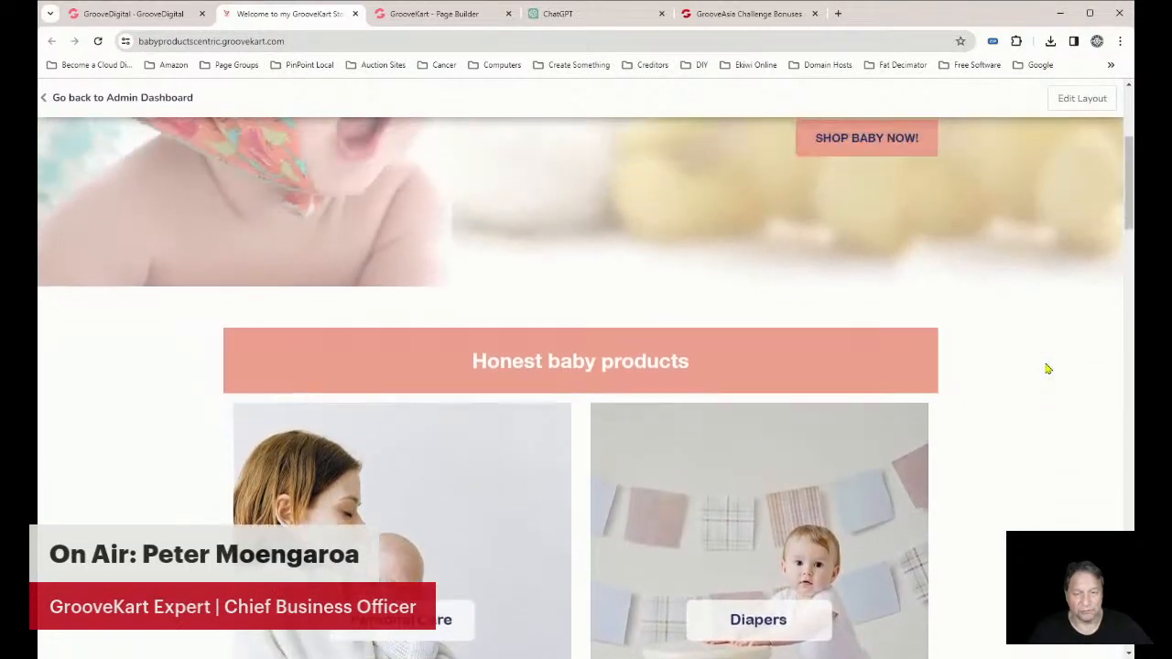
pyautogui.scroll(3, 1047, 369)
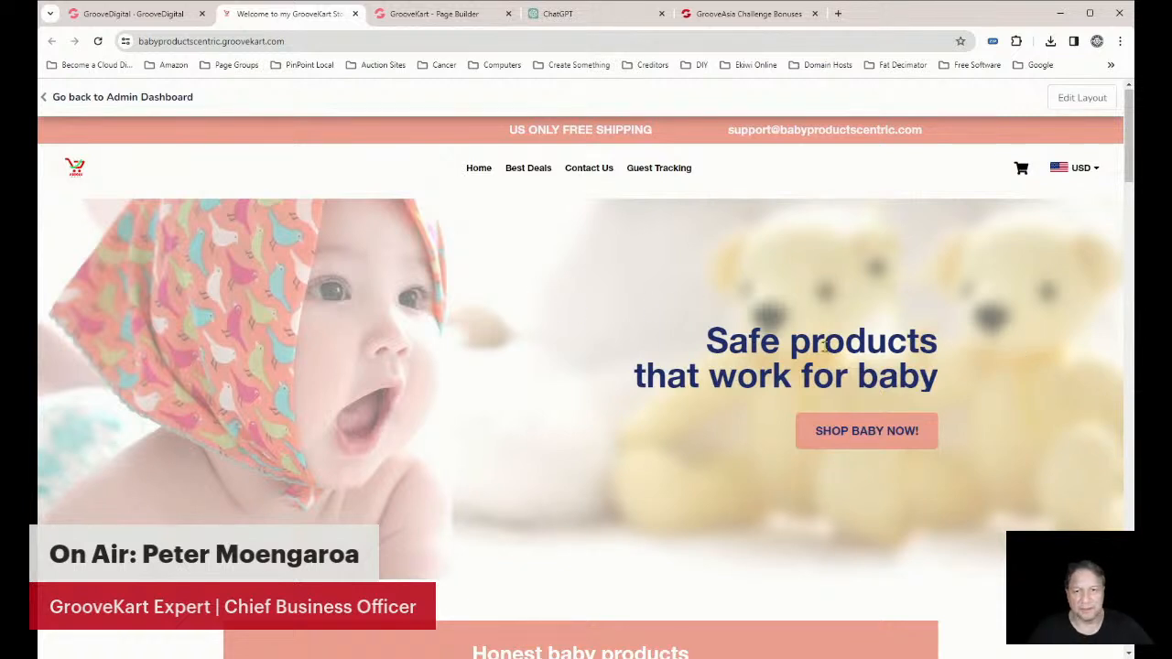
# Return to the store's page builder, view the list of store pages, and close the list
pyautogui.click(148, 21)
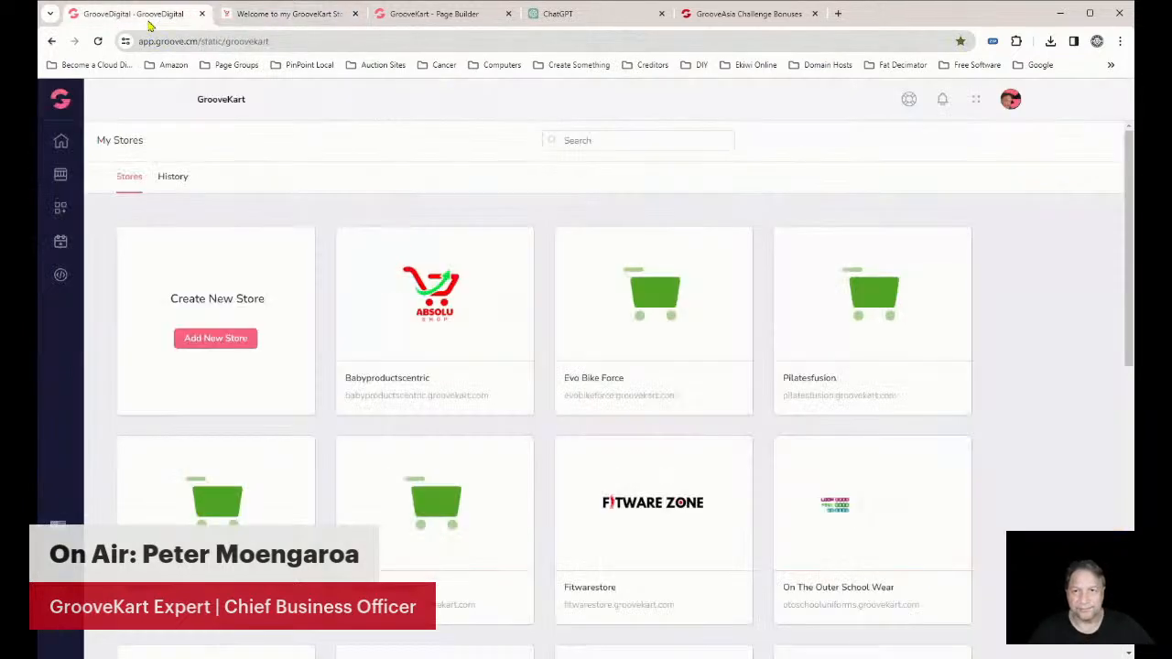
pyautogui.click(415, 22)
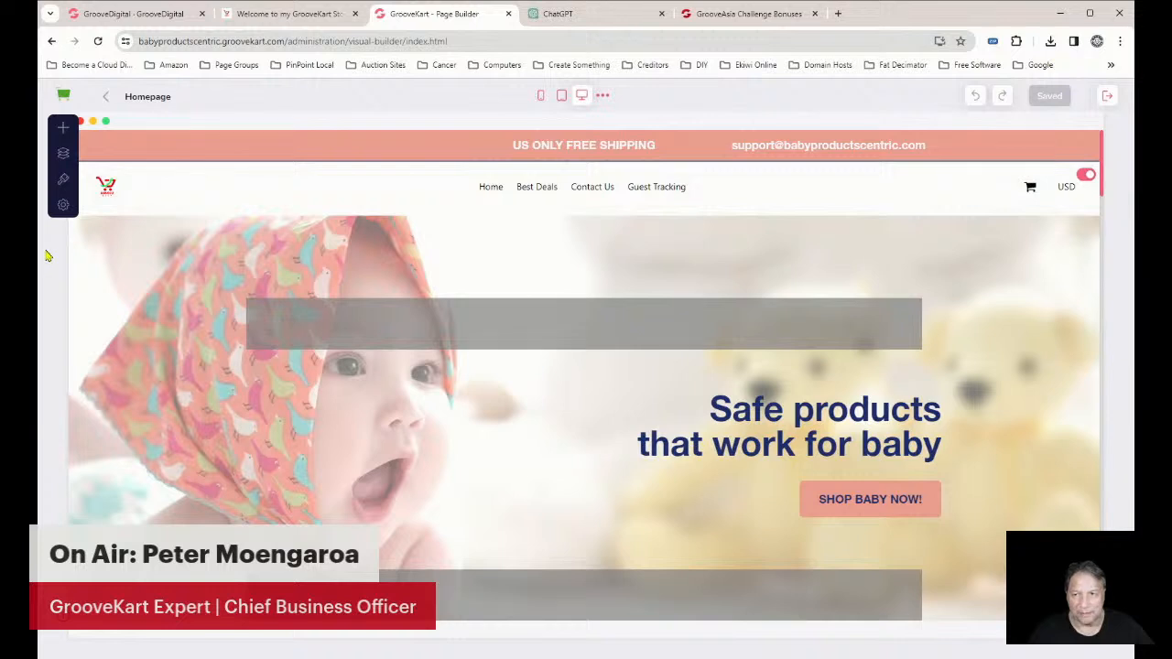
pyautogui.click(64, 158)
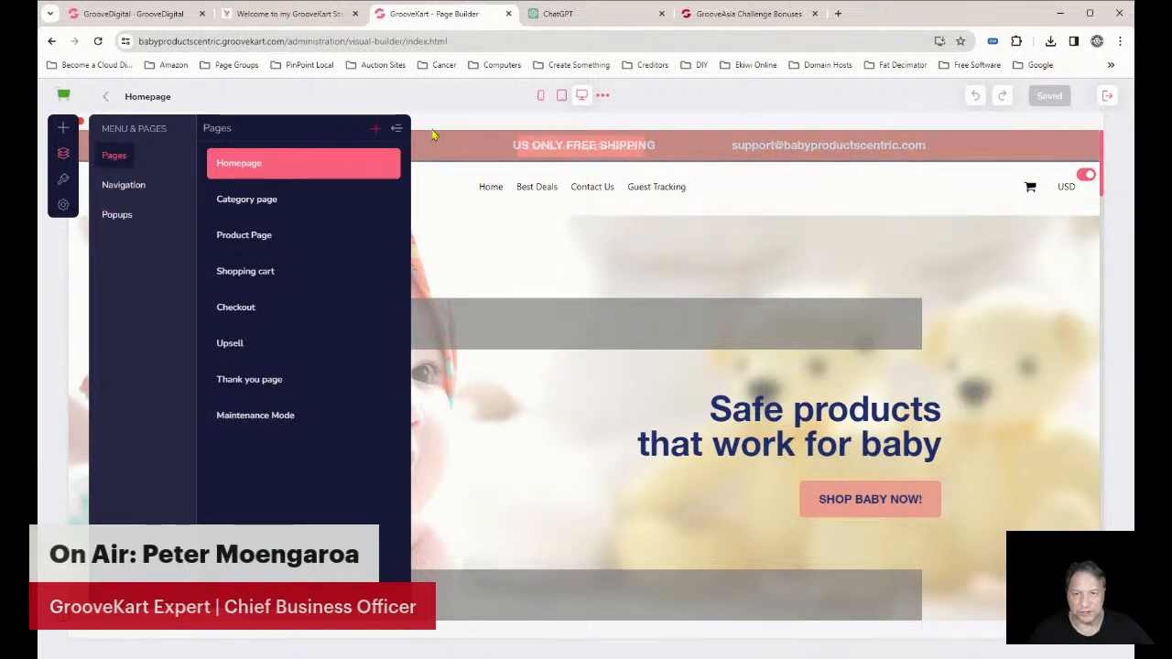
pyautogui.click(397, 129)
# Browse the global template blocks available for adding, from the Baby and Bikes sets through DropShip, Electronic, Fashion and Minimal
pyautogui.click(63, 129)
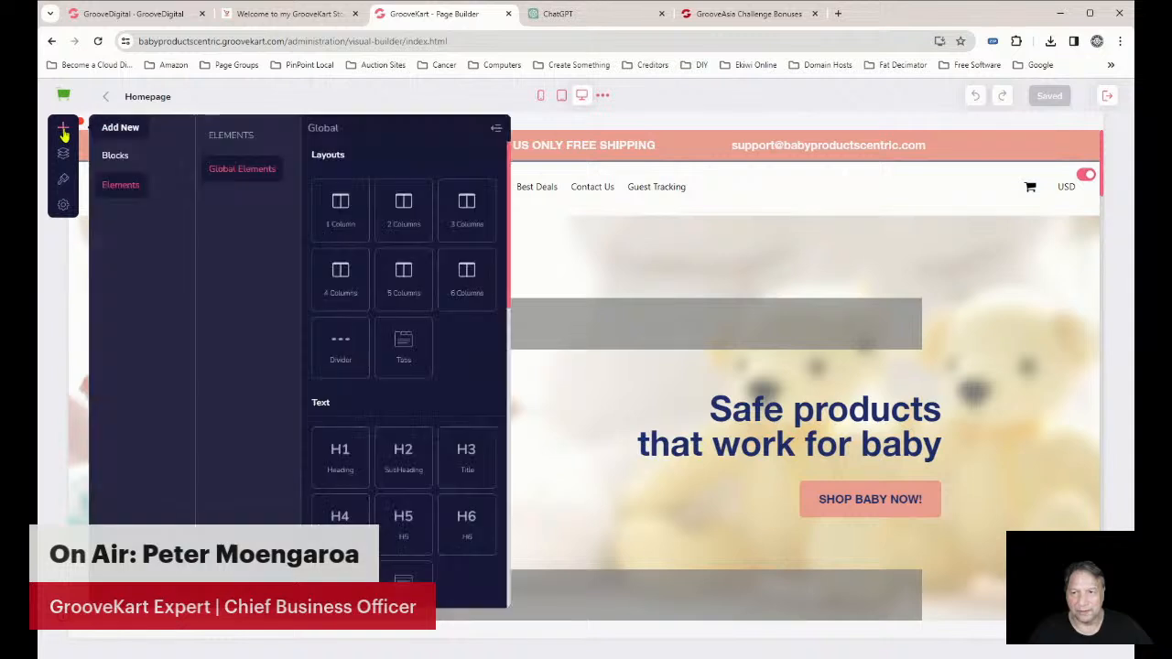
pyautogui.click(117, 155)
pyautogui.click(225, 201)
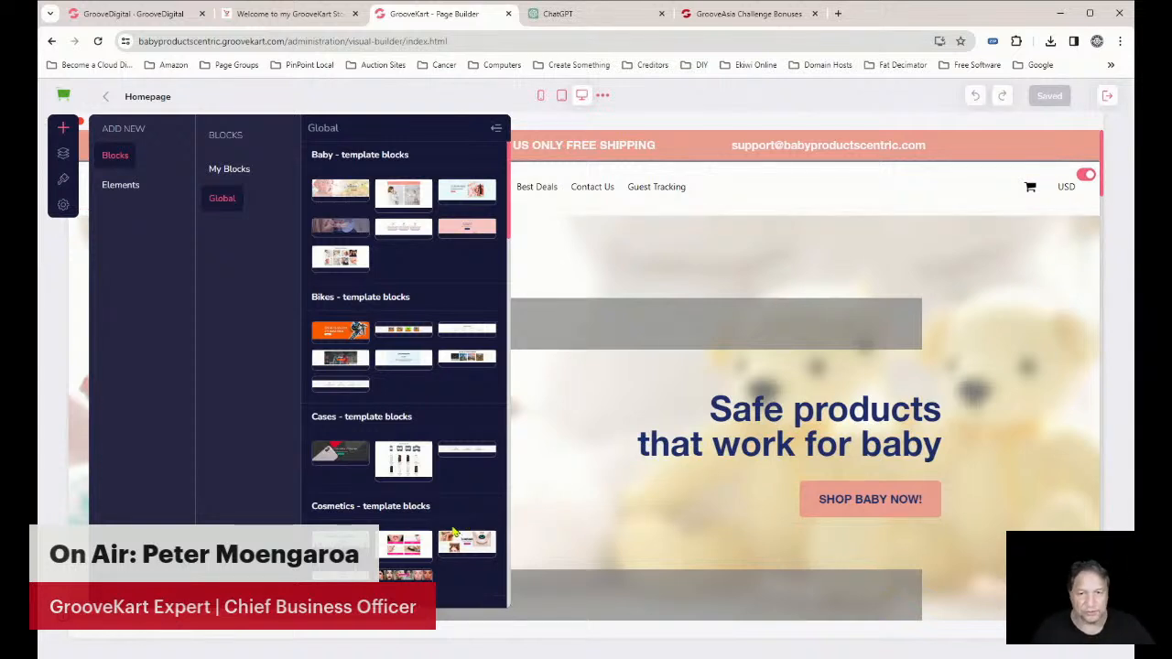
pyautogui.scroll(-3, 417, 410)
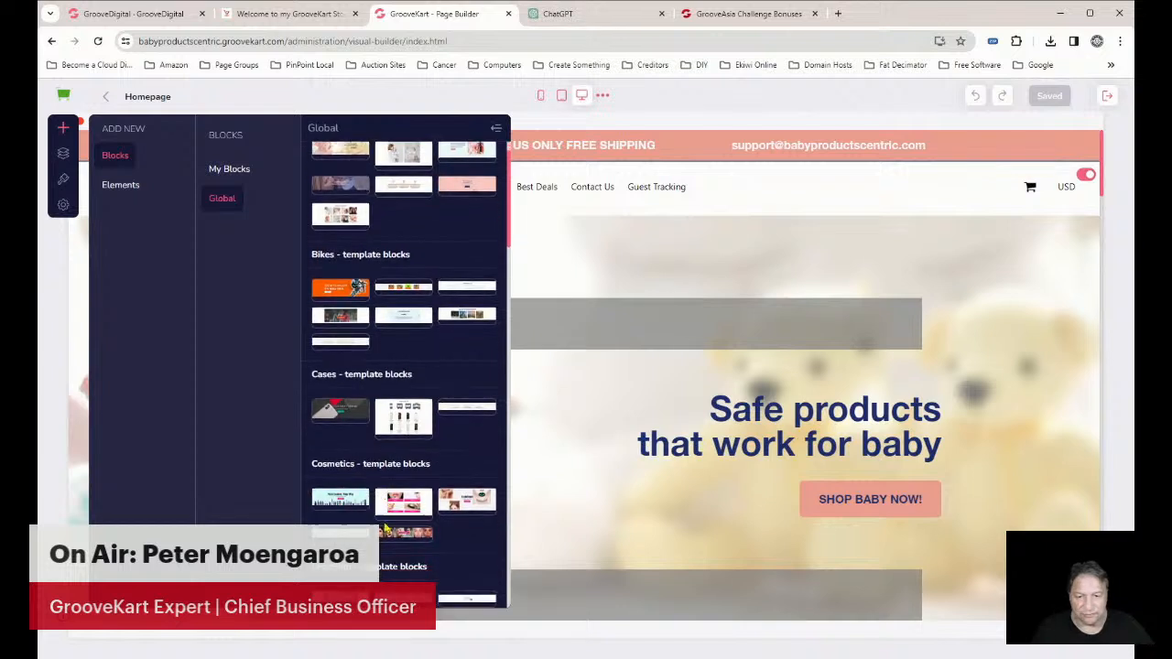
pyautogui.scroll(1, 418, 410)
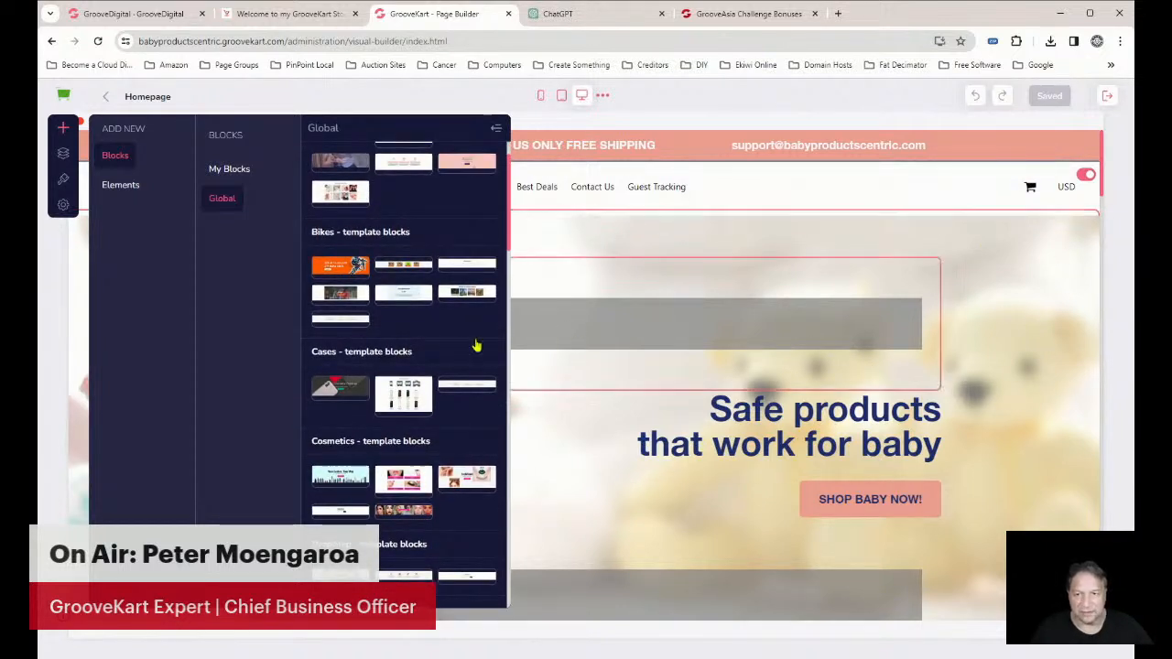
pyautogui.scroll(1, 424, 366)
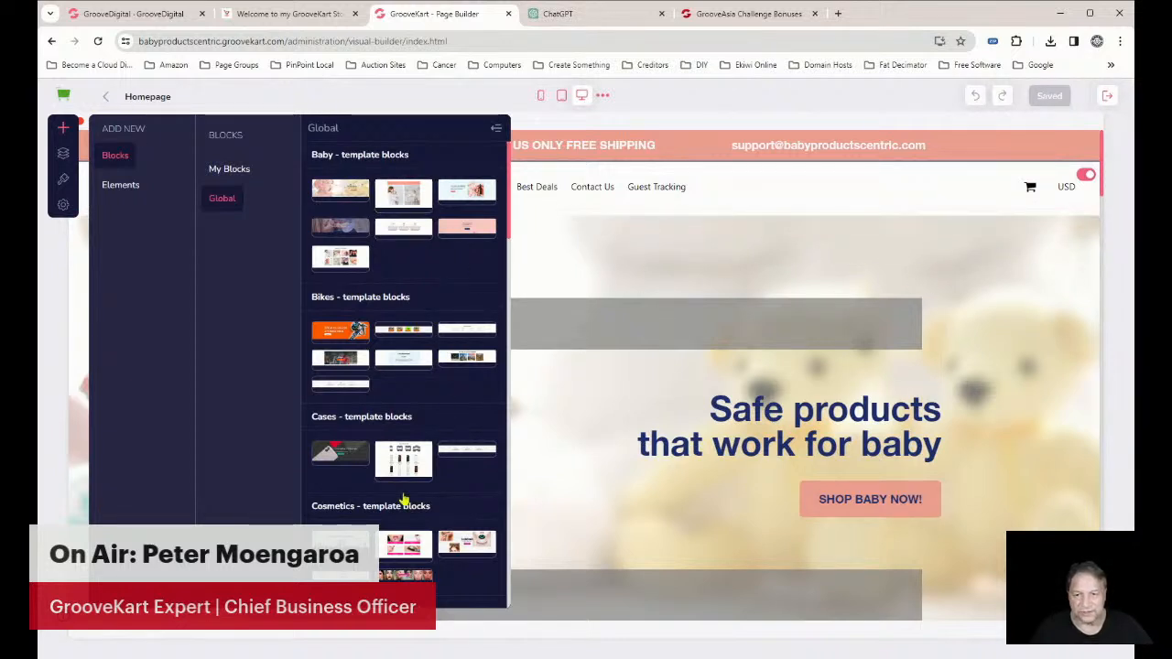
pyautogui.scroll(-2, 343, 276)
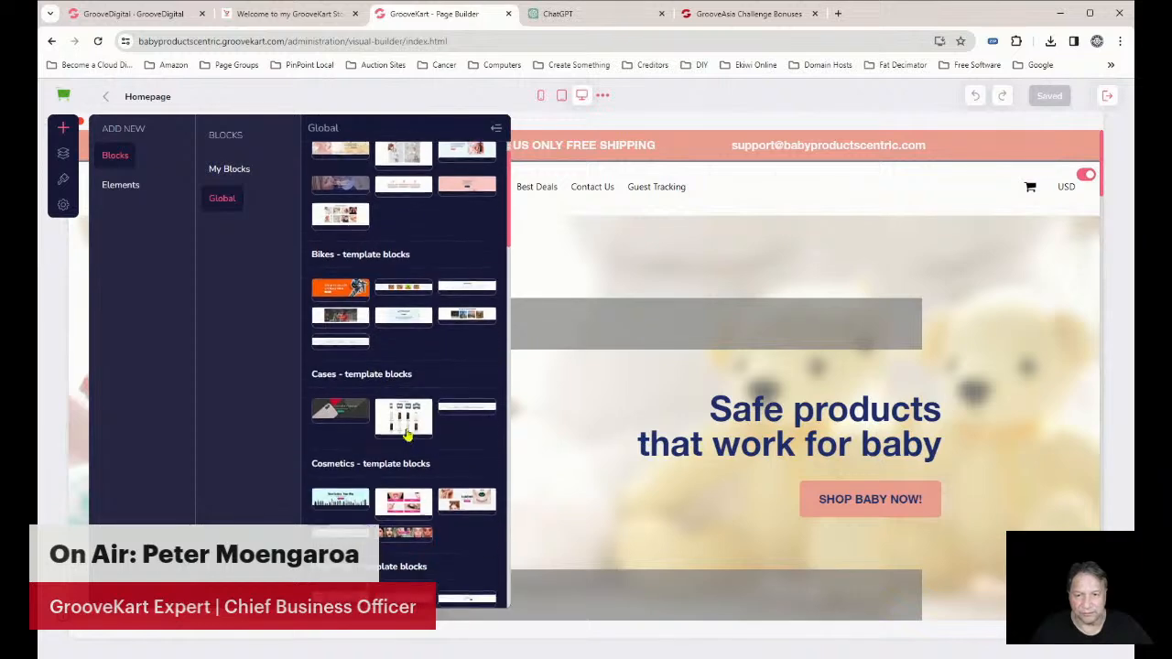
pyautogui.scroll(-1, 483, 544)
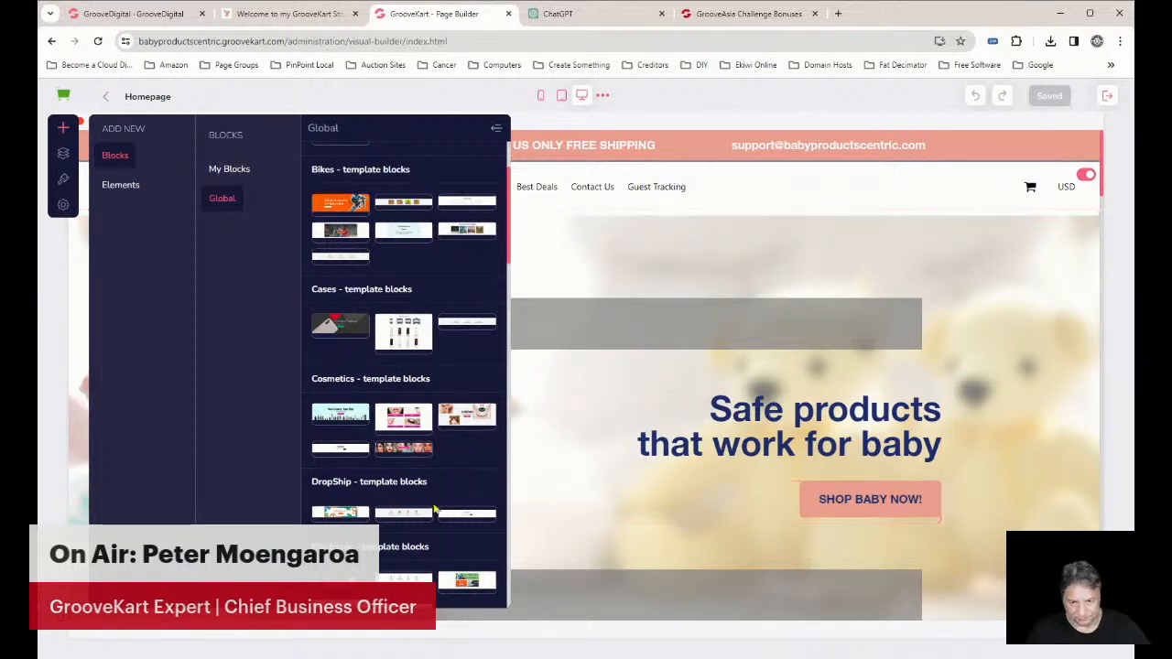
pyautogui.scroll(-4, 436, 509)
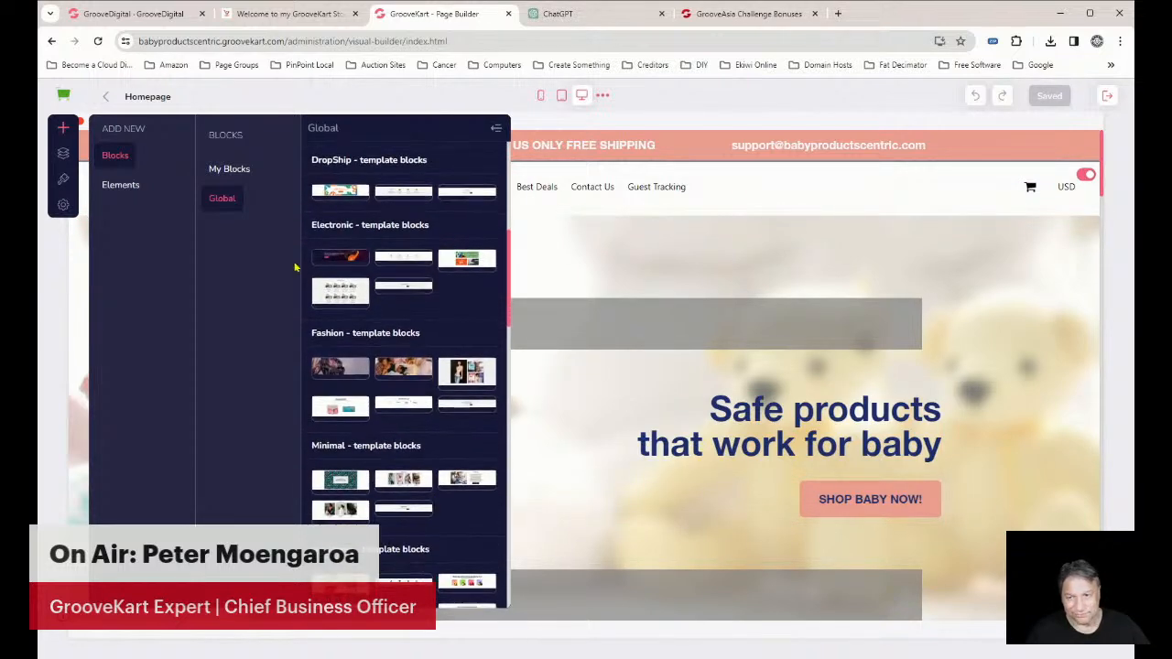
# Browse the importable homepage templates in the Homepage settings, and close them without importing one
pyautogui.click(64, 205)
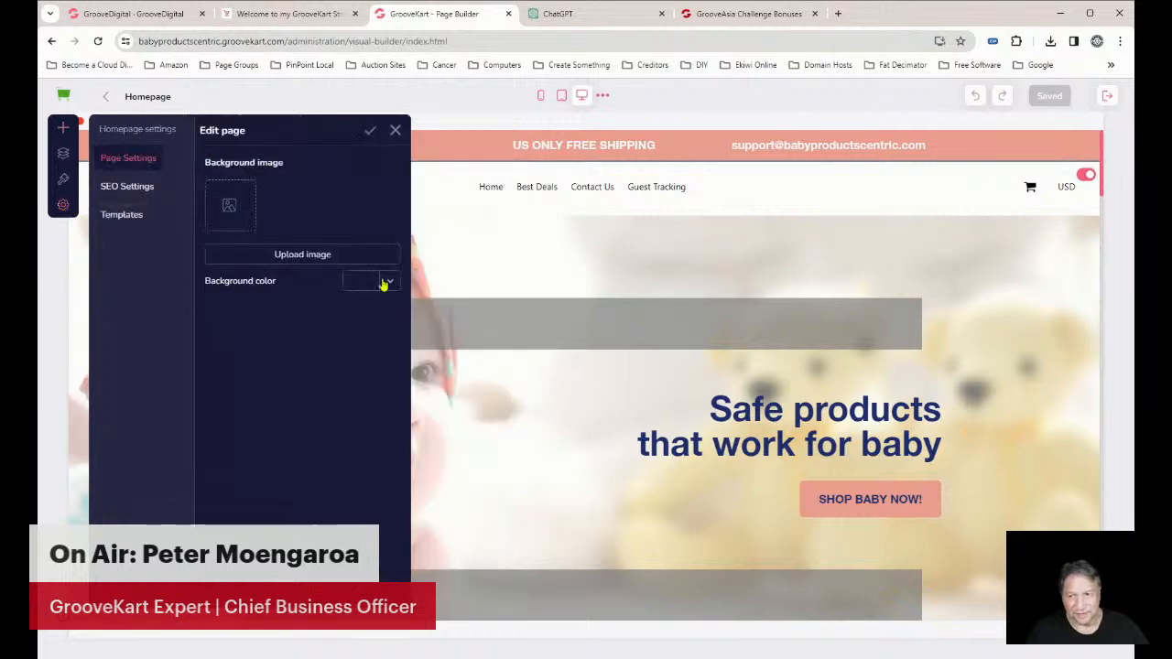
pyautogui.click(392, 131)
pyautogui.click(63, 205)
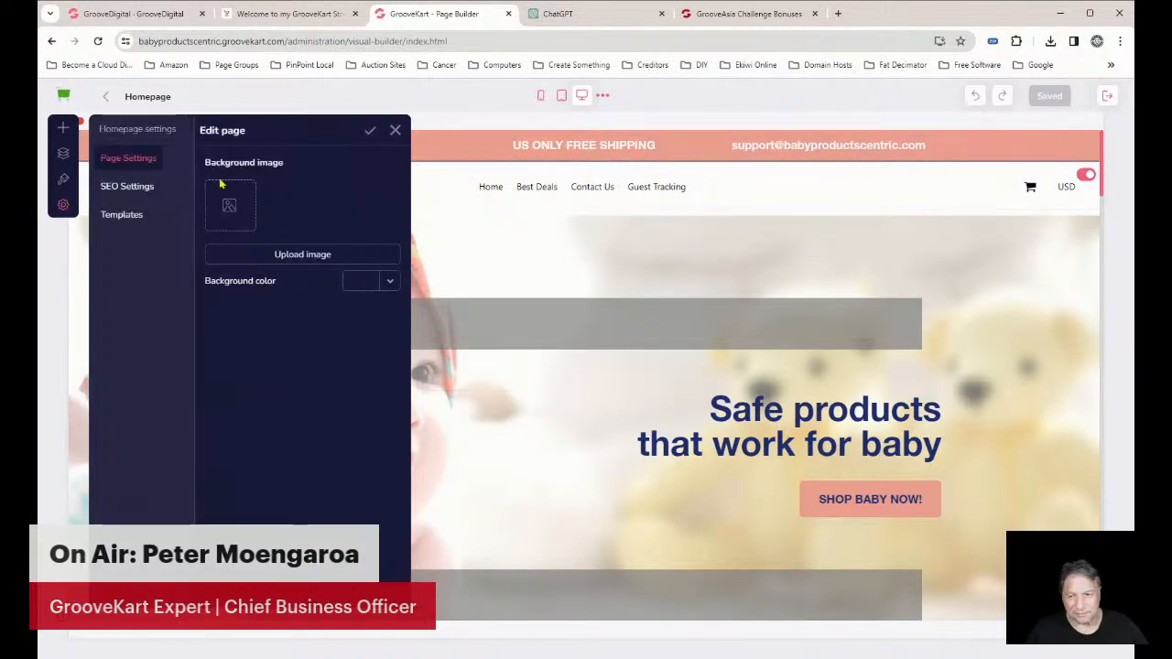
pyautogui.click(125, 215)
pyautogui.scroll(-3, 385, 416)
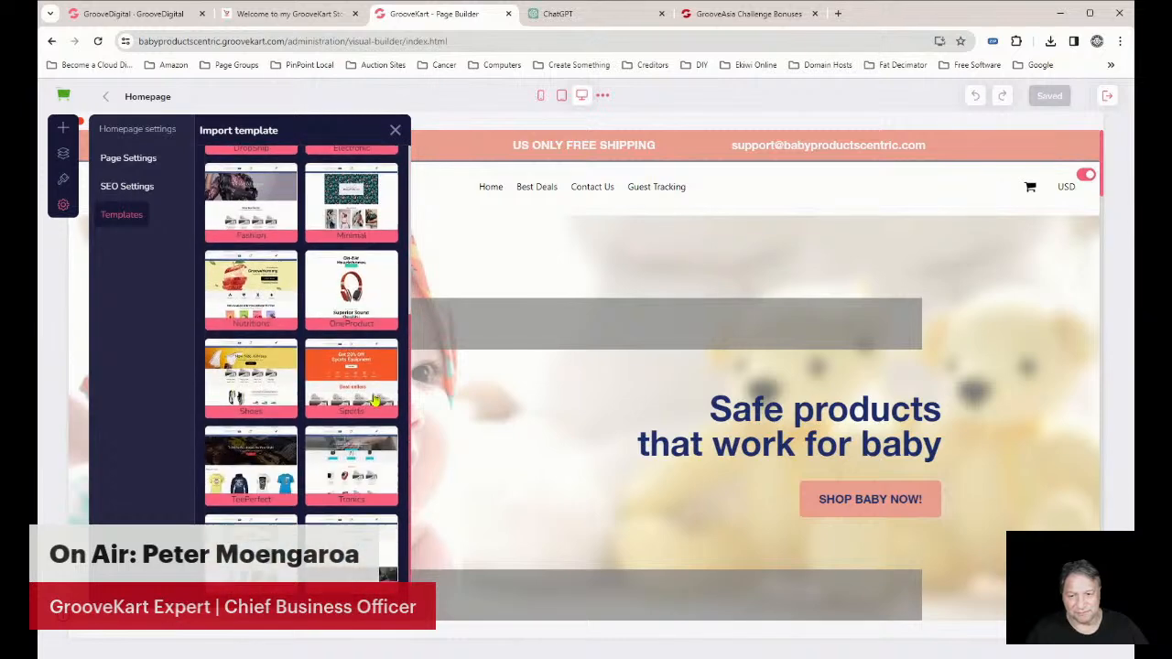
pyautogui.scroll(-1, 448, 424)
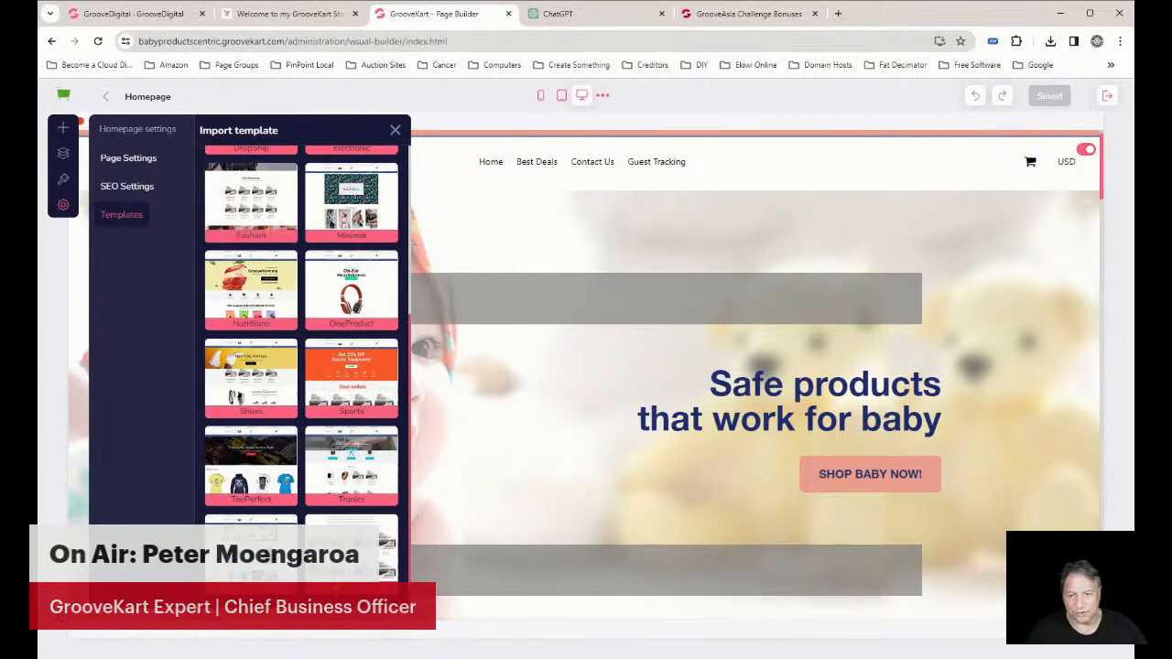
pyautogui.scroll(3, 366, 392)
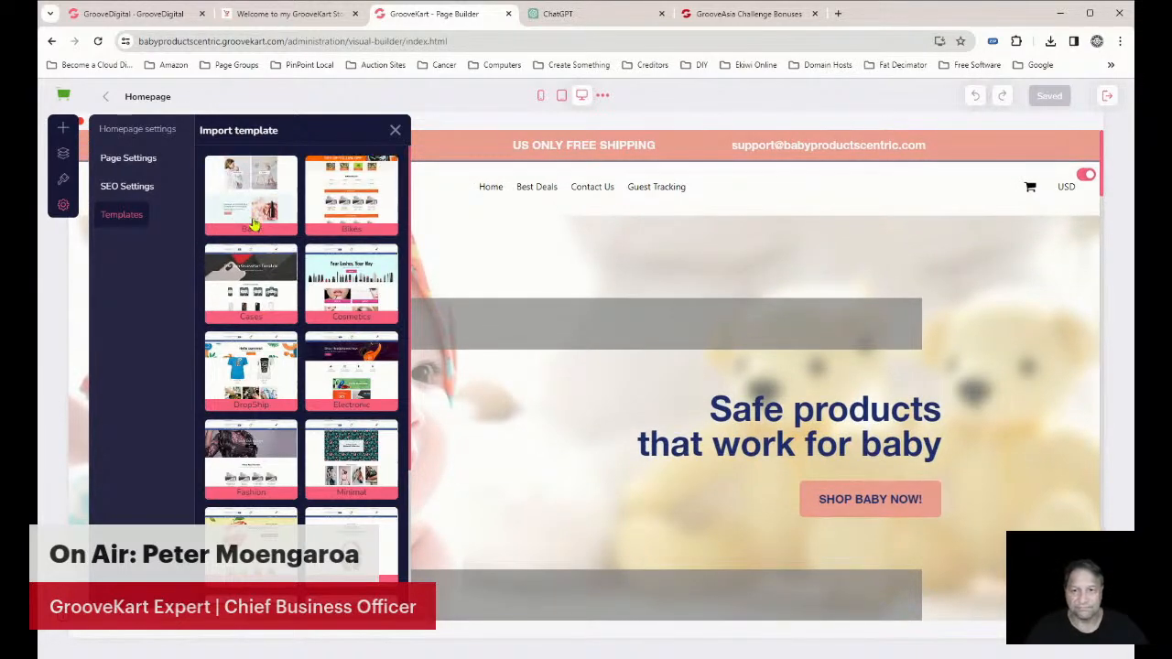
pyautogui.click(394, 131)
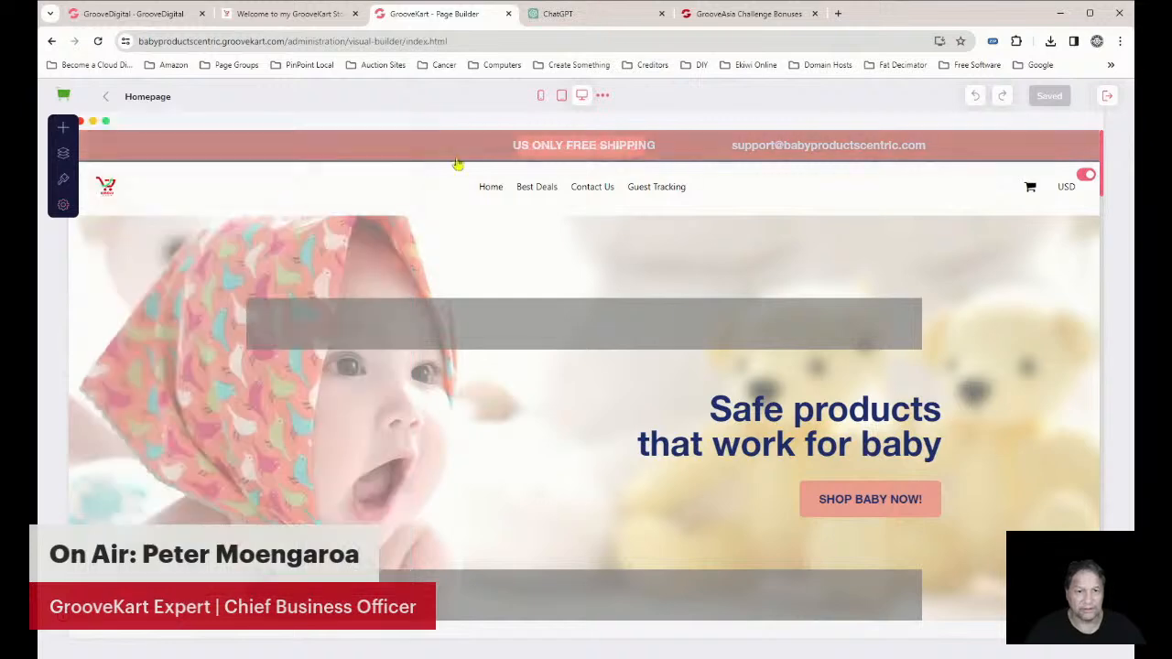
# Look over the Homepage layout in the builder from the hero banner to Featured Products and back
pyautogui.scroll(-5, 1025, 444)
pyautogui.scroll(-10, 1005, 436)
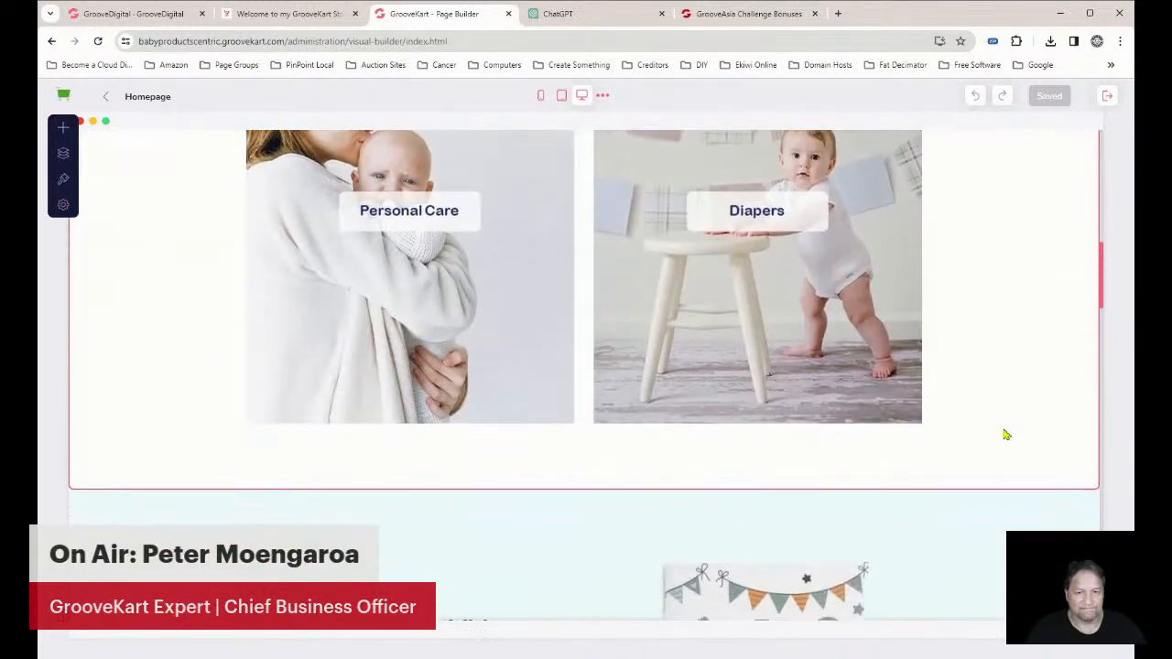
pyautogui.scroll(-1, 1007, 435)
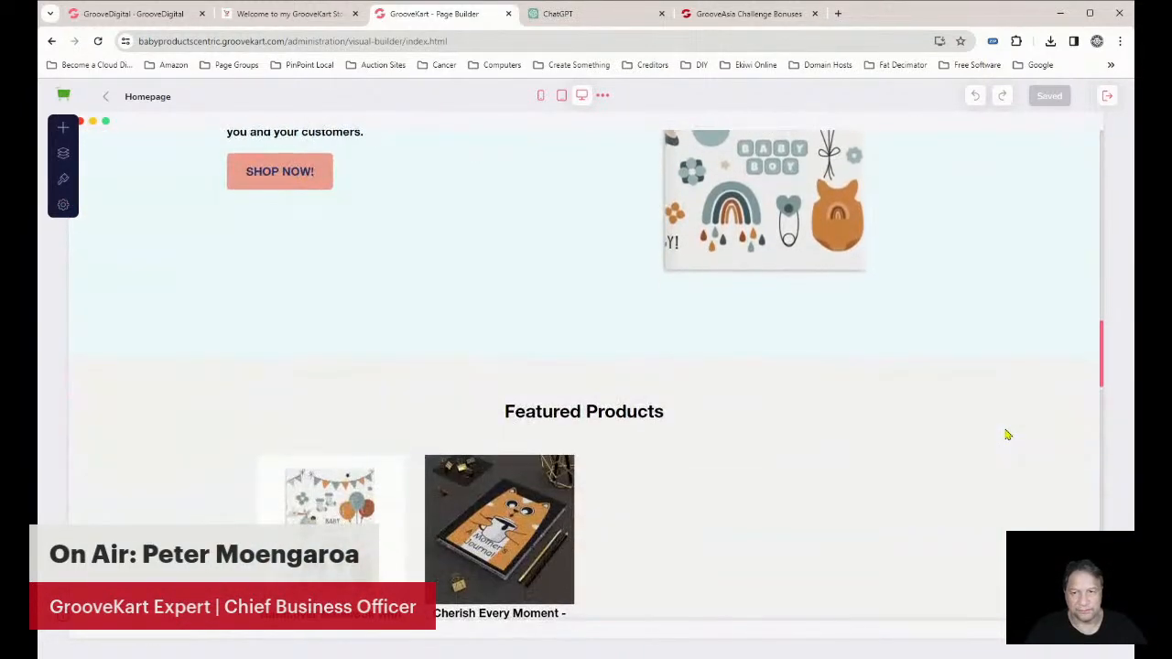
pyautogui.scroll(15, 1007, 435)
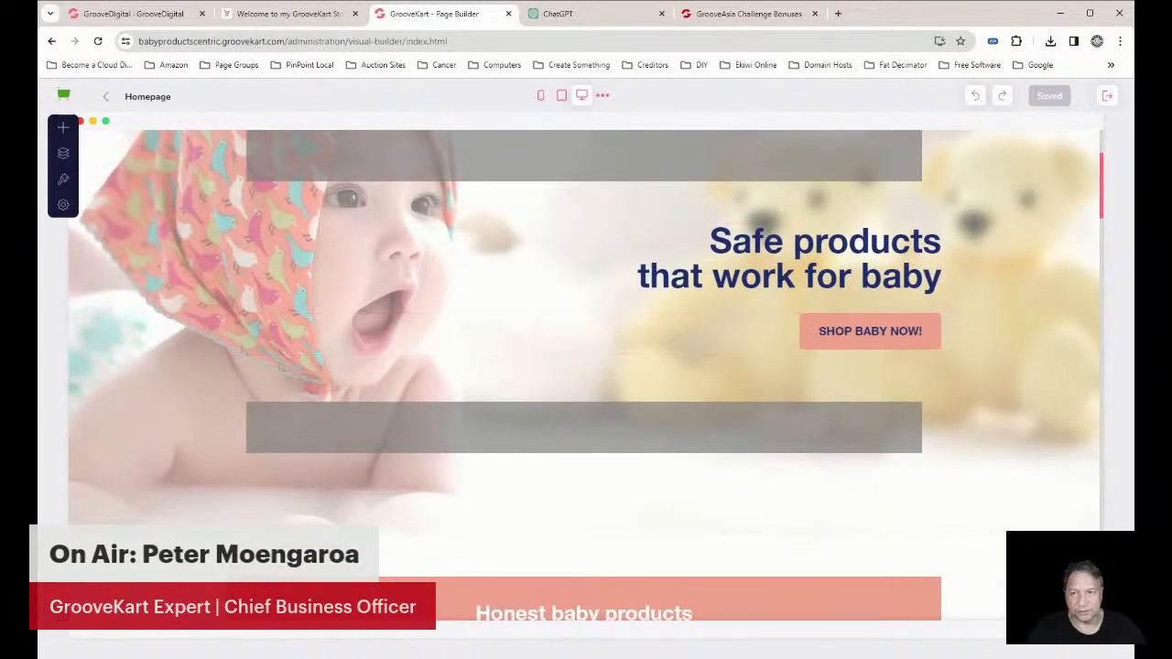
# Open the Homepage's SEO settings and look over the title, keywords, description, code includes and Open Graph sections
pyautogui.click(75, 207)
pyautogui.click(124, 206)
pyautogui.click(131, 190)
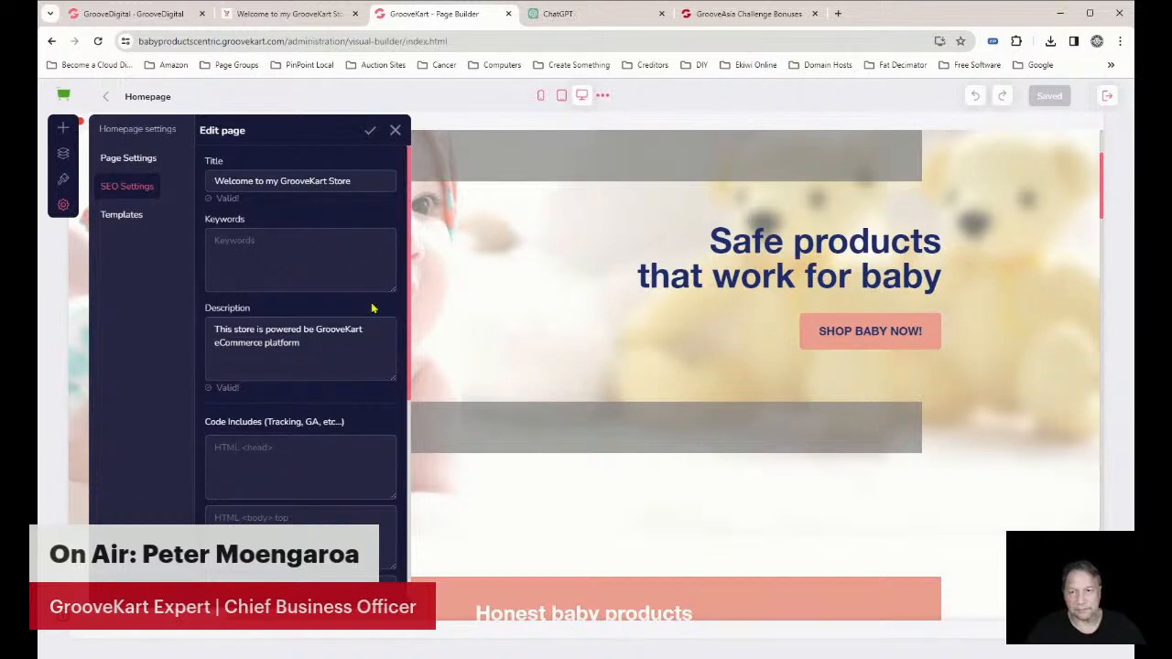
pyautogui.scroll(-1, 320, 402)
pyautogui.scroll(-3, 321, 415)
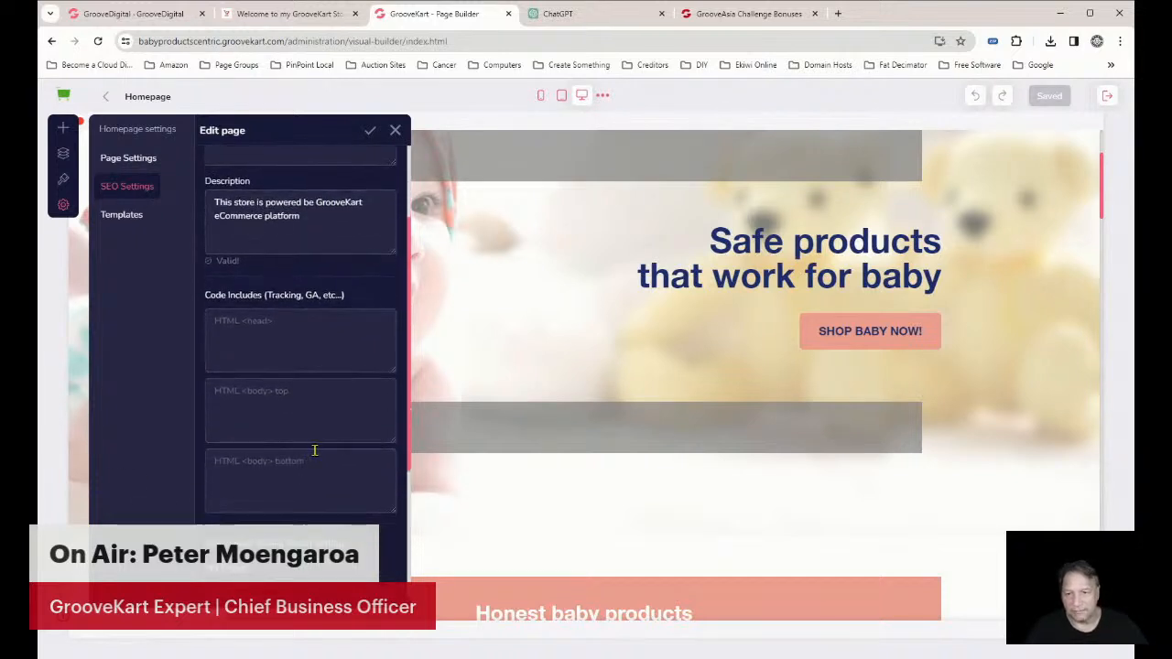
pyautogui.scroll(-5, 320, 508)
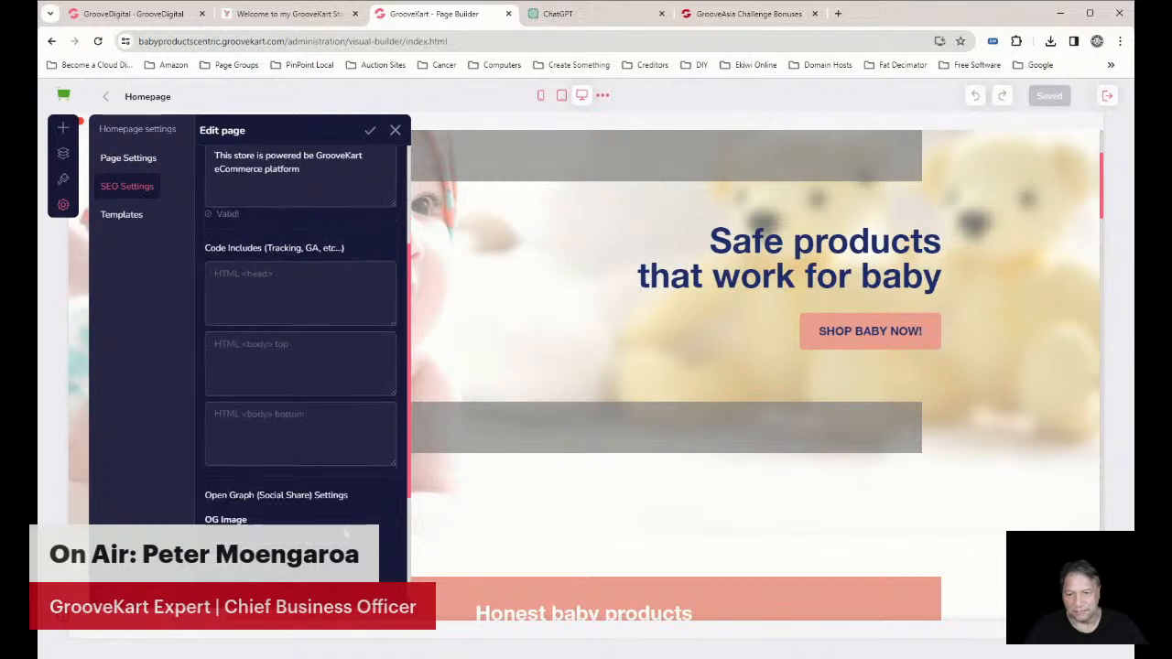
pyautogui.scroll(5, 342, 505)
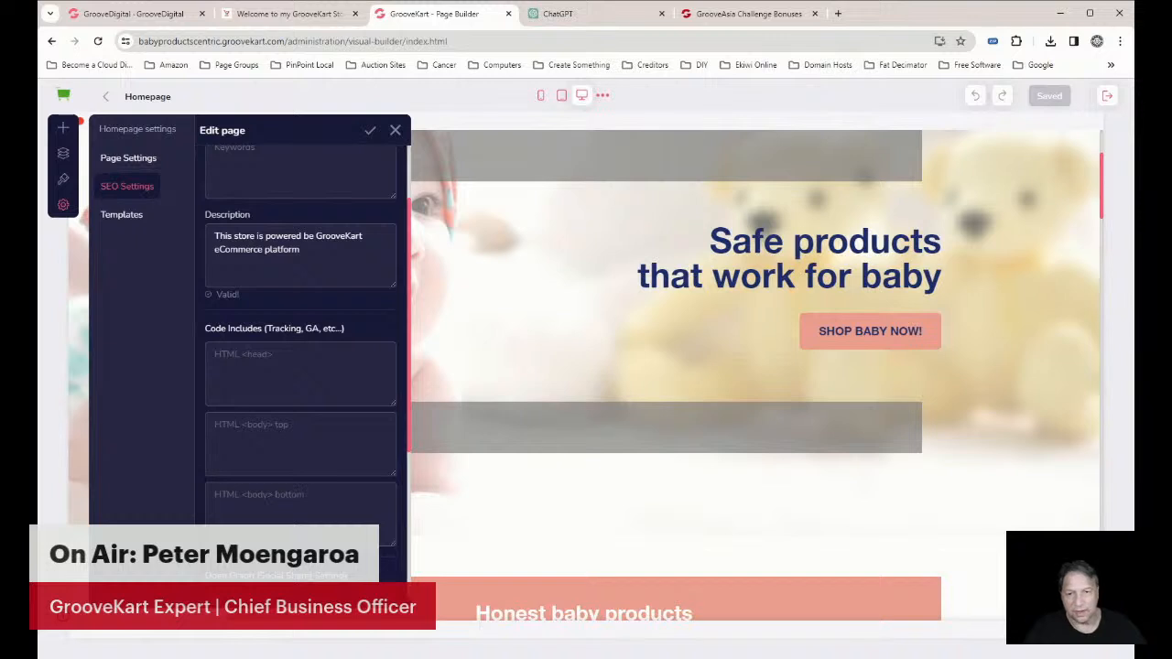
pyautogui.scroll(2, 344, 348)
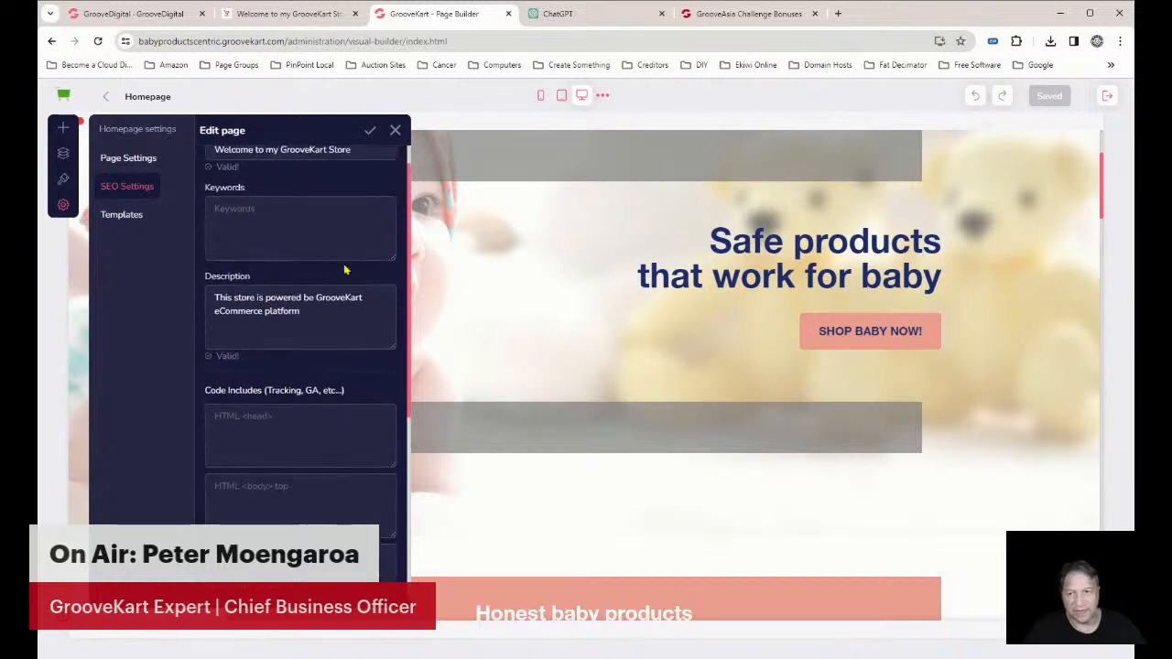
pyautogui.scroll(1, 300, 348)
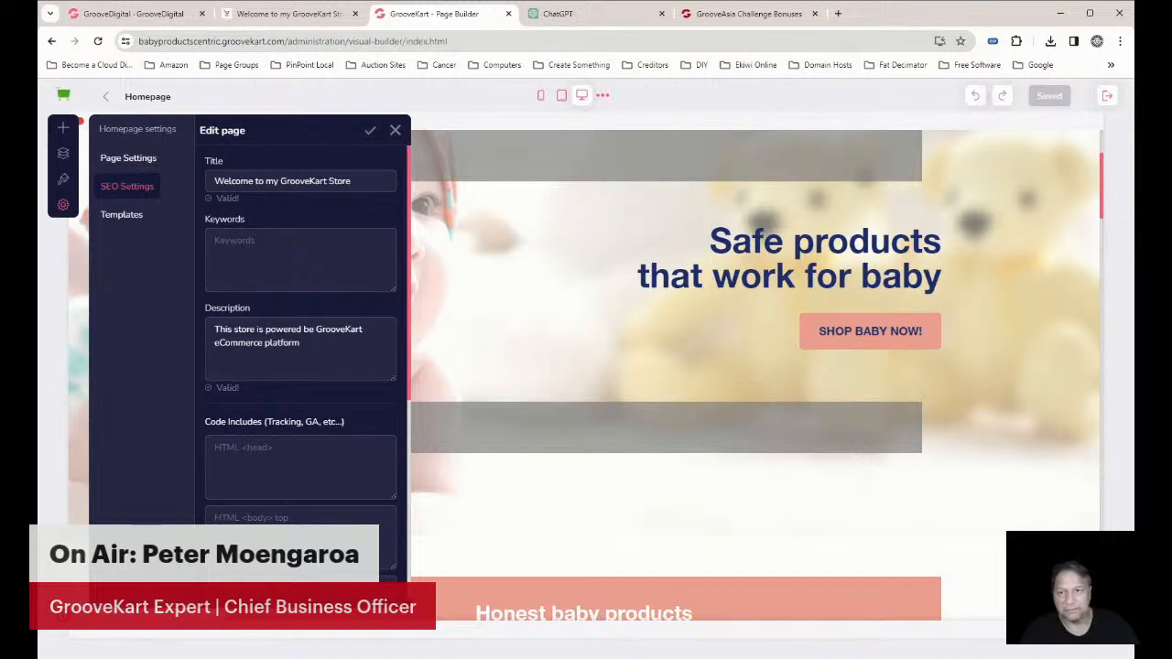
# Examine the SEO title, keywords and Open Graph image and title fields, and close the page settings without changing anything
pyautogui.tripleClick(249, 180)
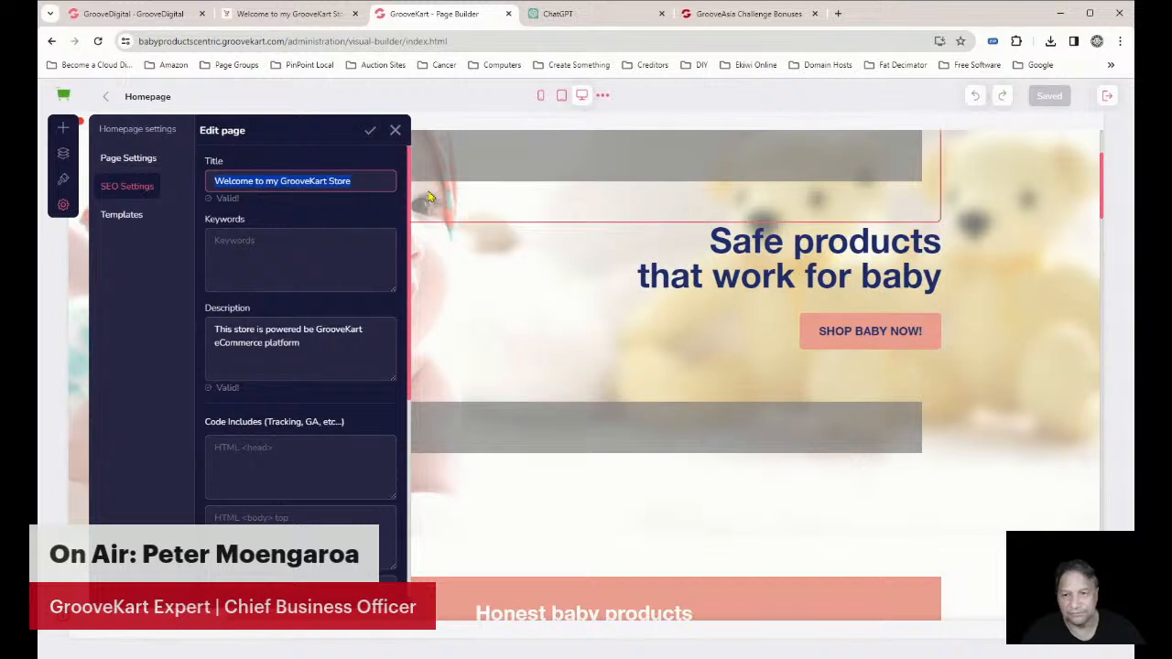
pyautogui.scroll(-3, 346, 455)
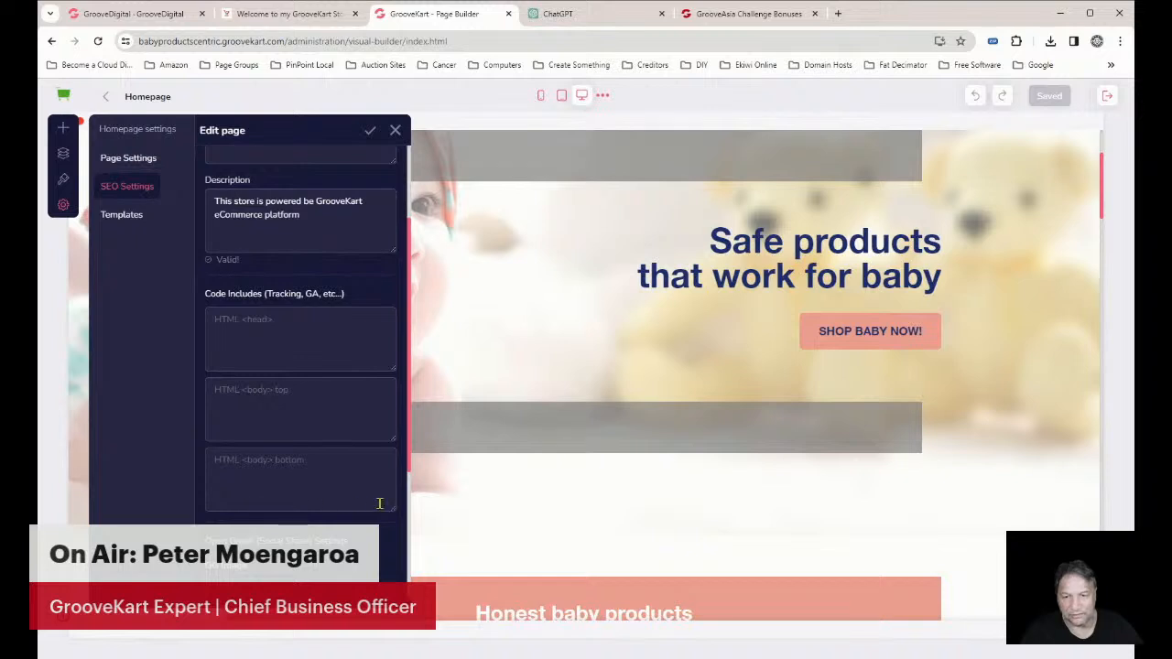
pyautogui.scroll(-5, 379, 504)
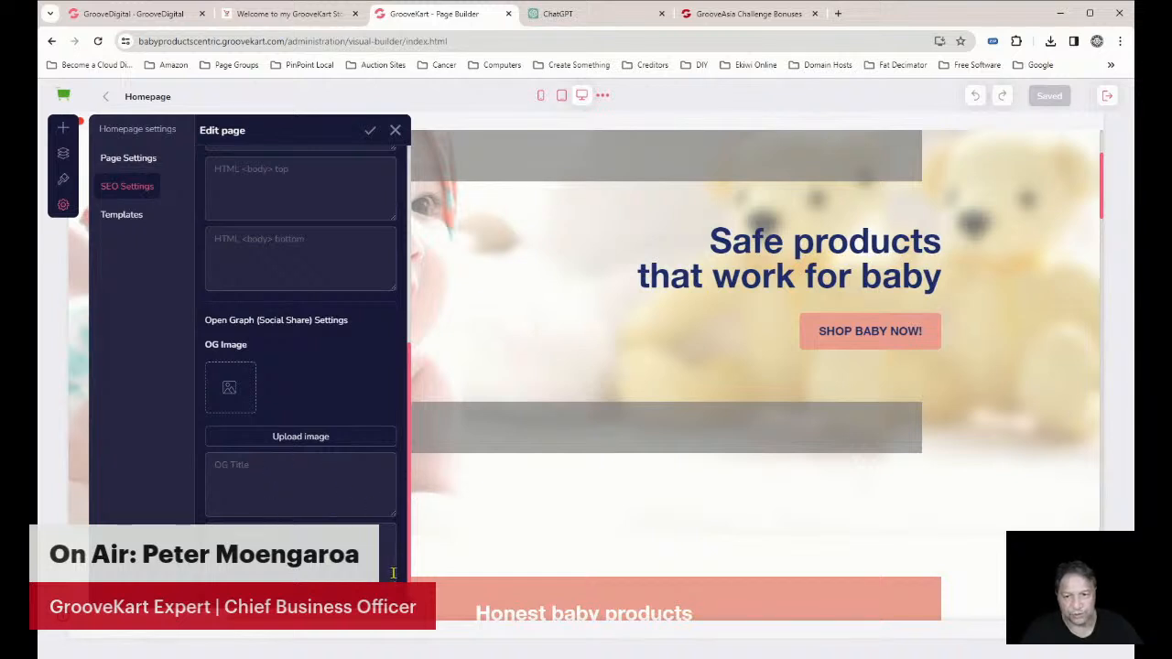
pyautogui.click(256, 485)
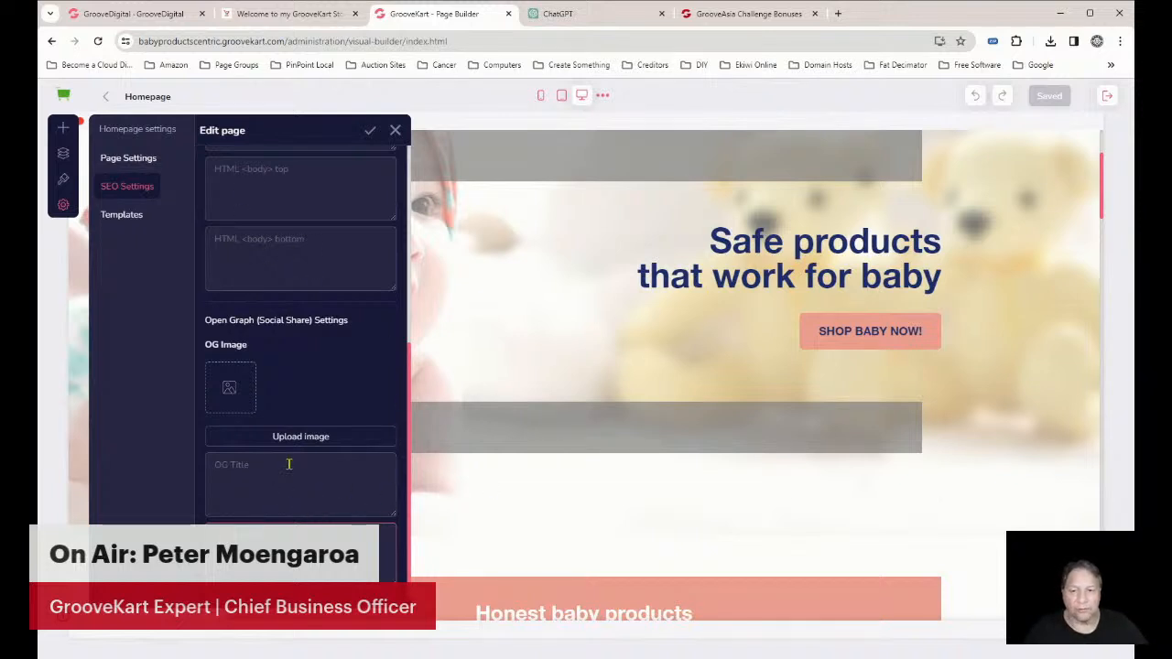
pyautogui.scroll(3, 383, 549)
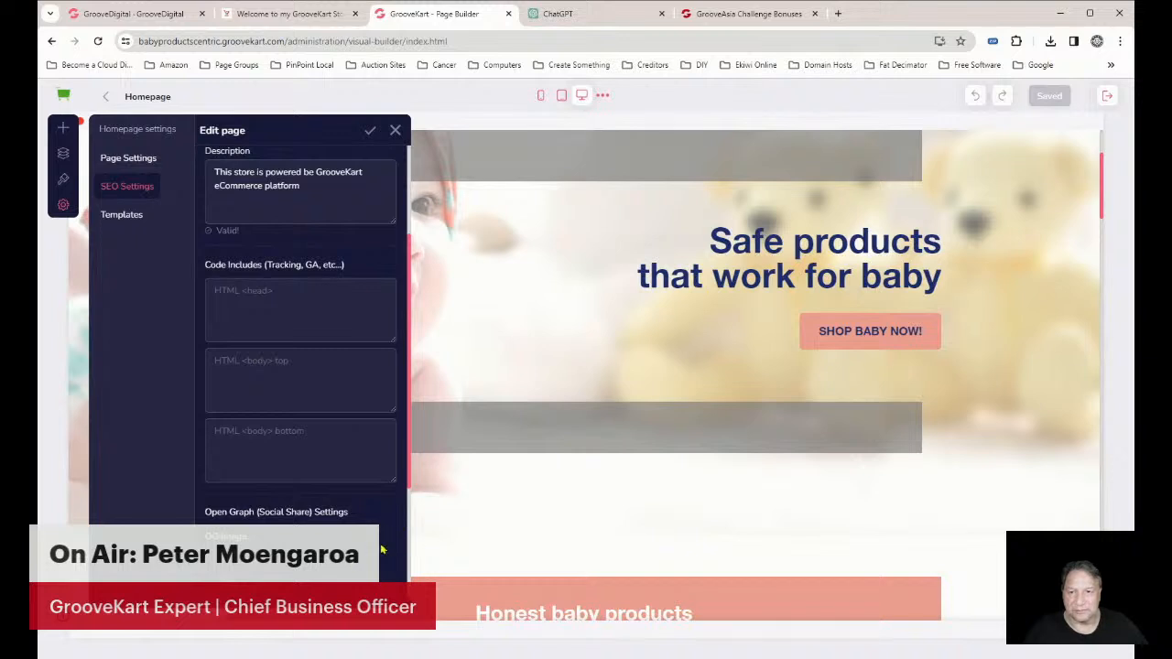
pyautogui.scroll(3, 379, 353)
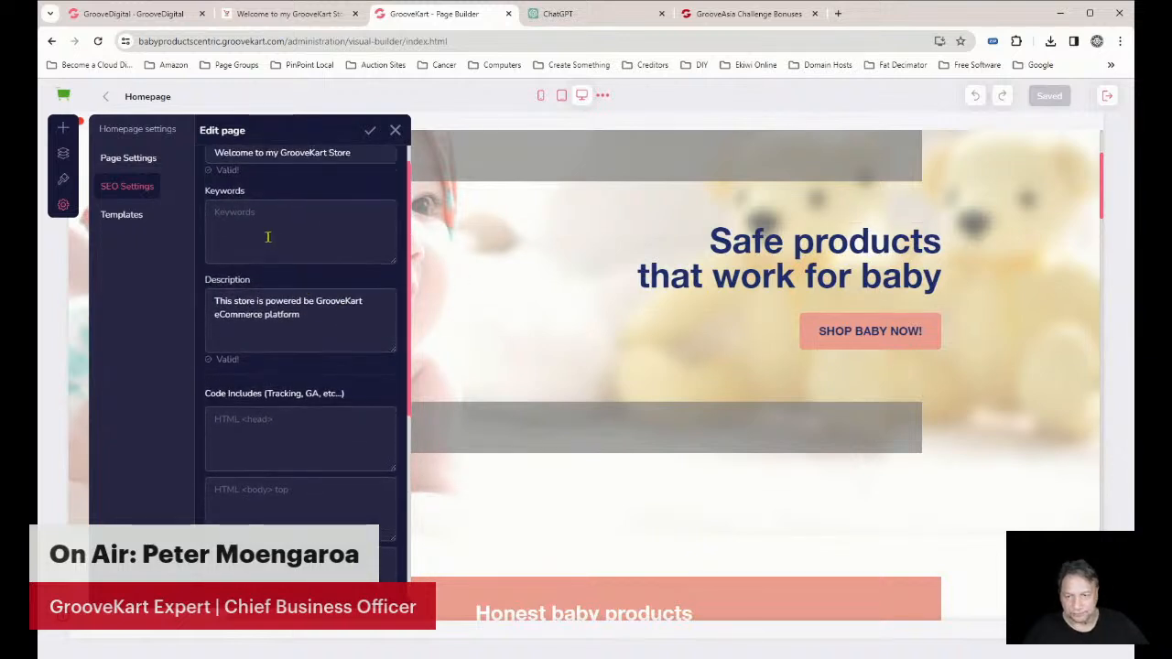
pyautogui.click(245, 226)
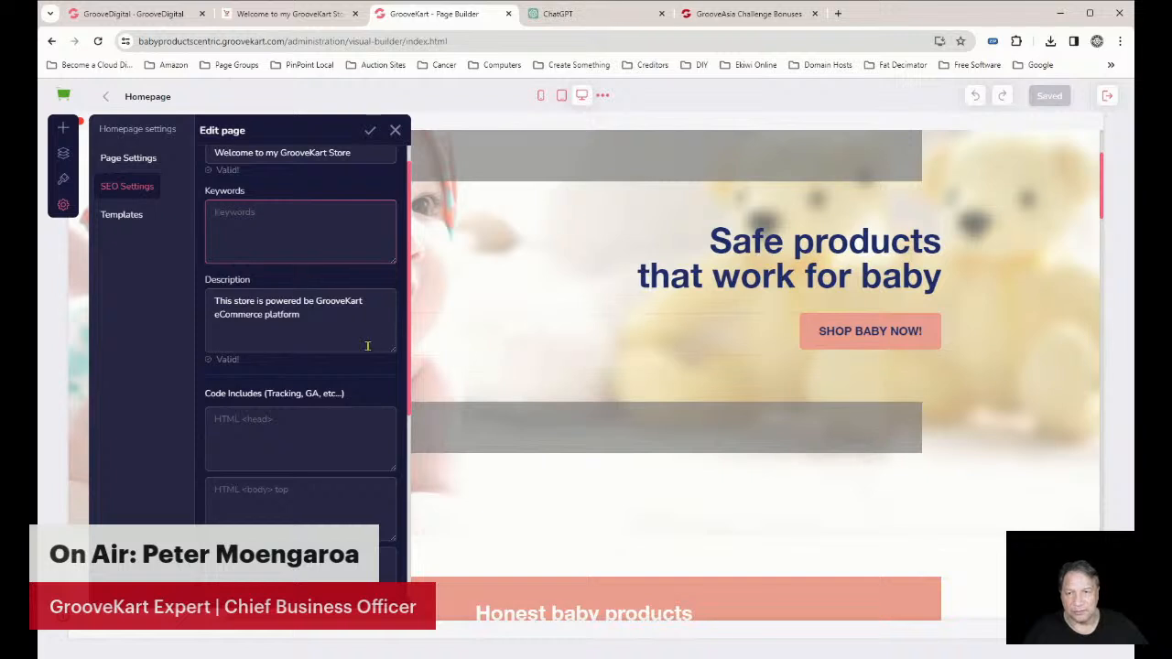
pyautogui.scroll(2, 372, 342)
pyautogui.tripleClick(268, 180)
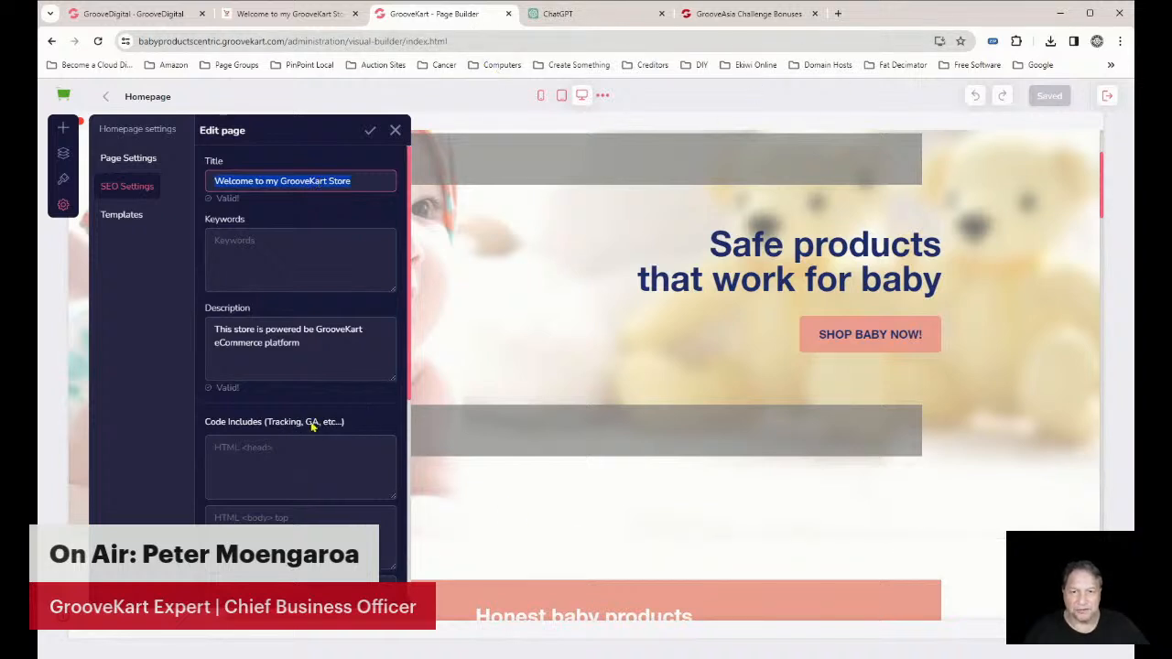
pyautogui.click(394, 131)
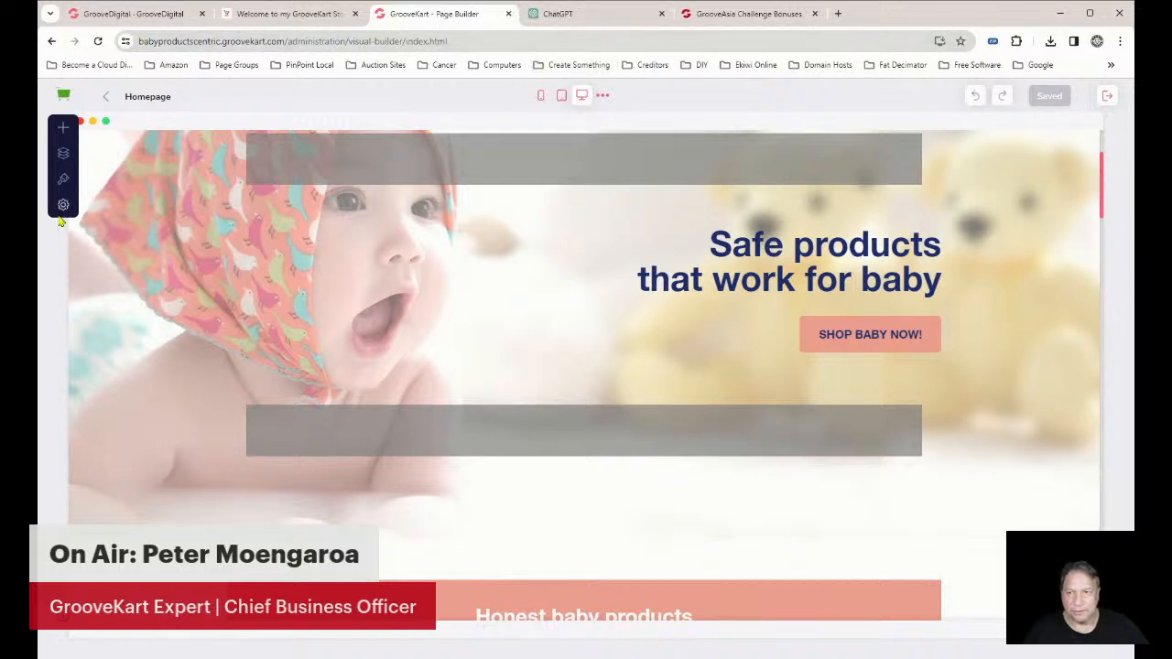
# Copy the live storefront's web address and return to the page builder
pyautogui.click(289, 13)
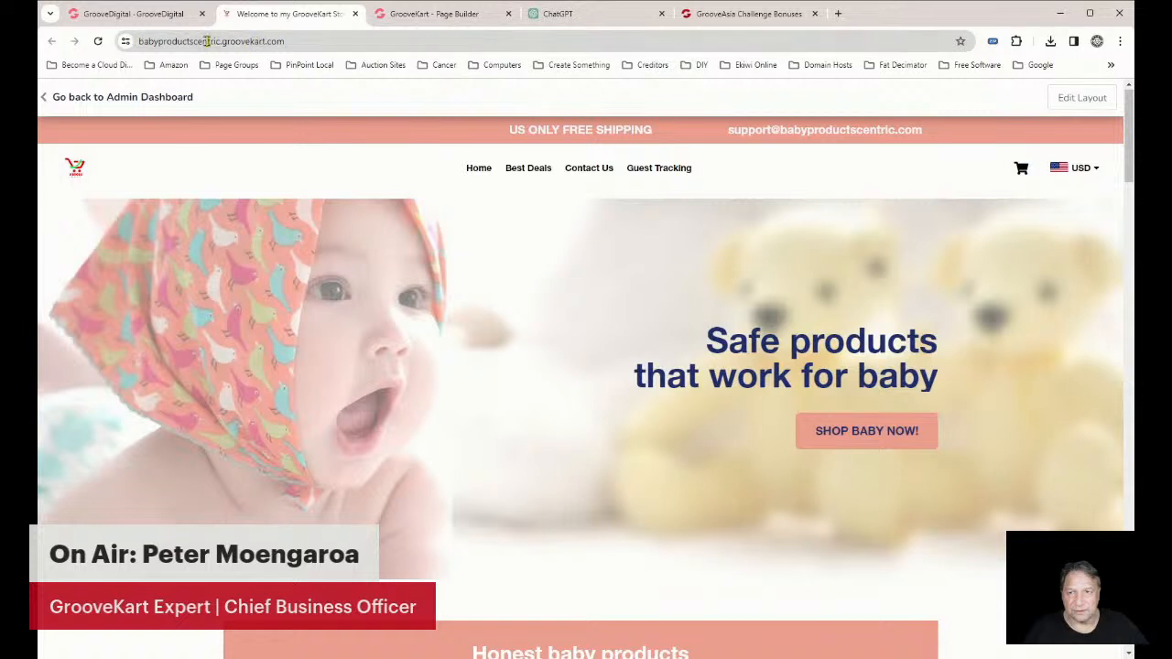
pyautogui.click(197, 41)
pyautogui.hotkey('ctrl', 'c')
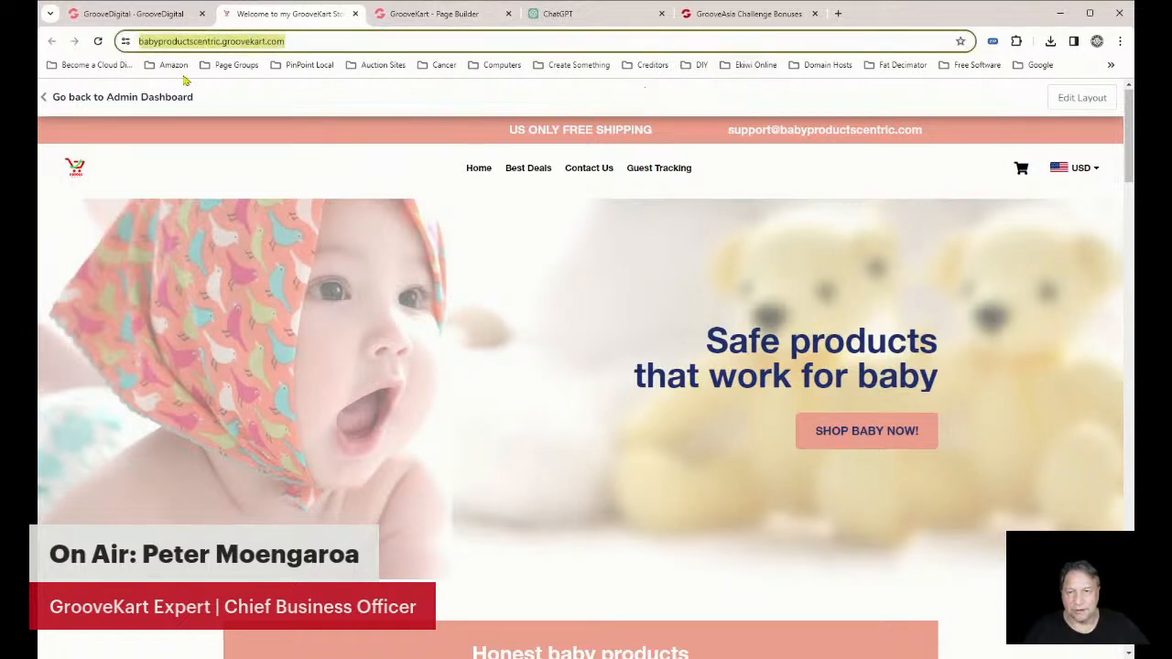
pyautogui.click(437, 14)
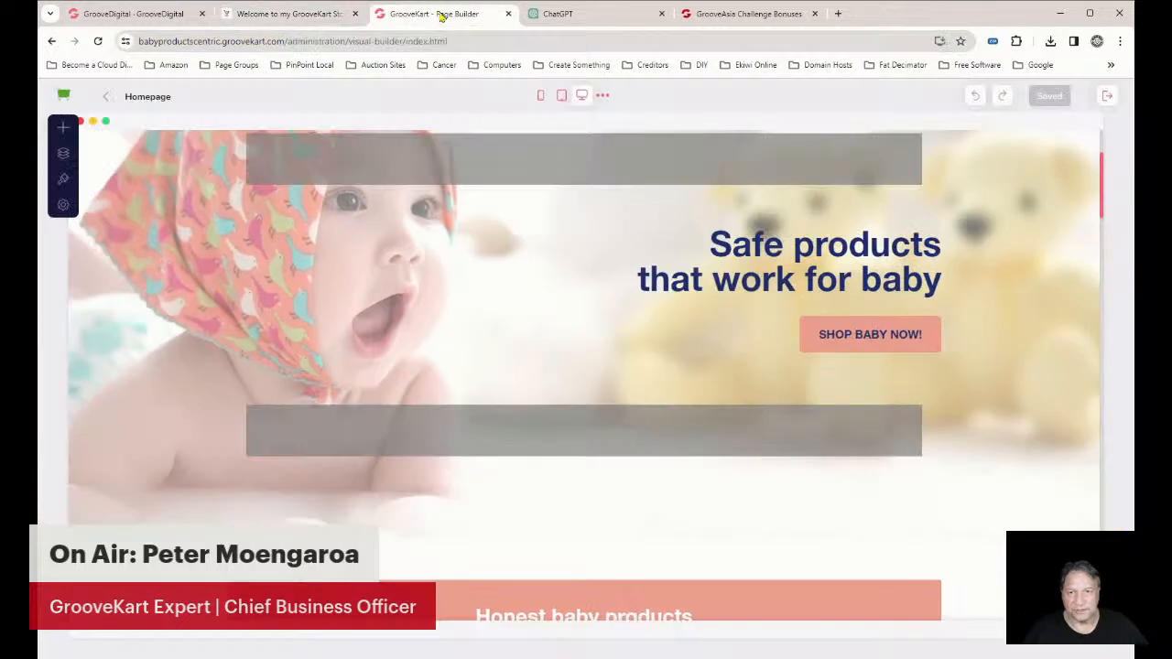
# Switch to ChatGPT and browse the featured and trending public GPTs
pyautogui.click(621, 18)
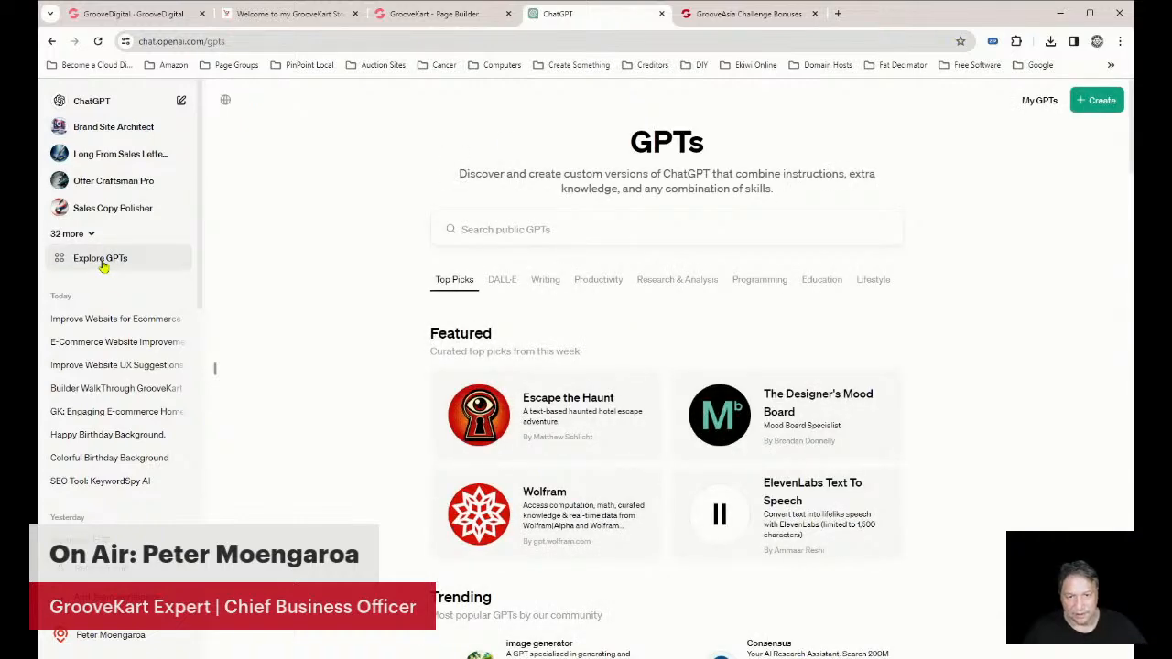
pyautogui.scroll(-2, 644, 397)
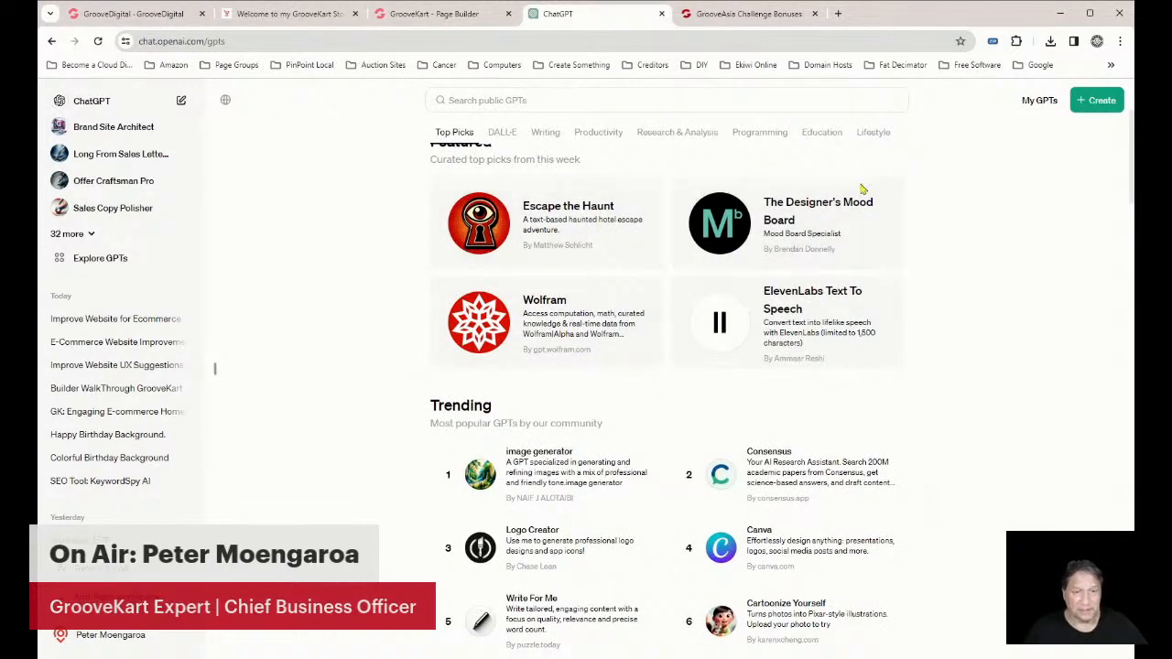
pyautogui.scroll(-2, 969, 362)
pyautogui.scroll(-2, 967, 362)
pyautogui.scroll(-2, 696, 412)
pyautogui.scroll(-3, 713, 460)
pyautogui.scroll(10, 777, 411)
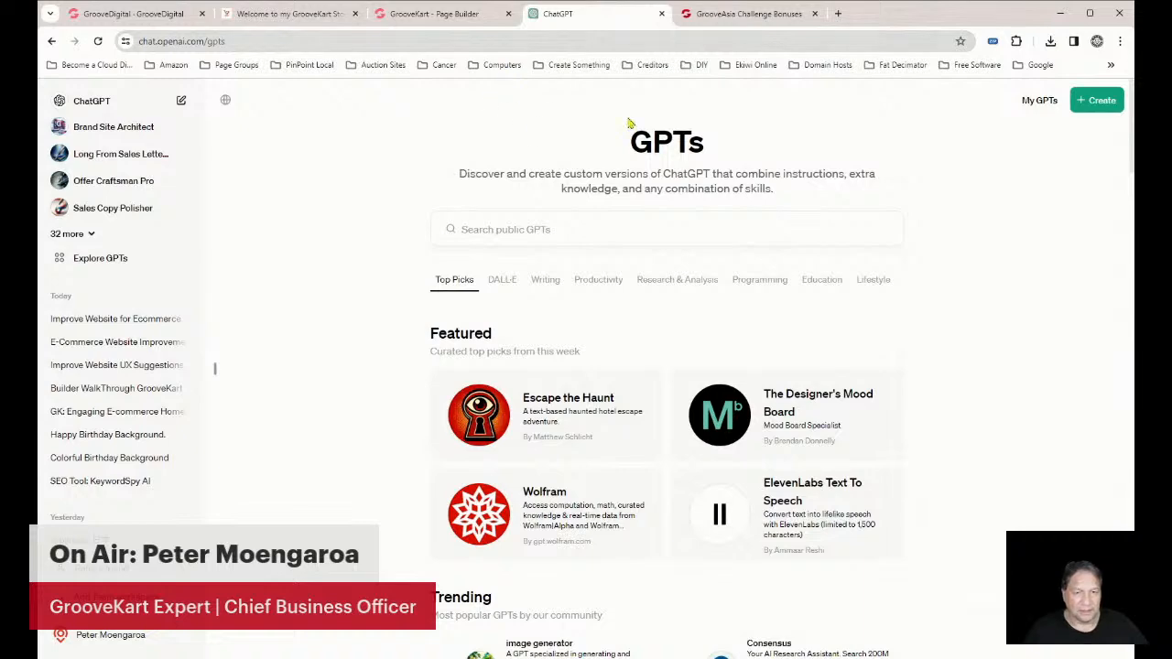
# Open the Store Setup Guide from the list of own GPTs and start its On-Page SEO Content prompt
pyautogui.click(1041, 104)
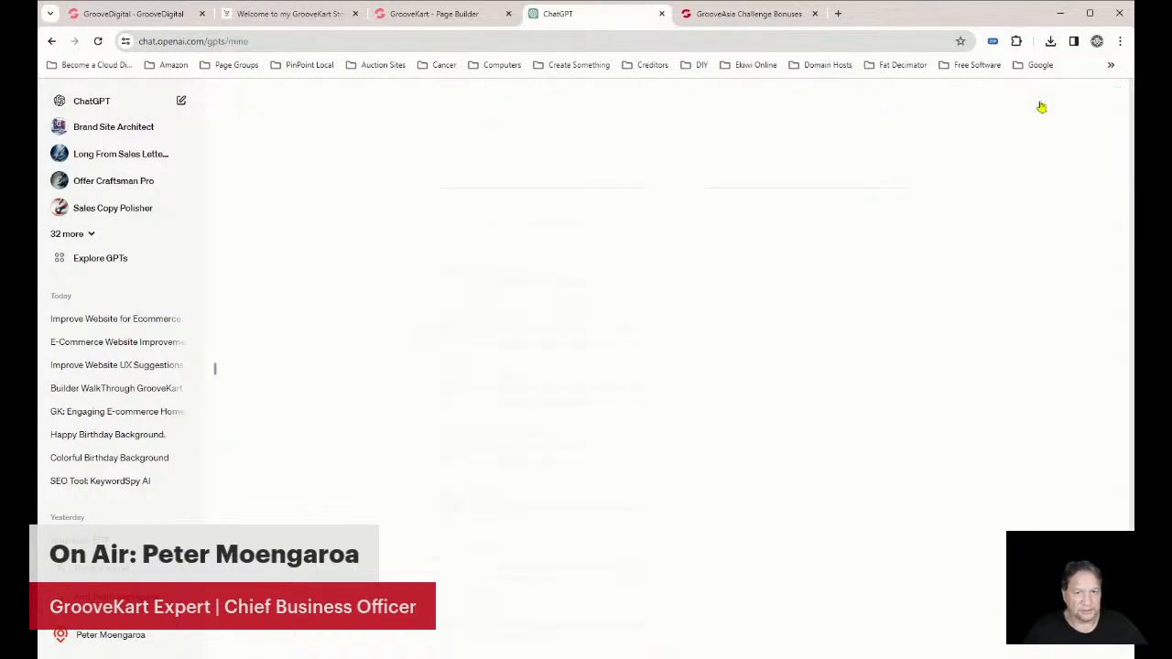
pyautogui.scroll(-1, 604, 298)
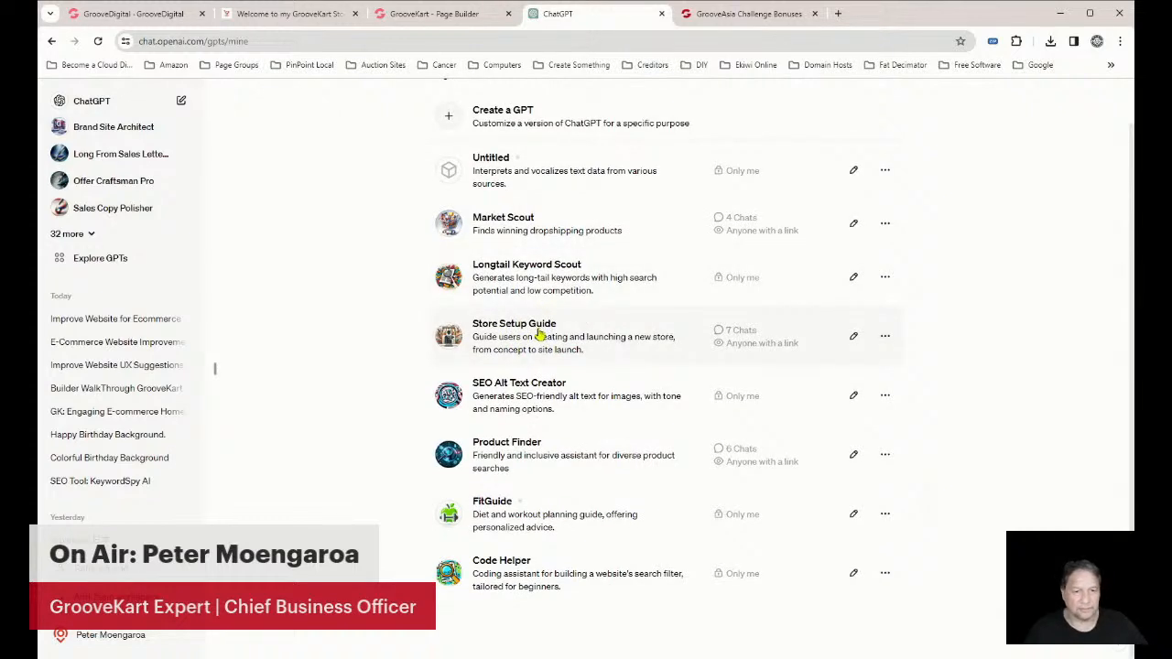
pyautogui.click(540, 336)
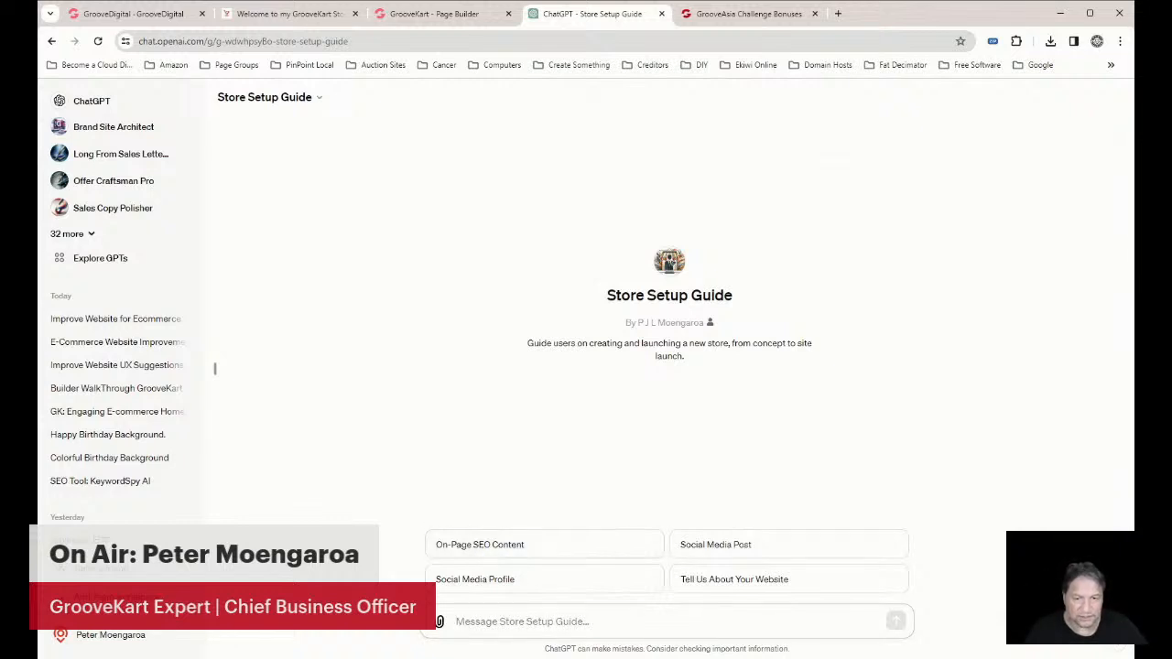
pyautogui.click(513, 544)
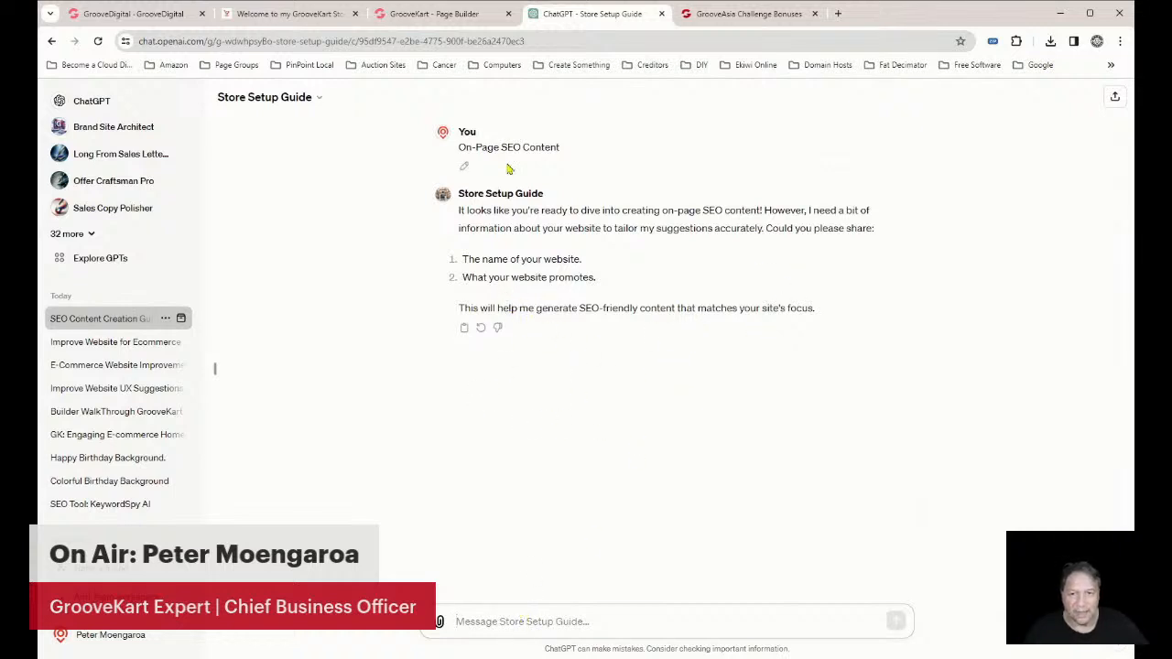
pyautogui.click(493, 620)
pyautogui.write('P')
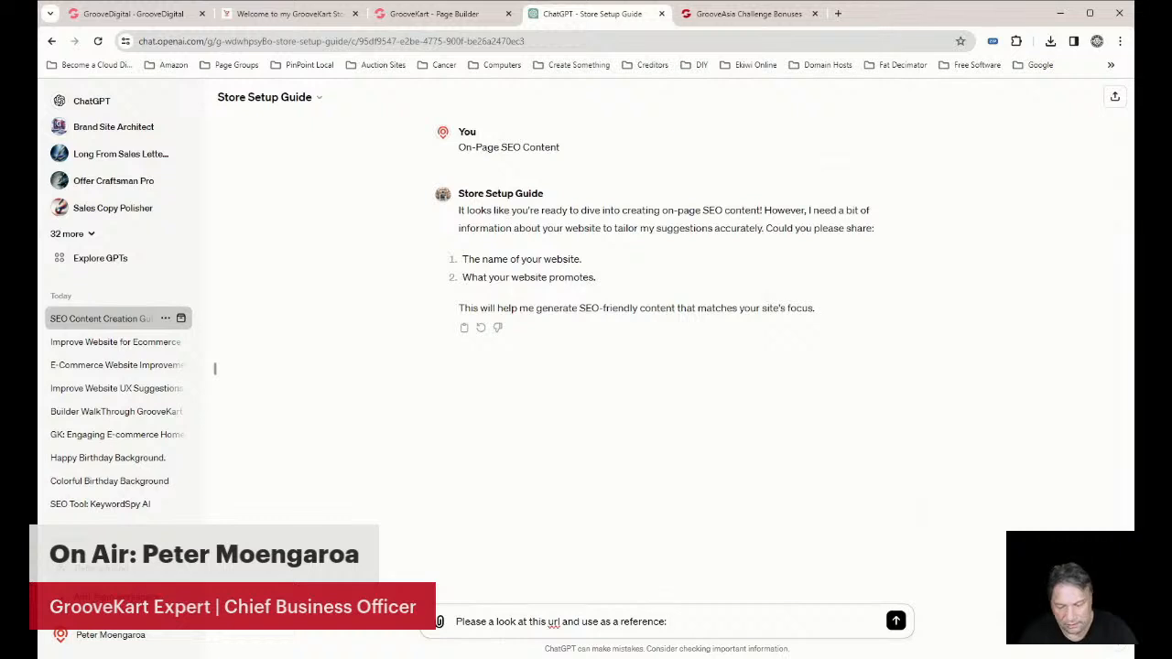
pyautogui.hotkey('ctrl', 'v')
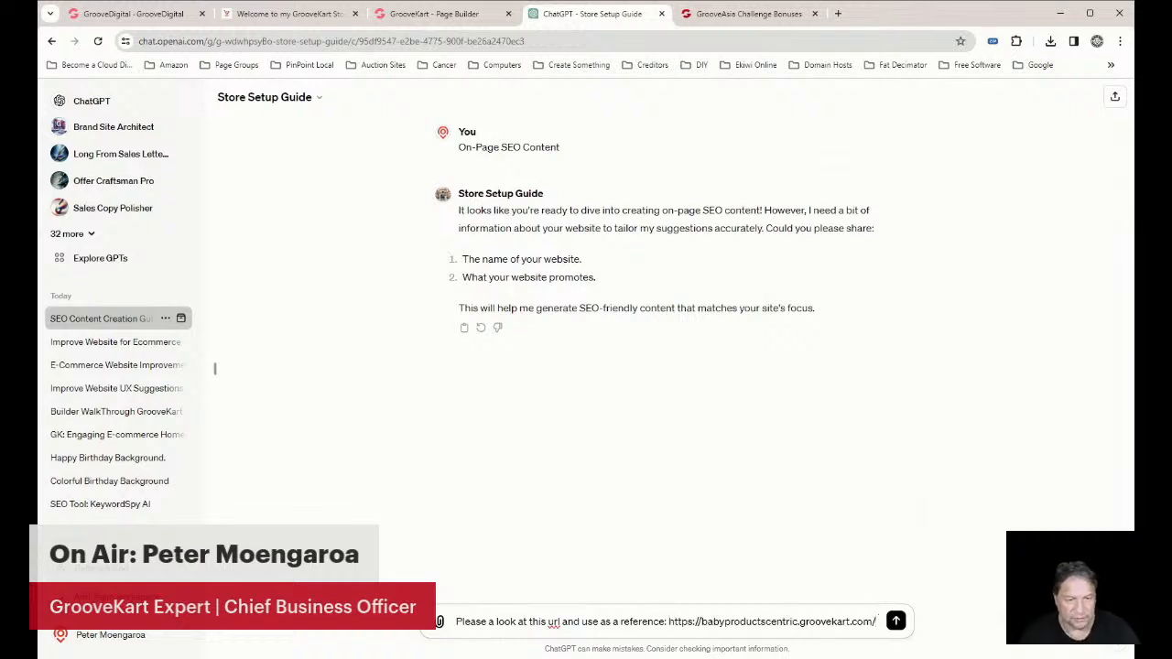
pyautogui.click(897, 621)
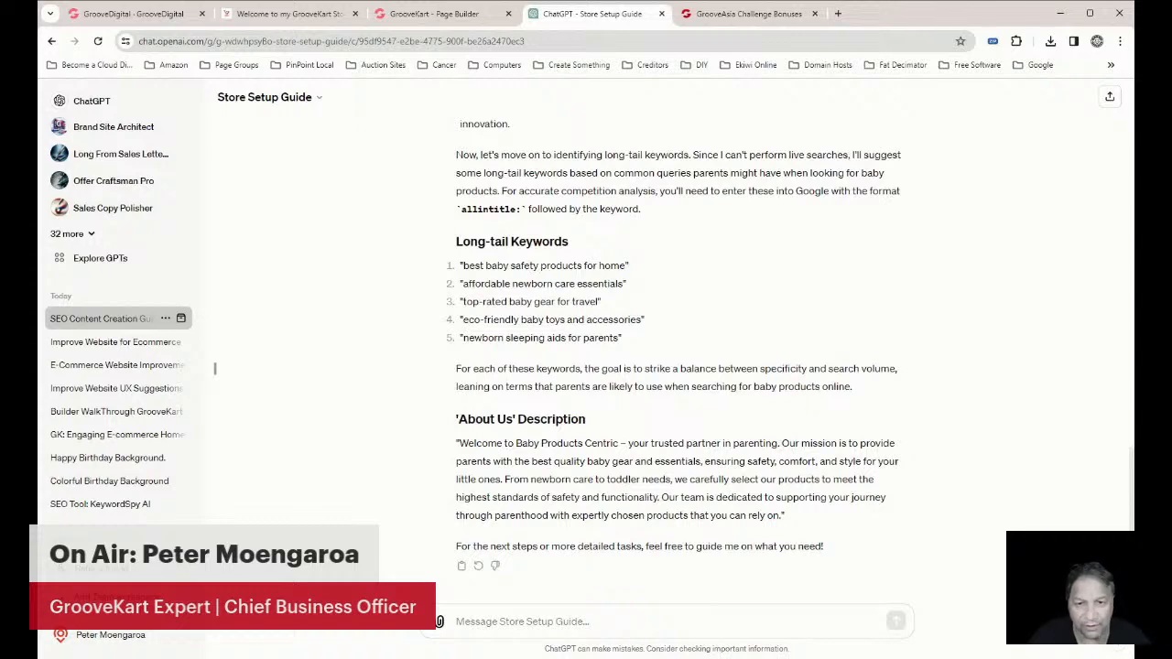
# Review the generated SEO content, from the long-tail keywords back through the Open Graph and meta suggestions to the page titles
pyautogui.scroll(3, 619, 367)
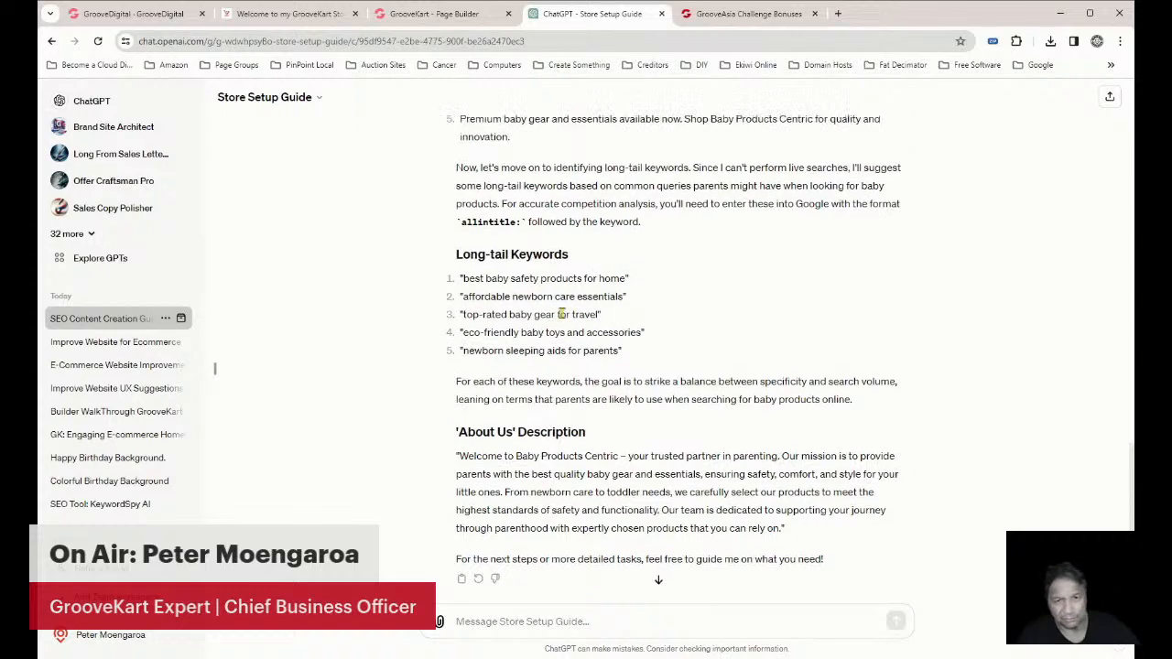
pyautogui.scroll(6, 619, 367)
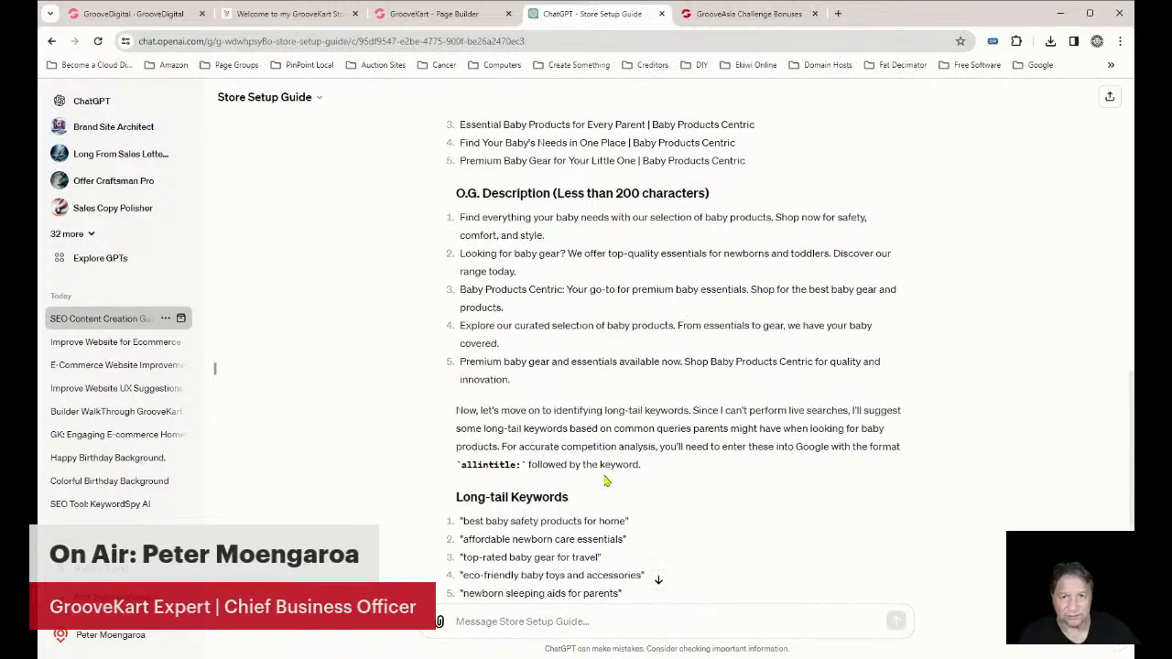
pyautogui.scroll(5, 597, 466)
pyautogui.scroll(-6, 596, 465)
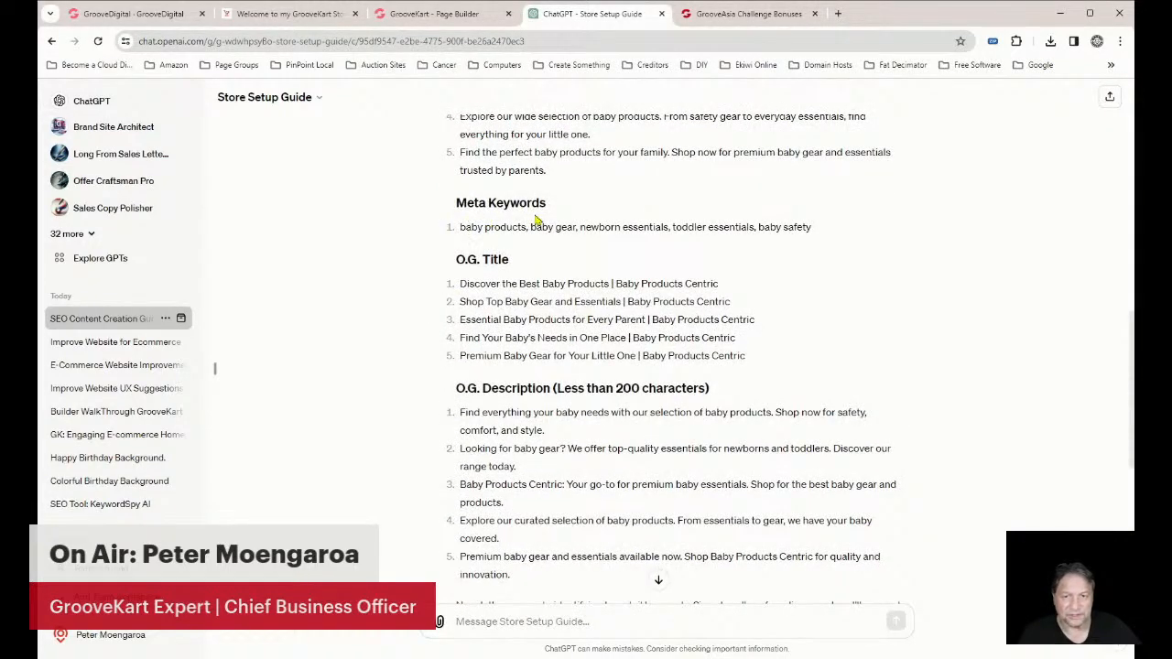
pyautogui.scroll(1, 584, 423)
pyautogui.scroll(9, 584, 424)
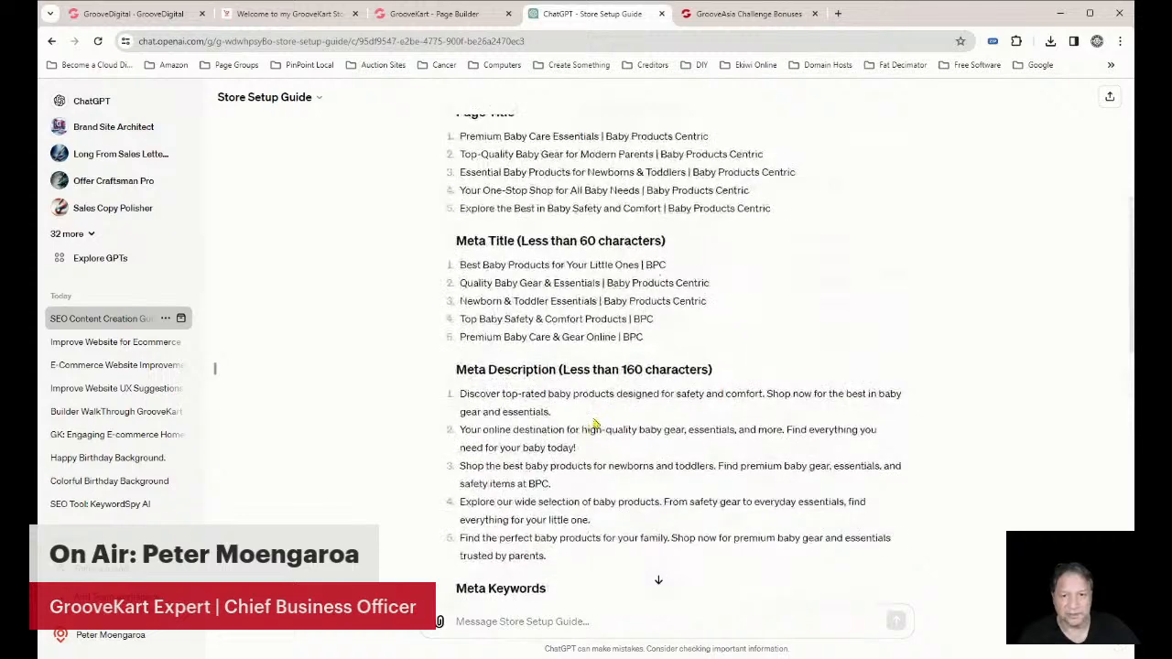
pyautogui.scroll(1, 578, 290)
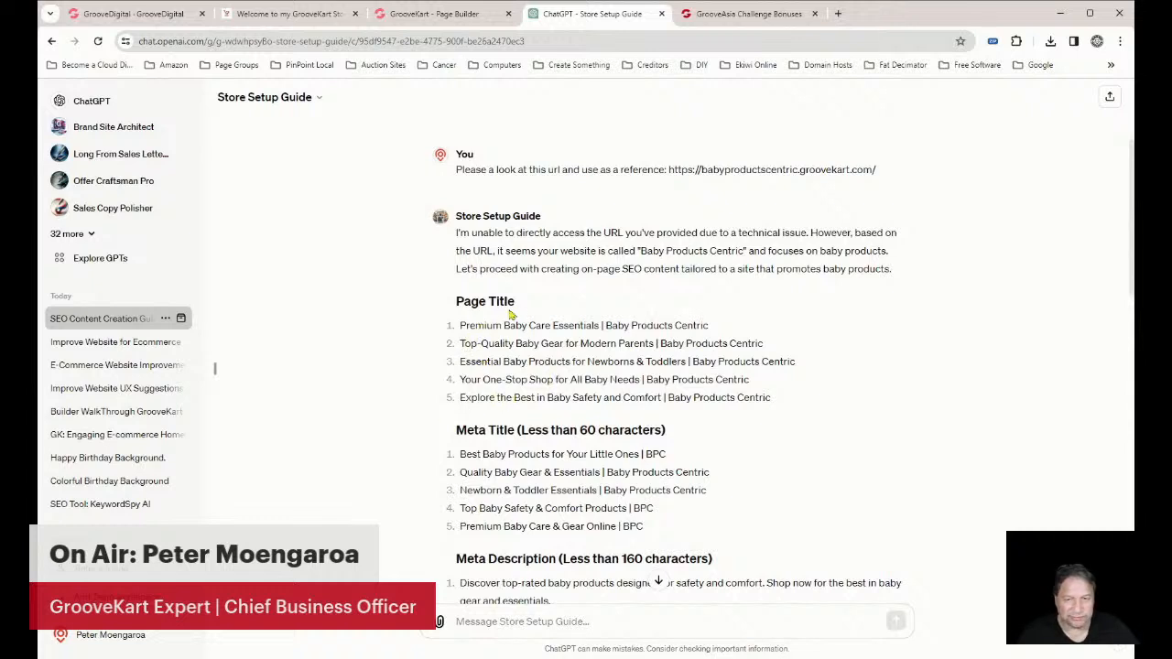
# Copy the page title suggestion "Essential Baby Products for Newborns & Toddlers | Baby Products Centric" from the Store Setup Guide's answer
pyautogui.moveTo(461, 341); pyautogui.dragTo(697, 348)
pyautogui.click(645, 363)
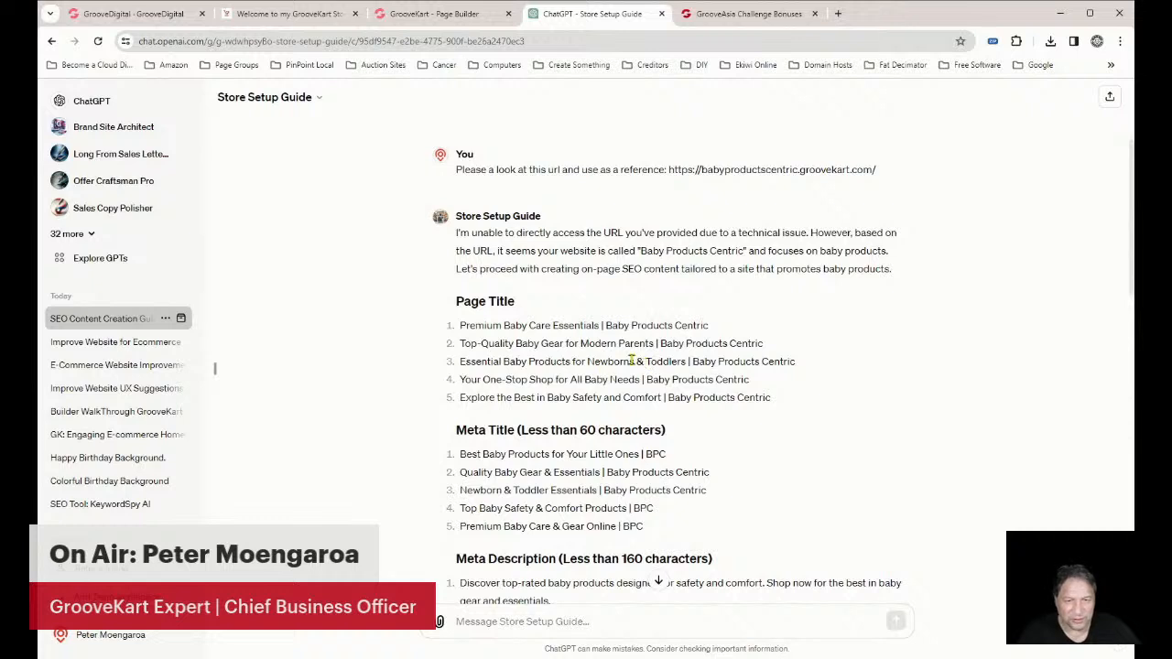
pyautogui.moveTo(462, 362); pyautogui.dragTo(794, 362)
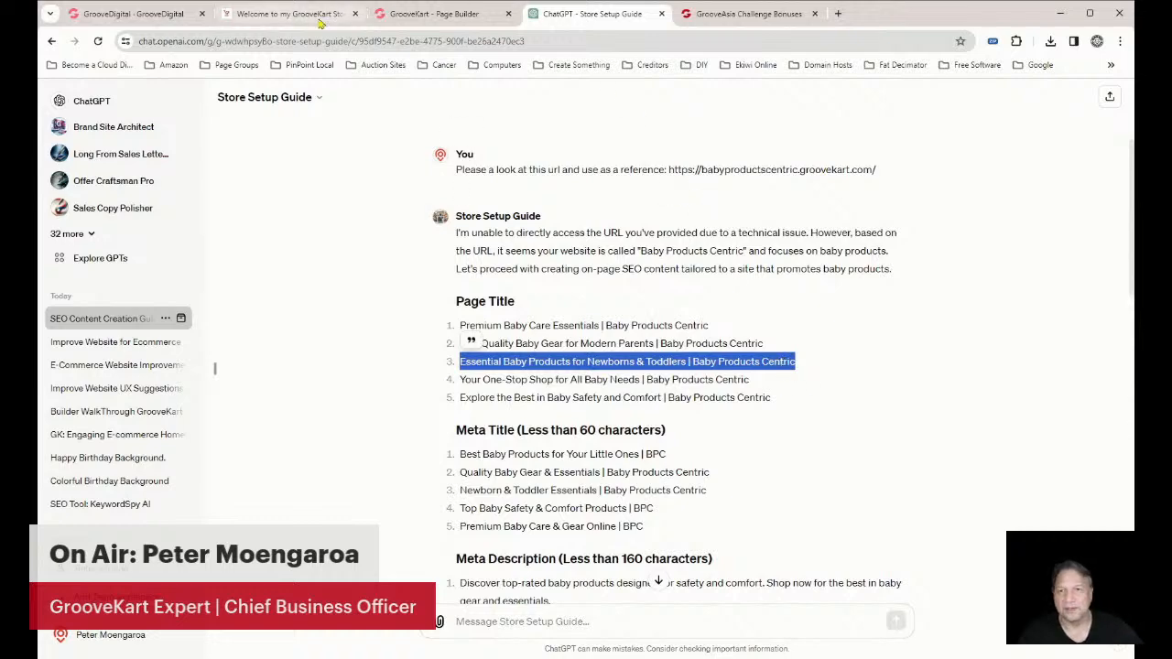
# Switch to the GrooveKart page builder and replace the homepage's SEO title with "Essential Baby Products for Newborns & Toddlers | Baby Products Centric"
pyautogui.click(415, 16)
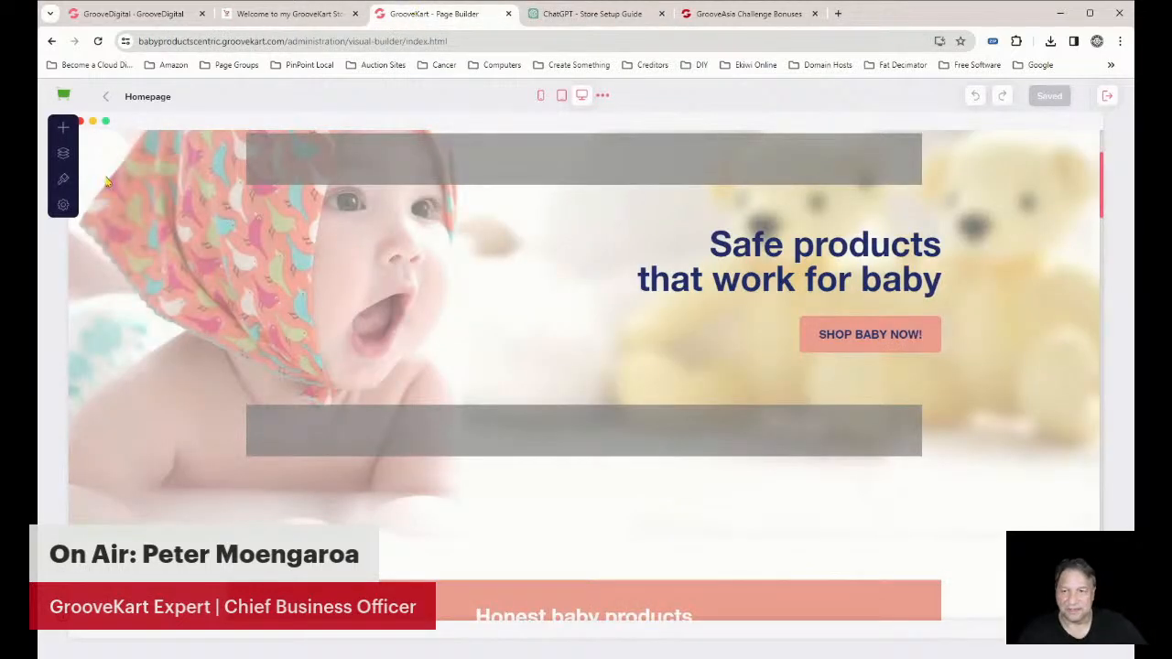
pyautogui.click(65, 207)
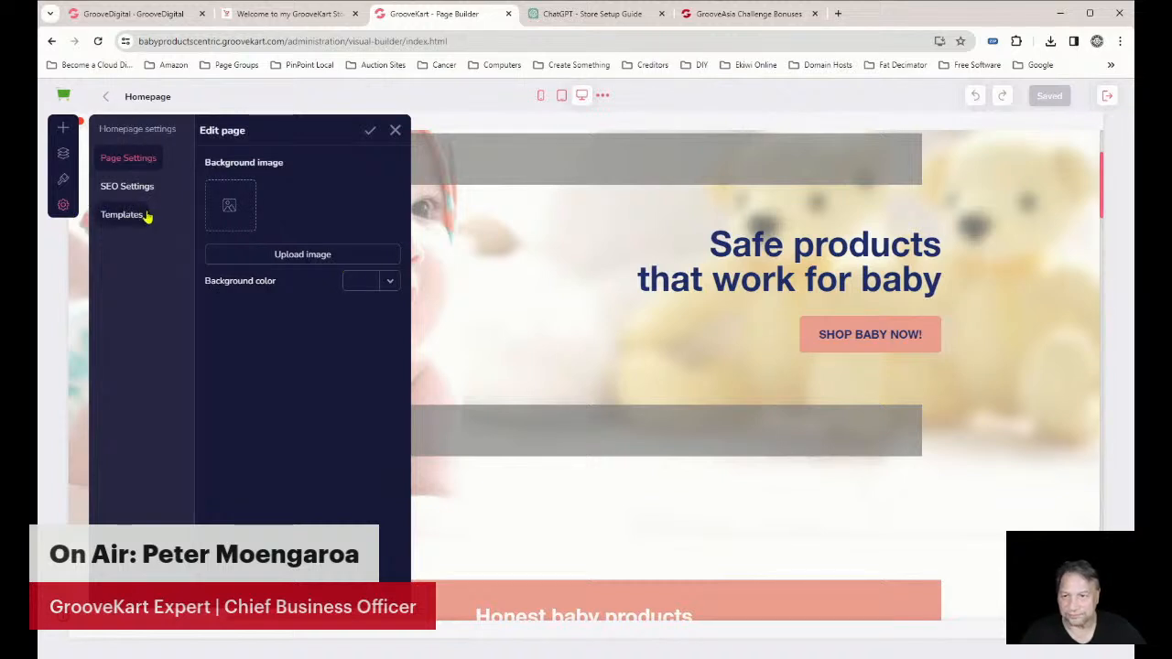
pyautogui.click(120, 190)
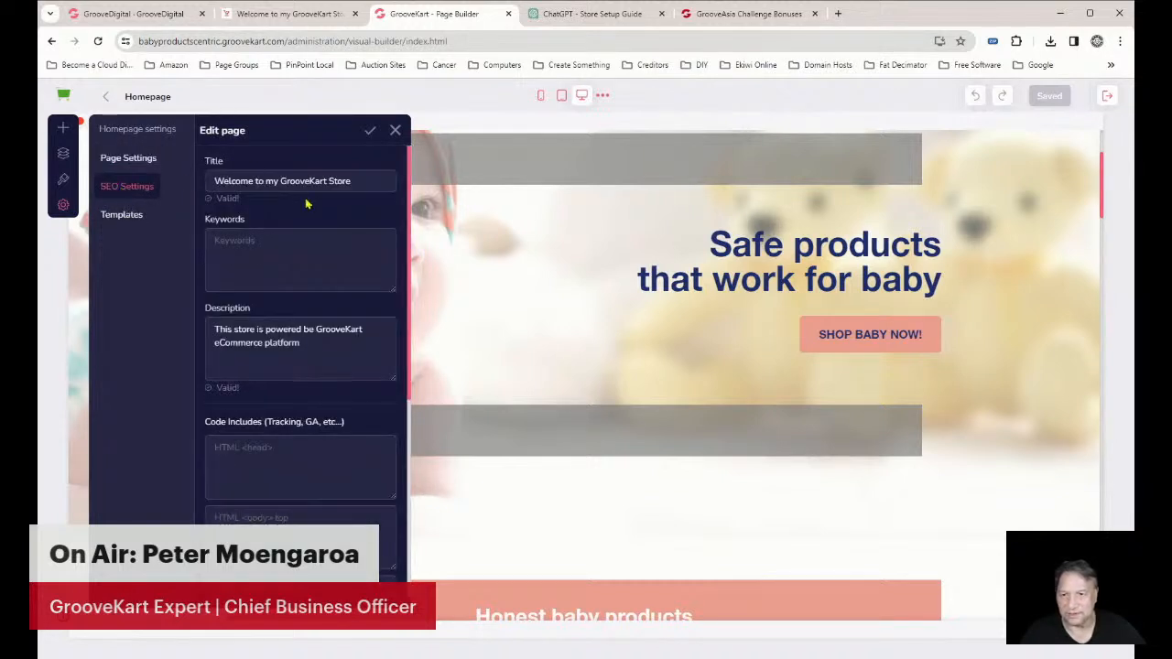
pyautogui.tripleClick(252, 183)
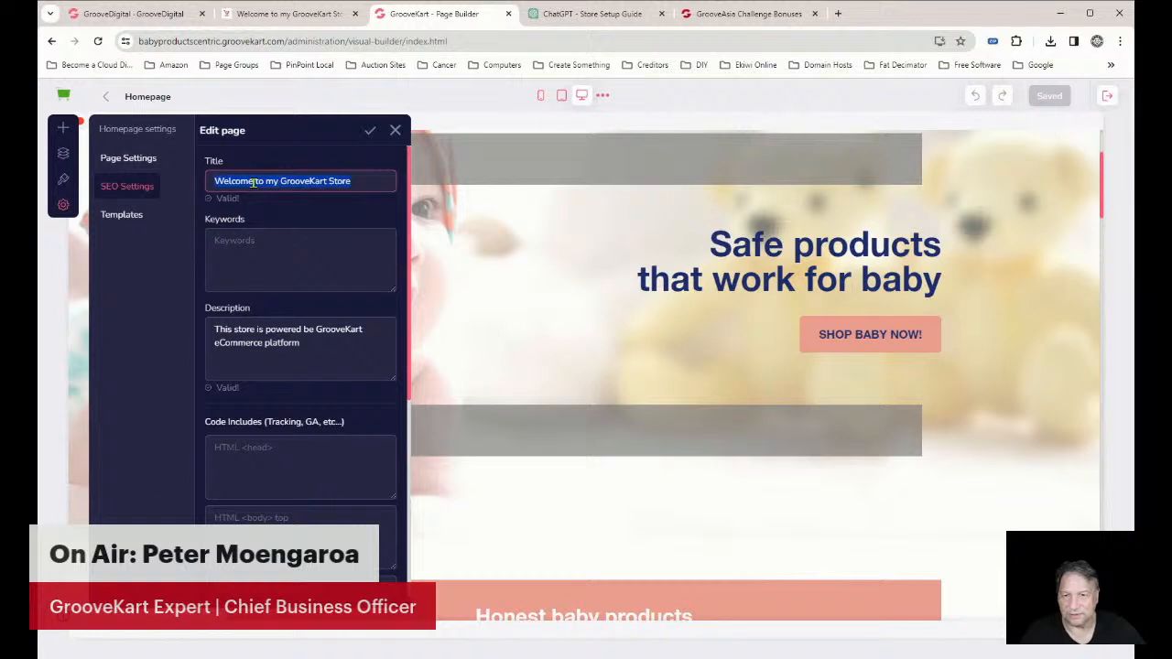
pyautogui.hotkey('ctrl', 'v')
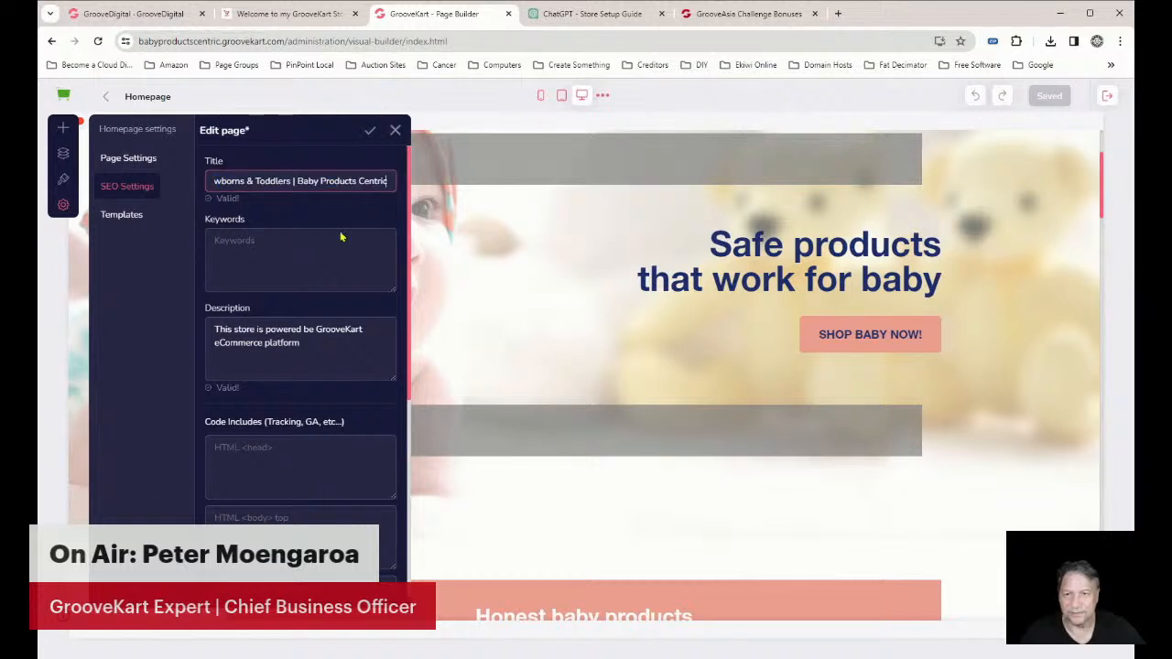
# Return to ChatGPT and copy the meta keywords "baby products, baby gear, newborn essentials, toddler essentials, baby safety"
pyautogui.click(286, 268)
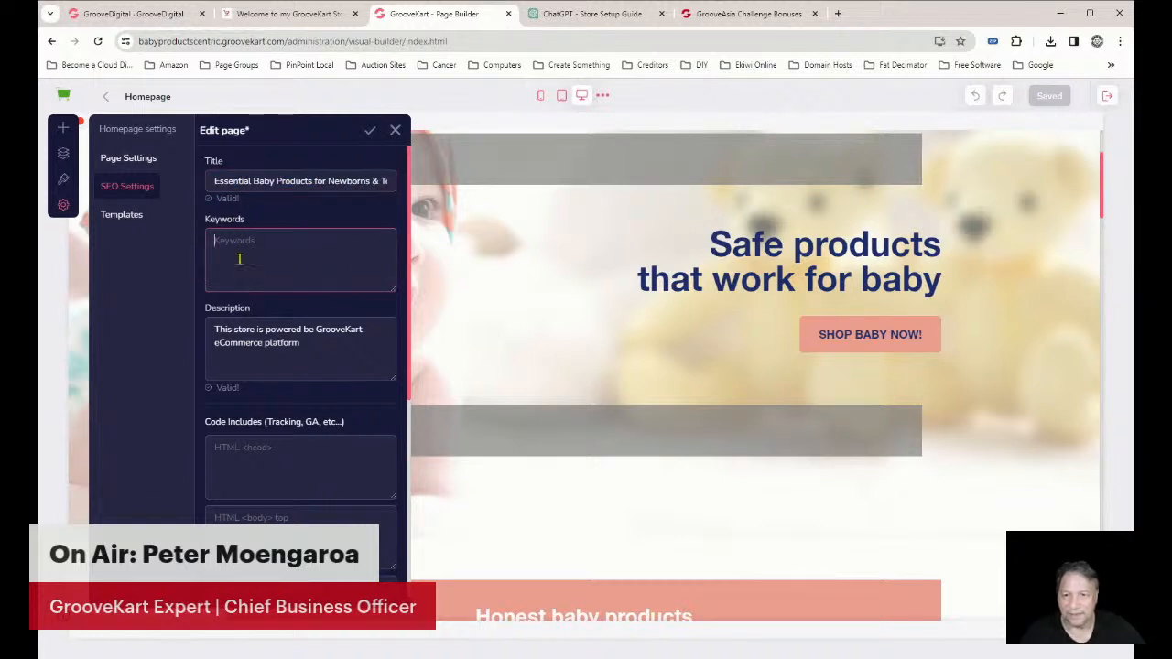
pyautogui.click(590, 13)
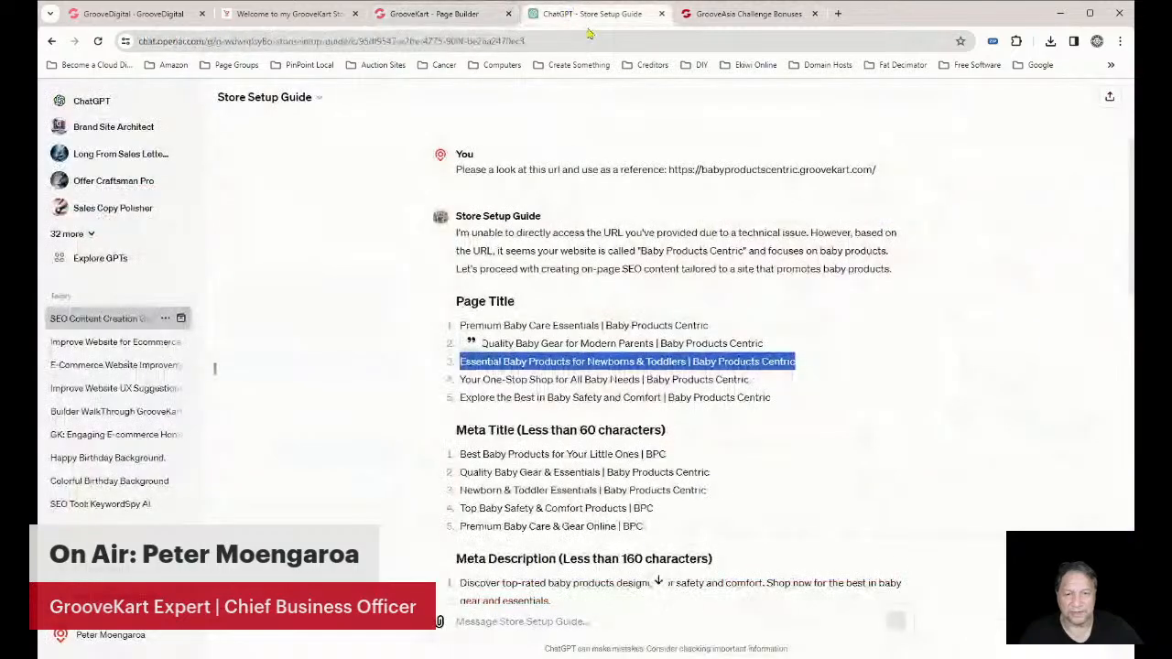
pyautogui.click(672, 346)
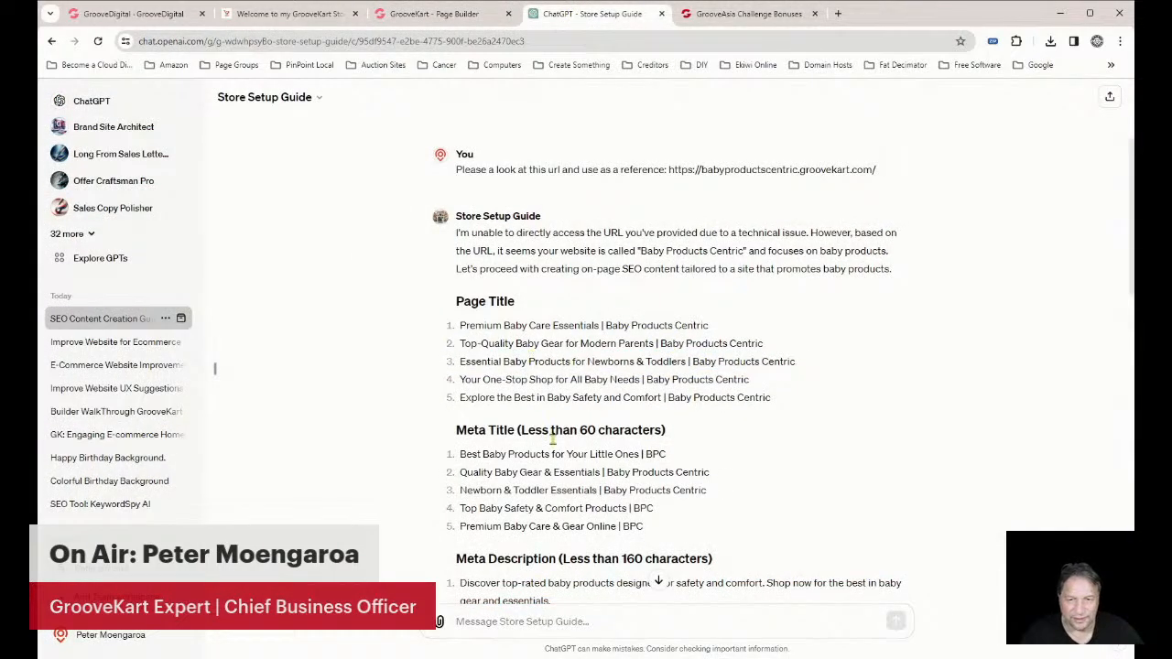
pyautogui.scroll(-1, 568, 468)
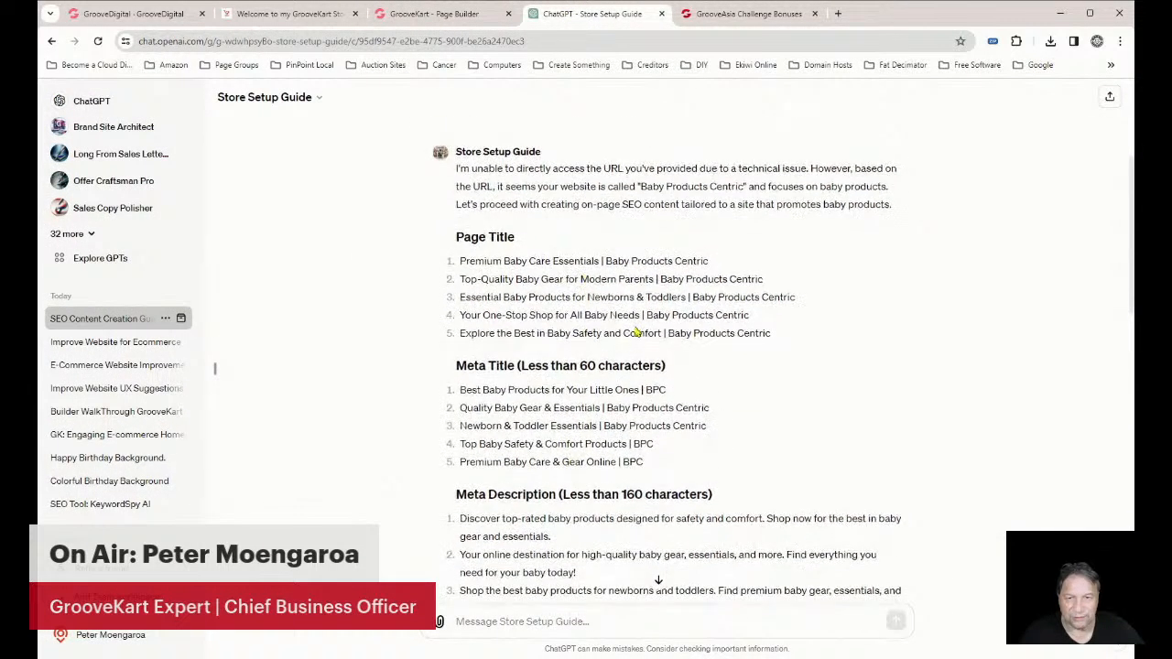
pyautogui.scroll(-3, 609, 366)
pyautogui.scroll(-2, 612, 366)
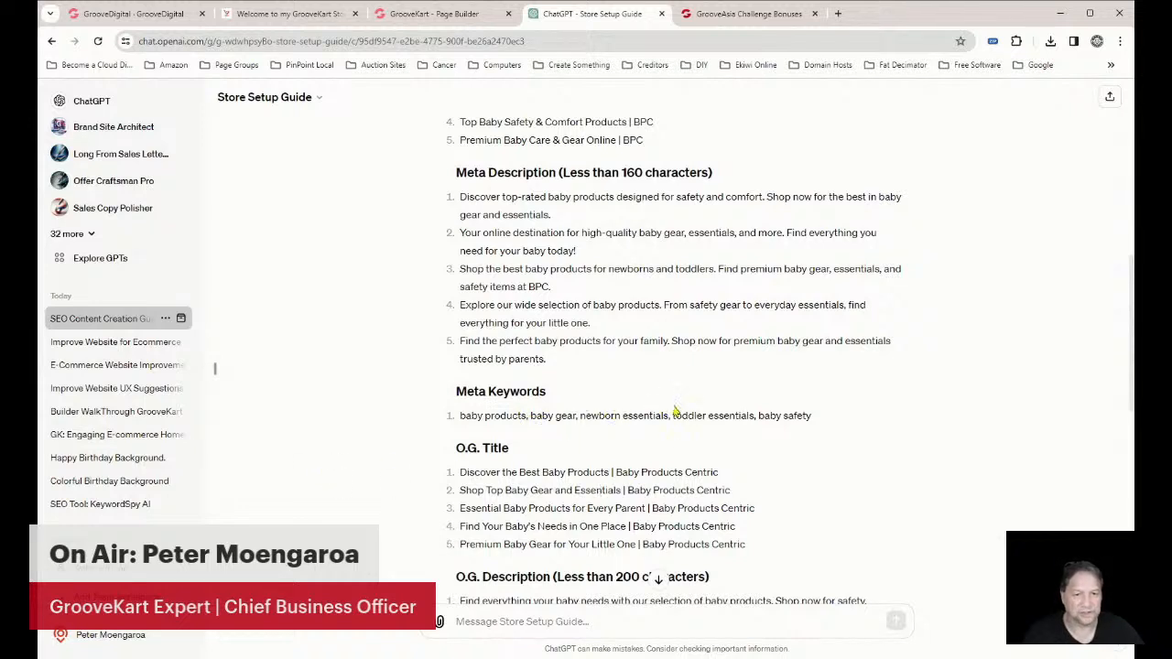
pyautogui.tripleClick(478, 417)
pyautogui.hotkey('ctrl', 'c')
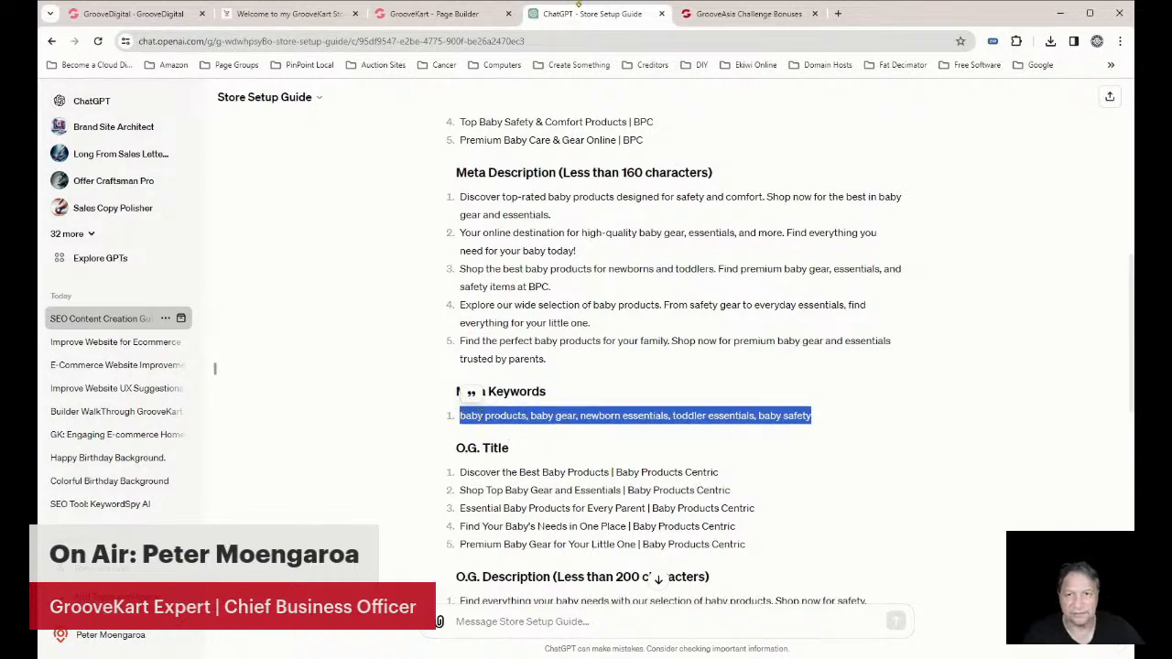
# Fill the homepage's SEO keywords in GrooveKart with "baby products, baby gear, newborn essentials, toddler essentials, baby safety"
pyautogui.click(423, 17)
pyautogui.click(265, 273)
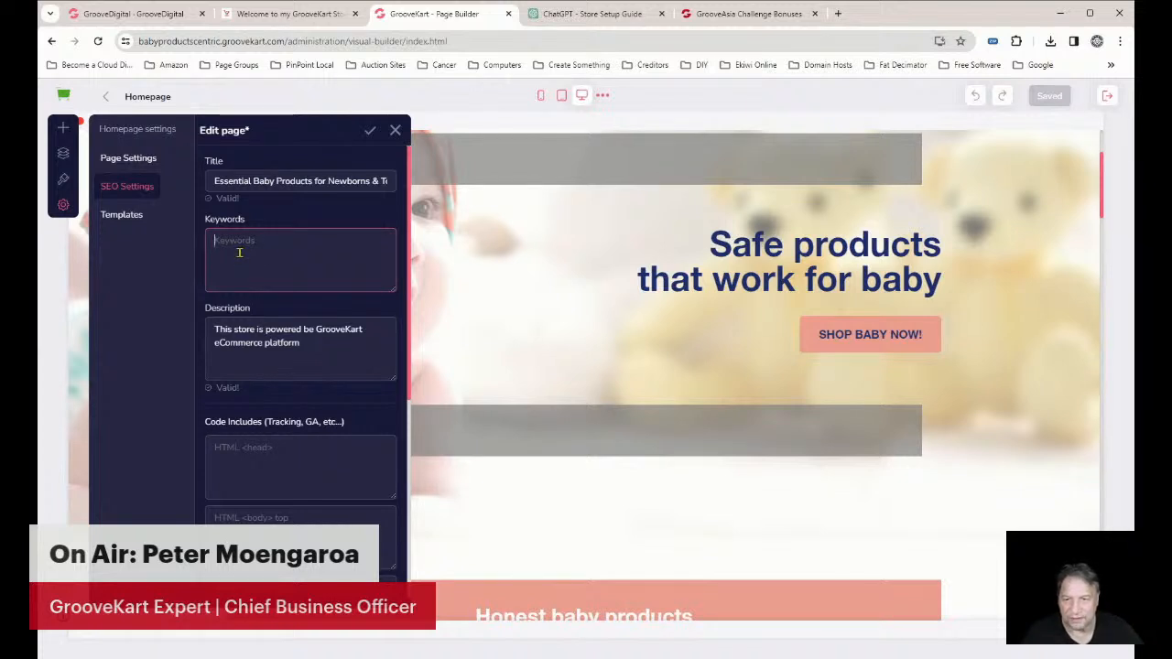
pyautogui.hotkey('ctrl', 'v')
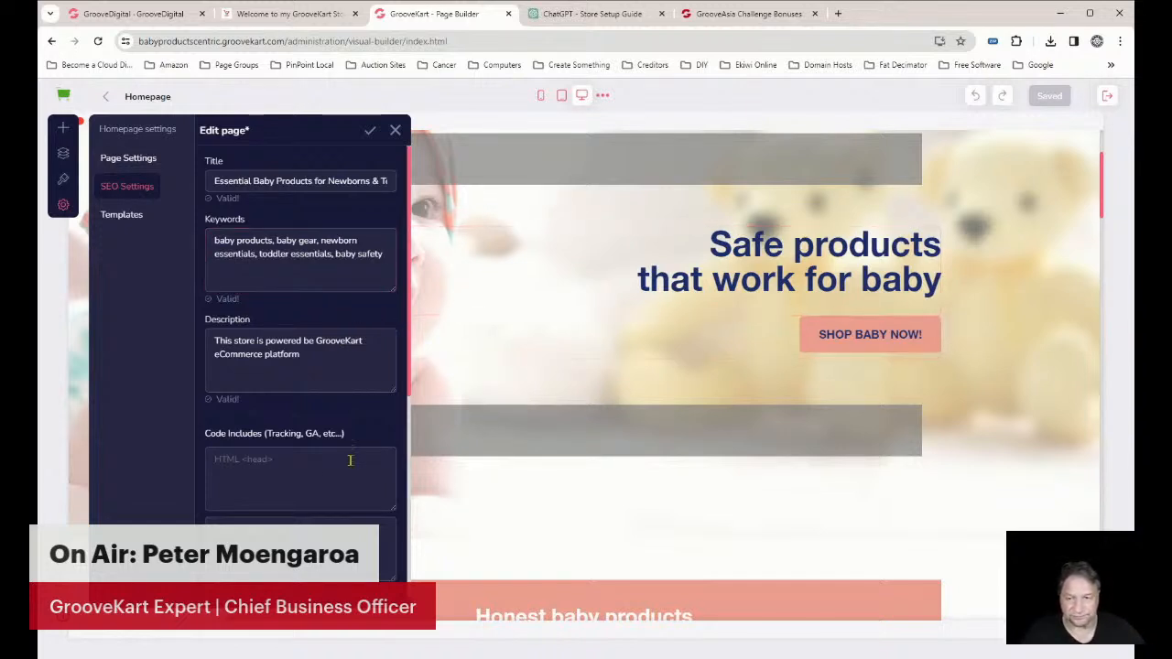
# Find the homepage's Open Graph settings, then copy ChatGPT's O.G. title suggestion "Essential Baby Products for Every Parent | Baby Products Centric"
pyautogui.scroll(-3, 245, 397)
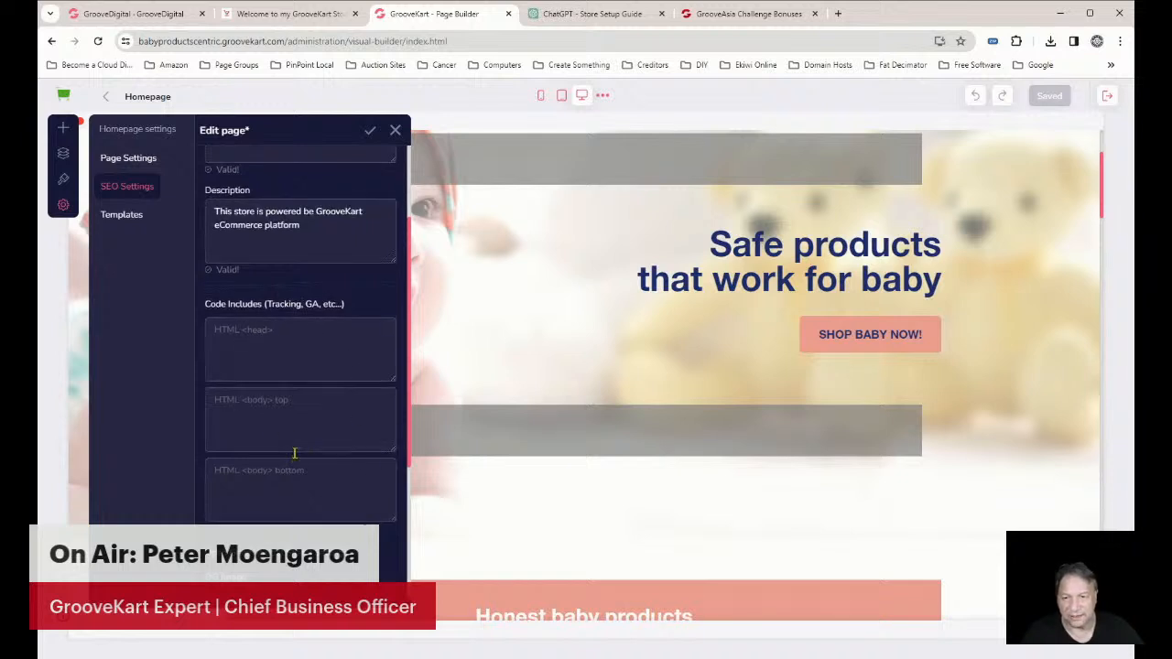
pyautogui.scroll(-3, 296, 450)
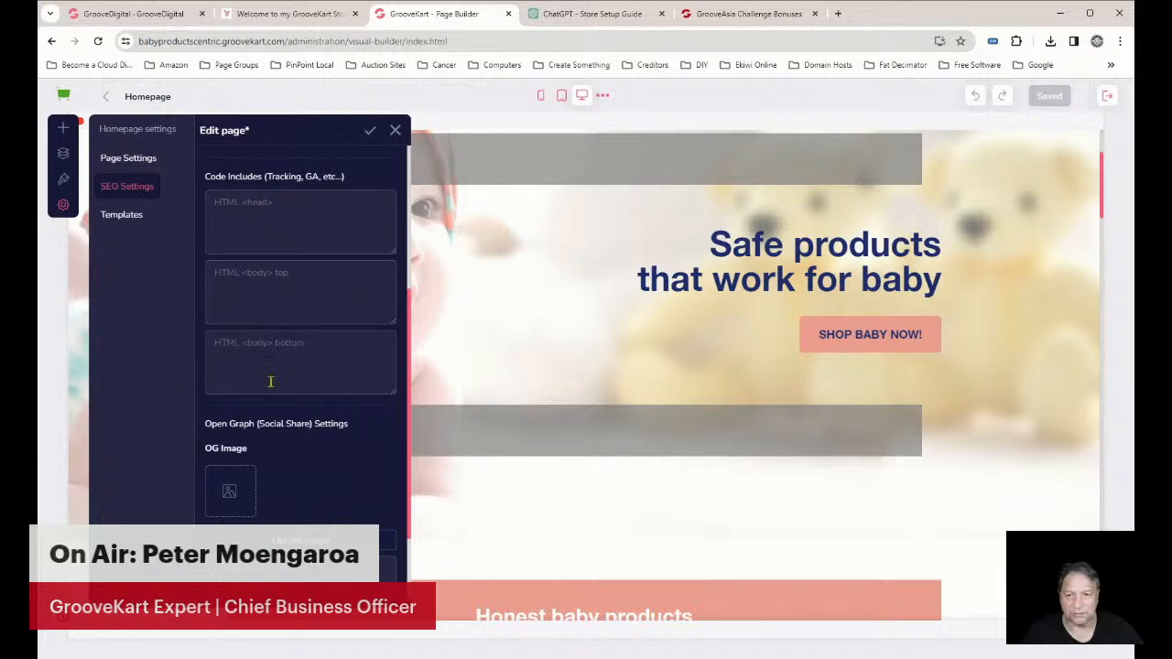
pyautogui.scroll(-2, 353, 430)
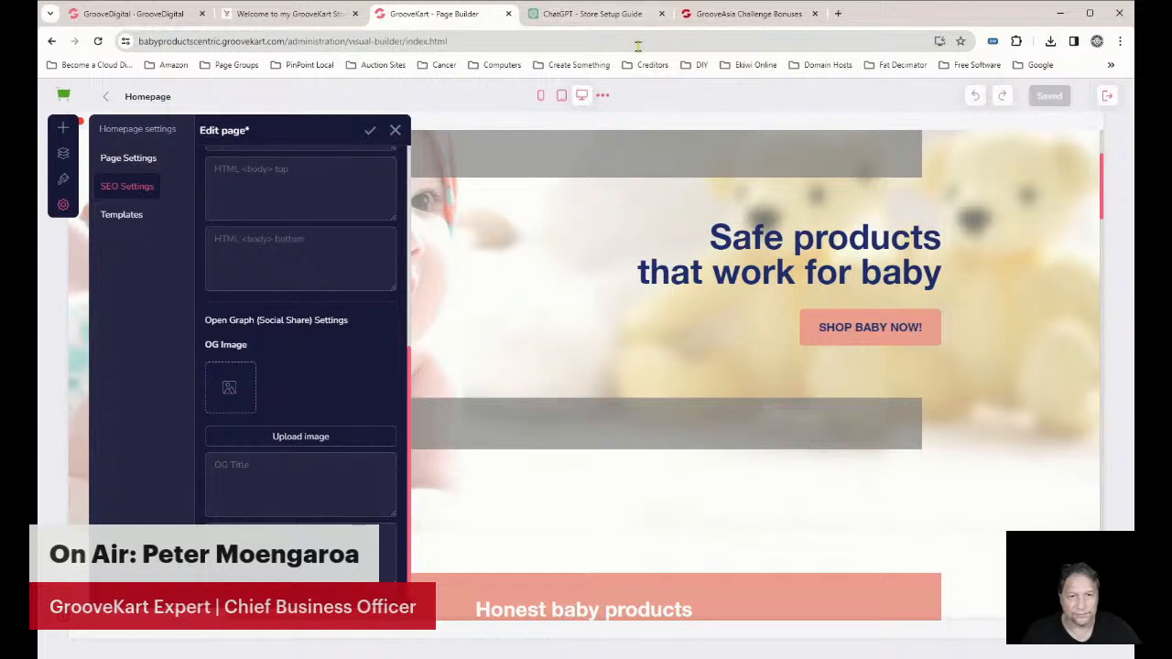
pyautogui.click(618, 14)
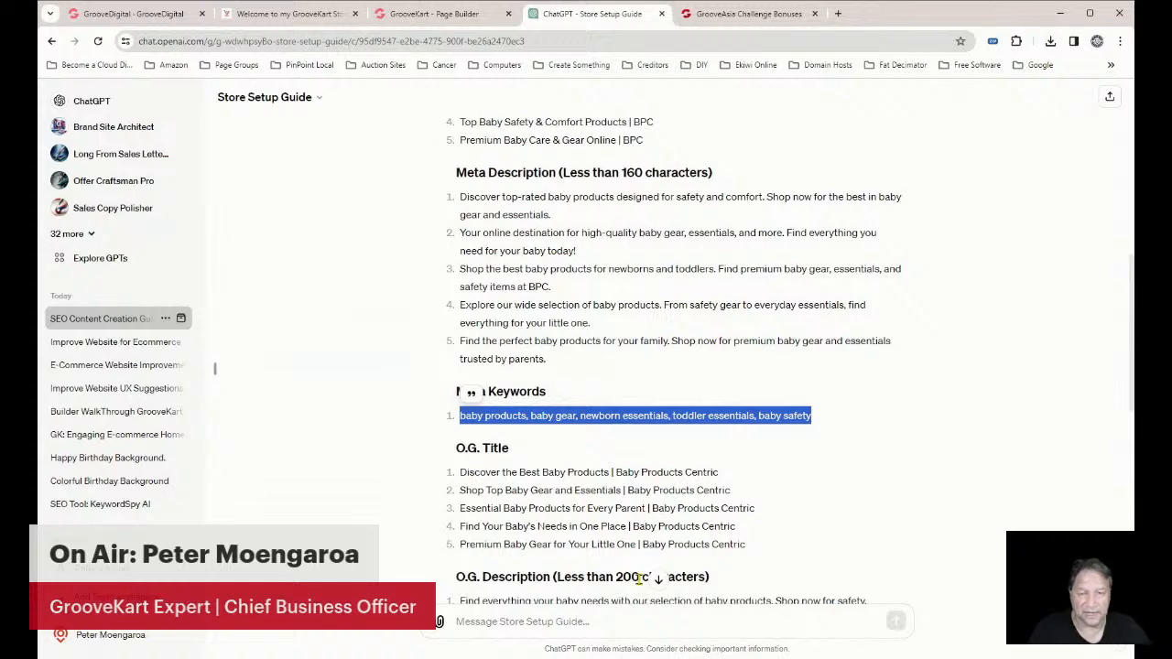
pyautogui.scroll(-1, 641, 577)
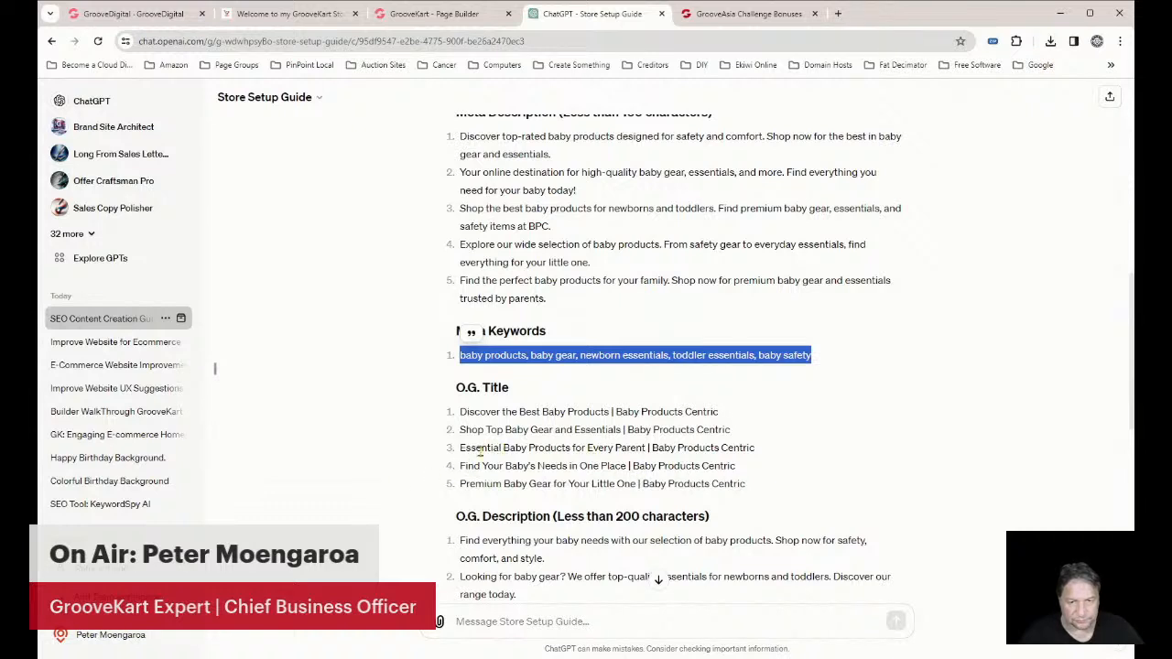
pyautogui.moveTo(460, 447); pyautogui.dragTo(749, 447)
pyautogui.hotkey('ctrl', 'c')
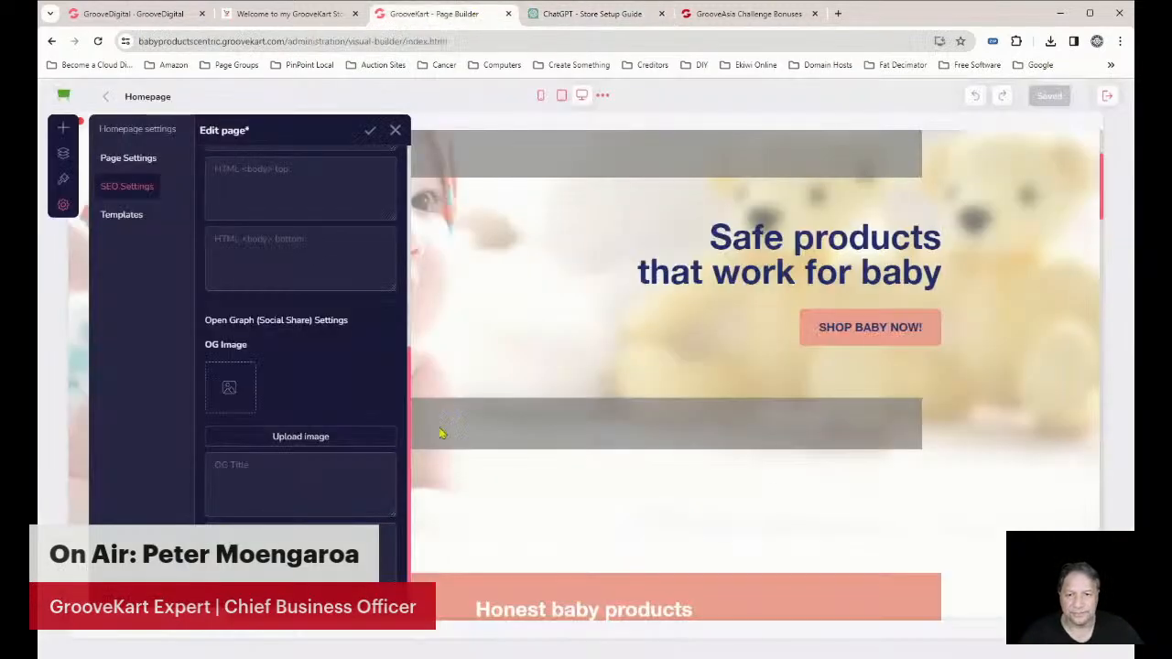
# Enter "Essential Baby Products for Every Parent | Baby Products Centric" as the homepage's OG title in GrooveKart
pyautogui.click(430, 13)
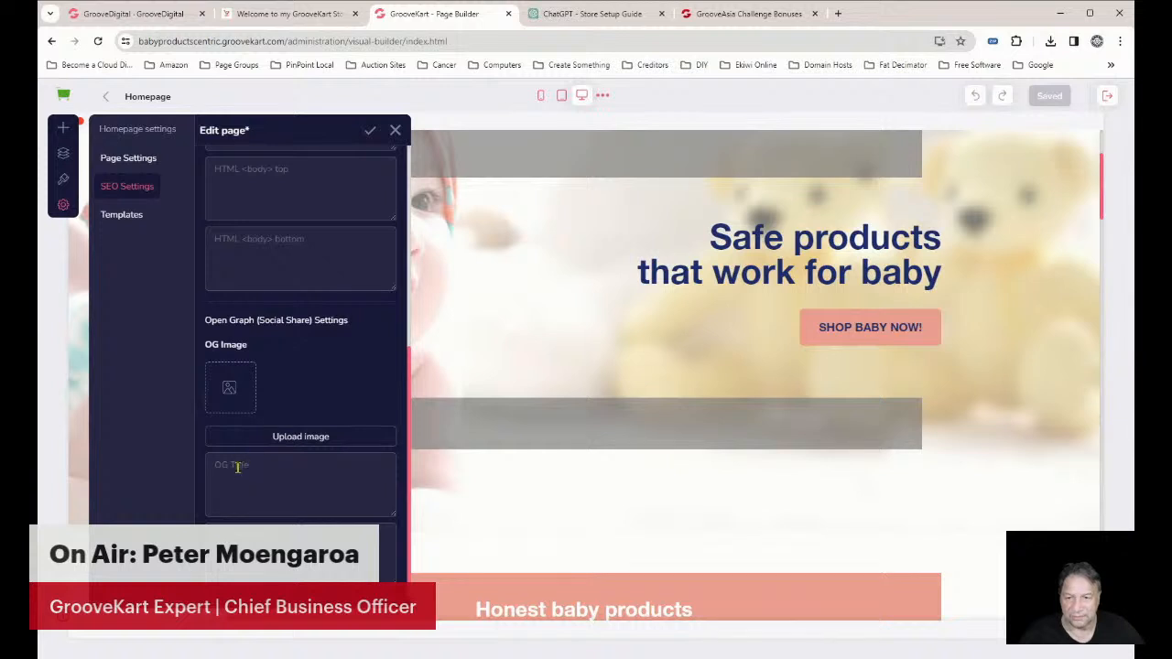
pyautogui.click(234, 473)
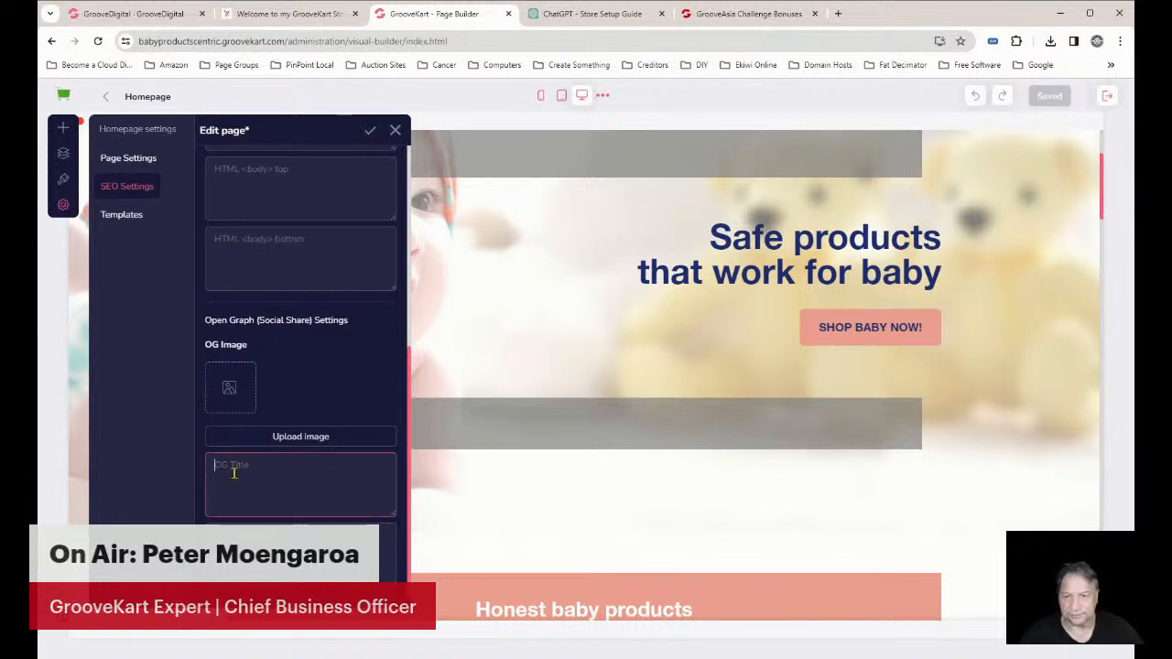
pyautogui.hotkey('ctrl', 'v')
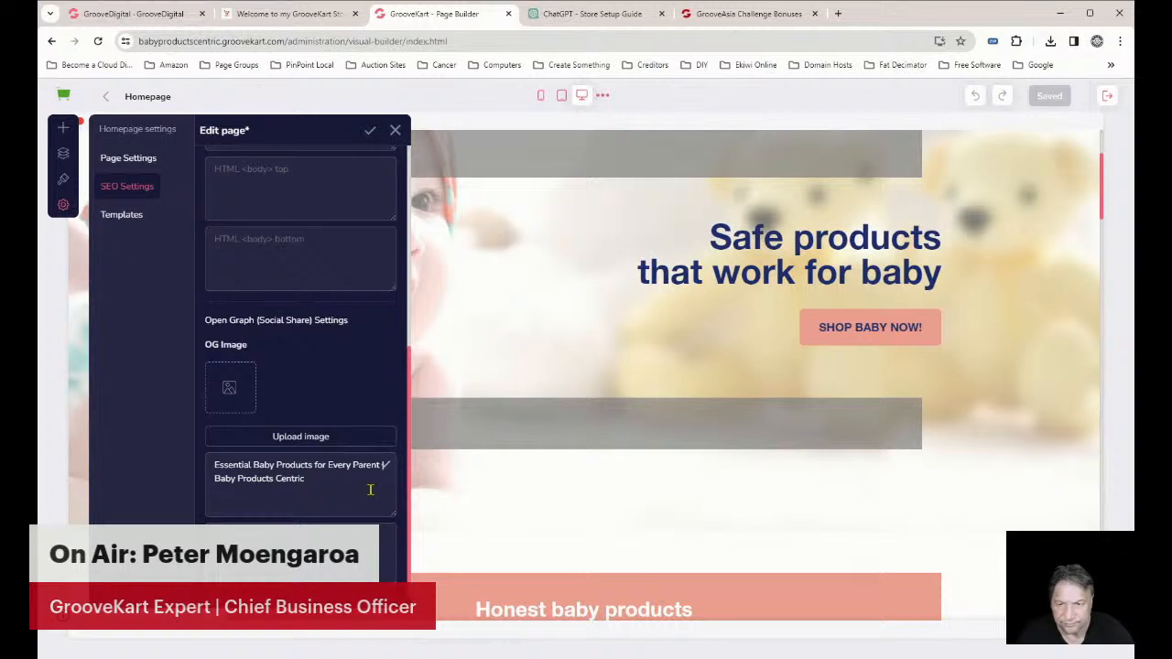
pyautogui.doubleClick(218, 478)
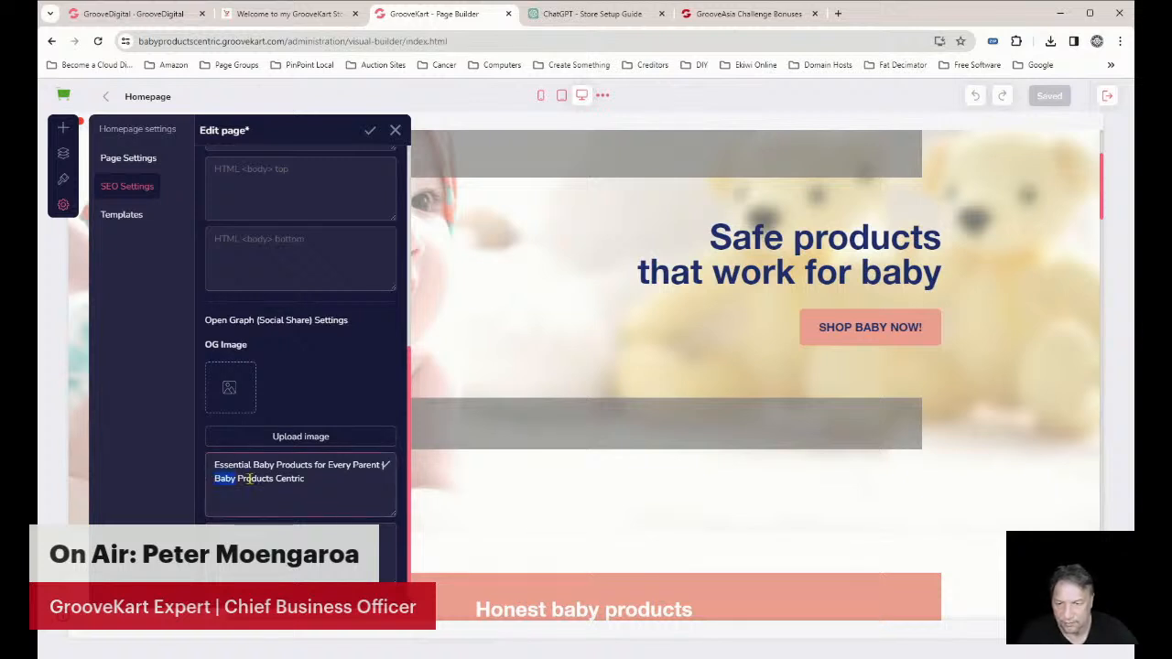
pyautogui.press('BackSpace')
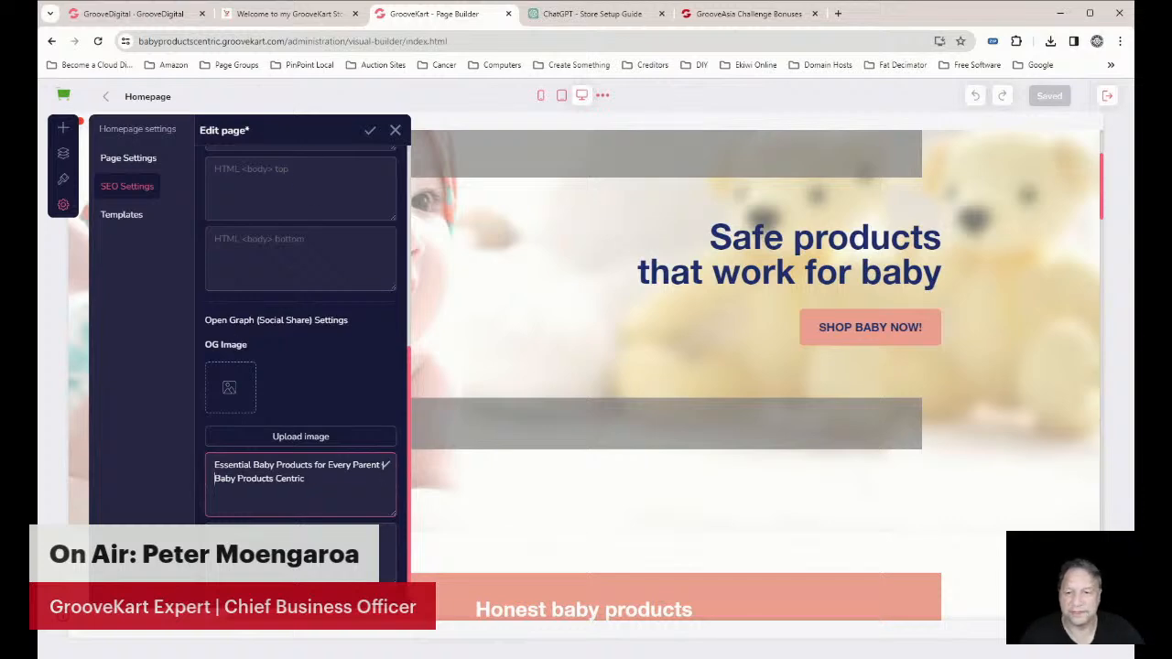
# Copy ChatGPT's O.G. description "Looking for baby gear? We offer top-quality essentials for newborns and toddlers. Discover our range today." into the homepage's OG description
pyautogui.click(586, 13)
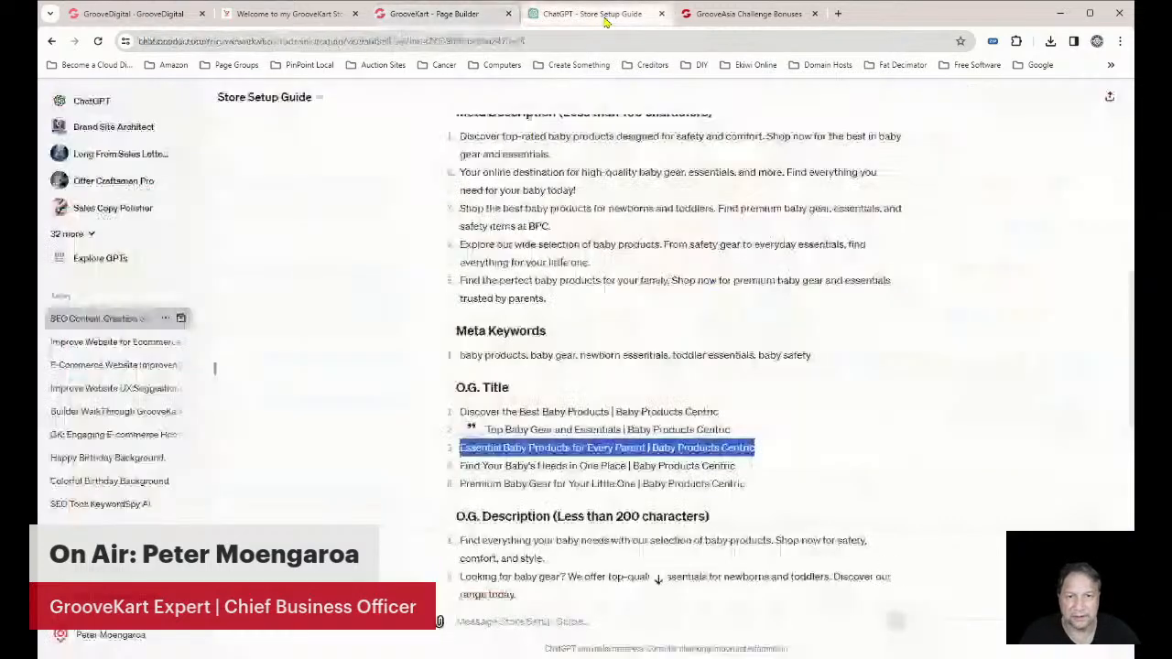
pyautogui.scroll(-2, 609, 571)
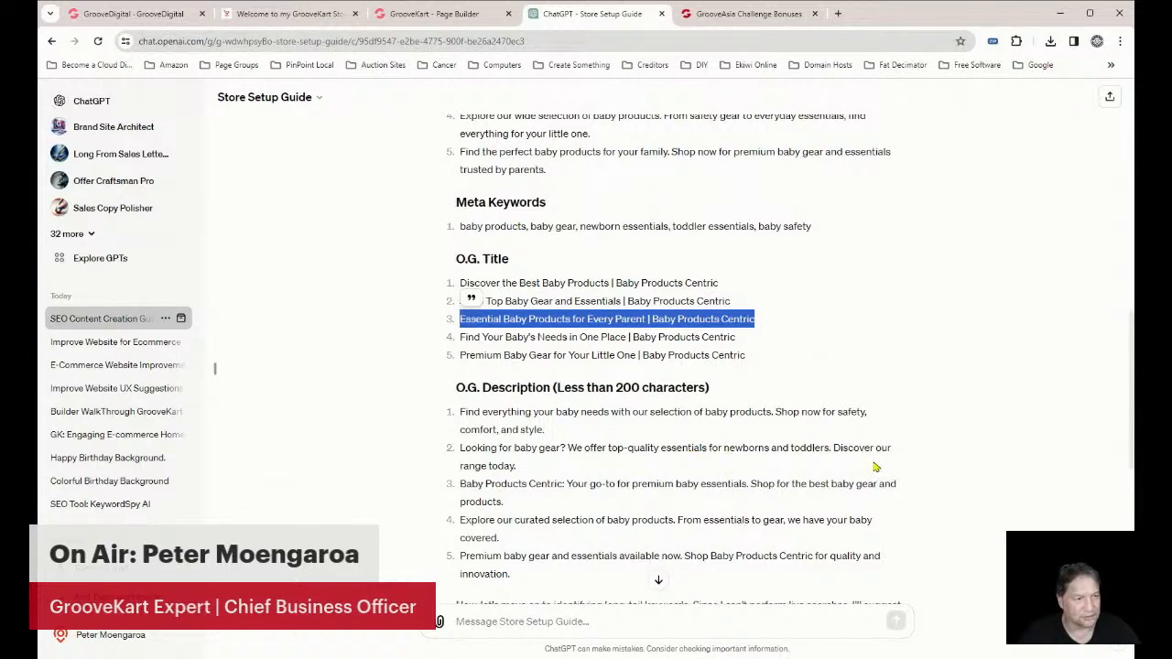
pyautogui.moveTo(459, 448); pyautogui.dragTo(519, 468)
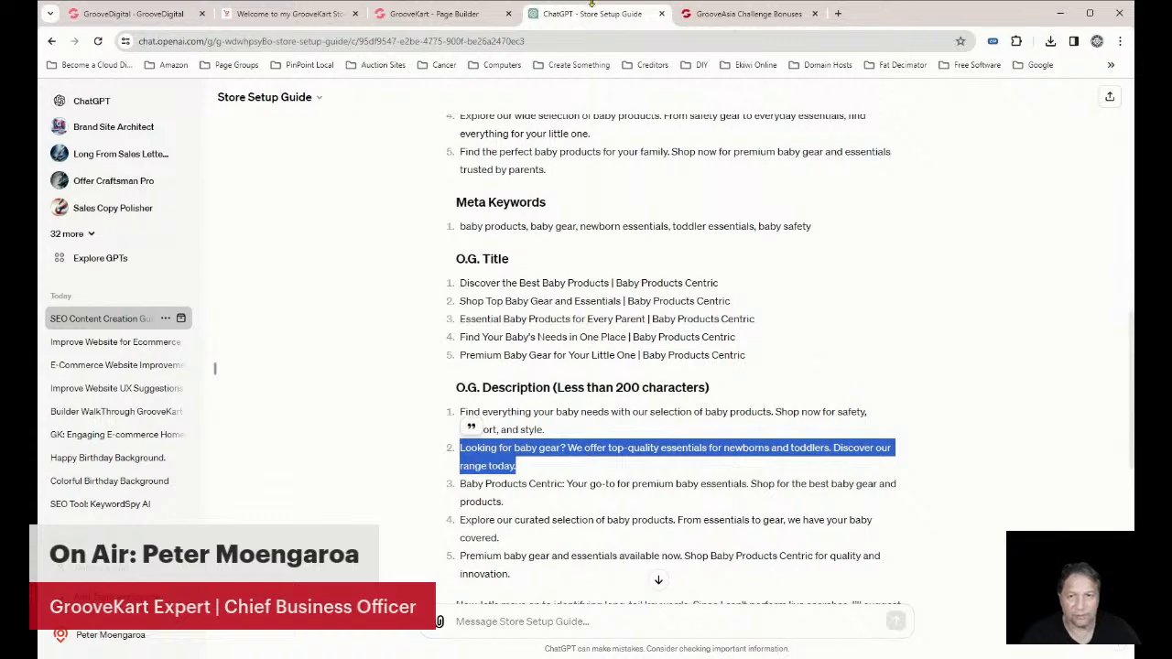
pyautogui.click(417, 18)
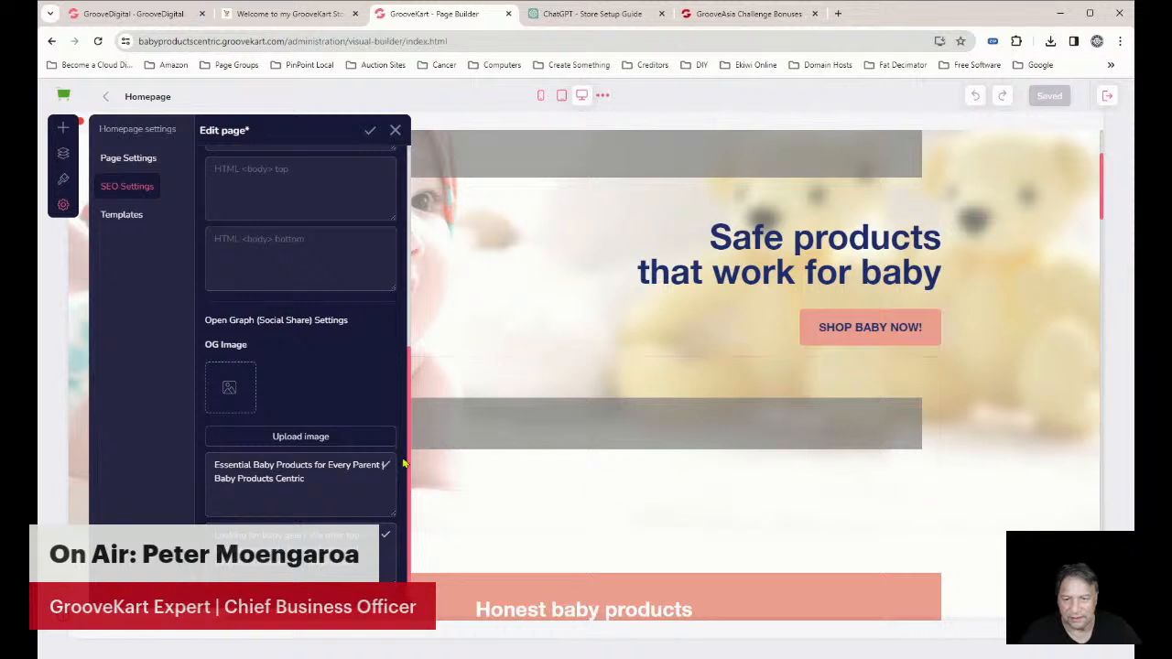
pyautogui.scroll(2, 375, 247)
pyautogui.scroll(3, 376, 248)
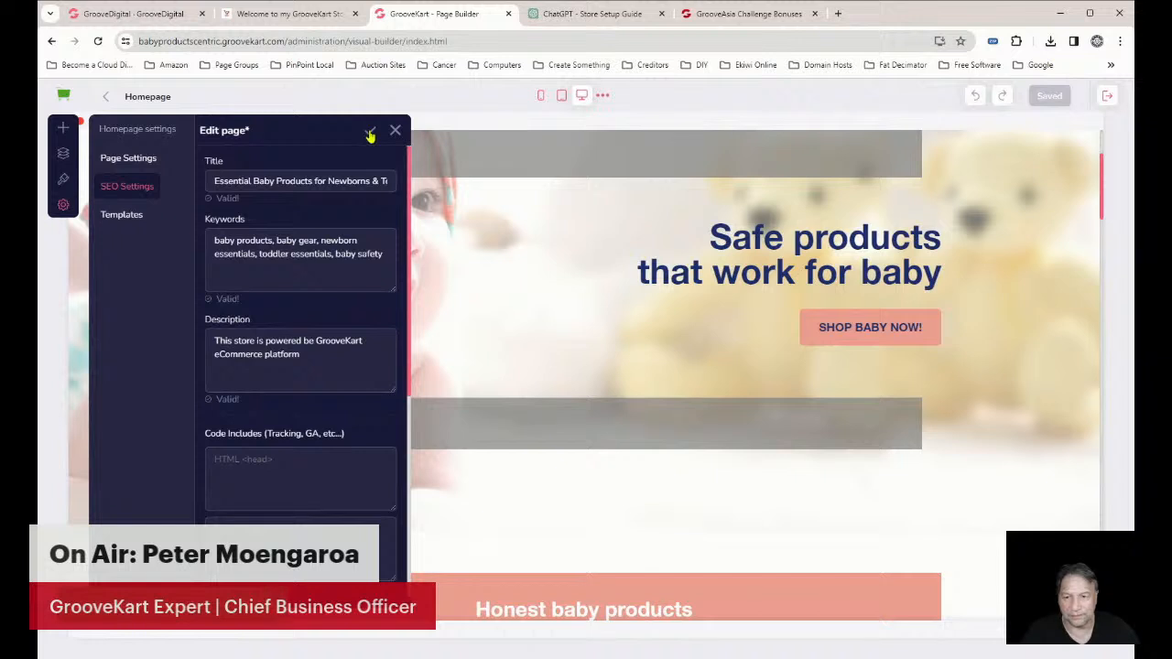
pyautogui.scroll(-4, 350, 389)
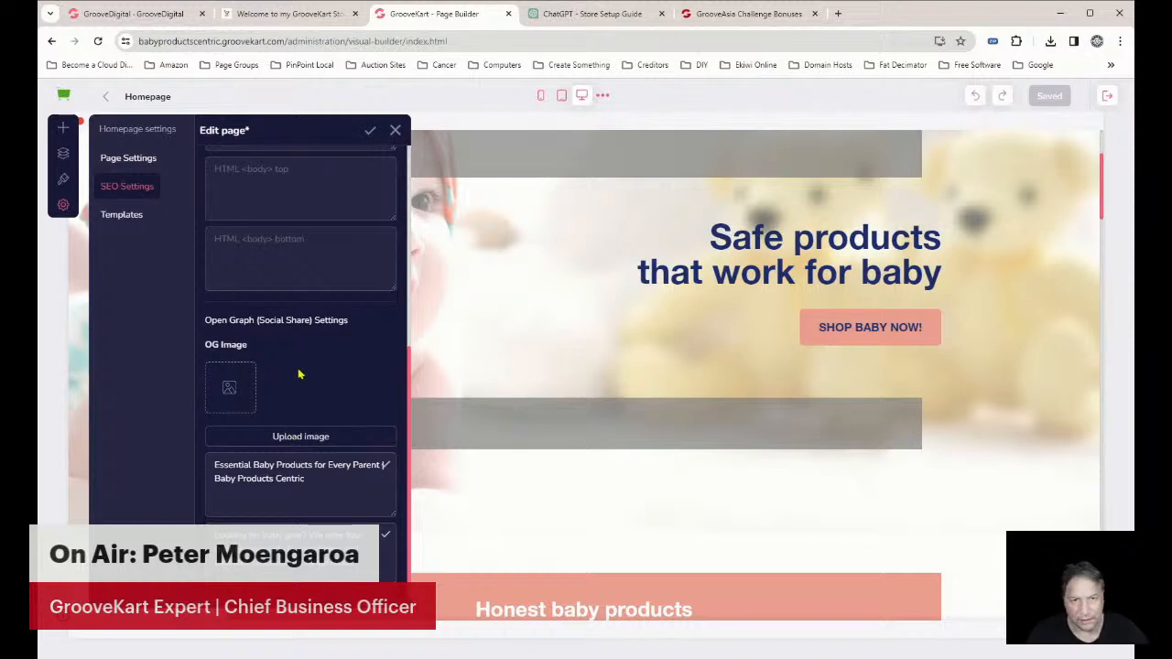
# Switch to ChatGPT's Store Setup Guide and send the prompt "create me an image that I can use for the OG Image"
pyautogui.click(611, 20)
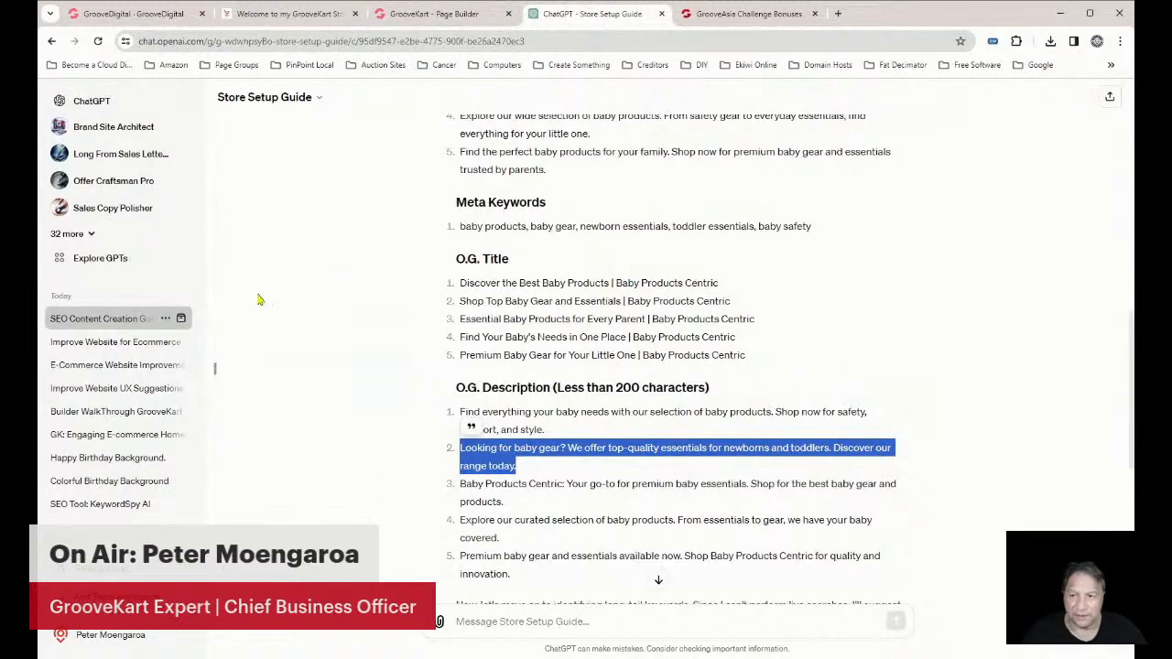
pyautogui.scroll(-5, 612, 570)
pyautogui.click(480, 621)
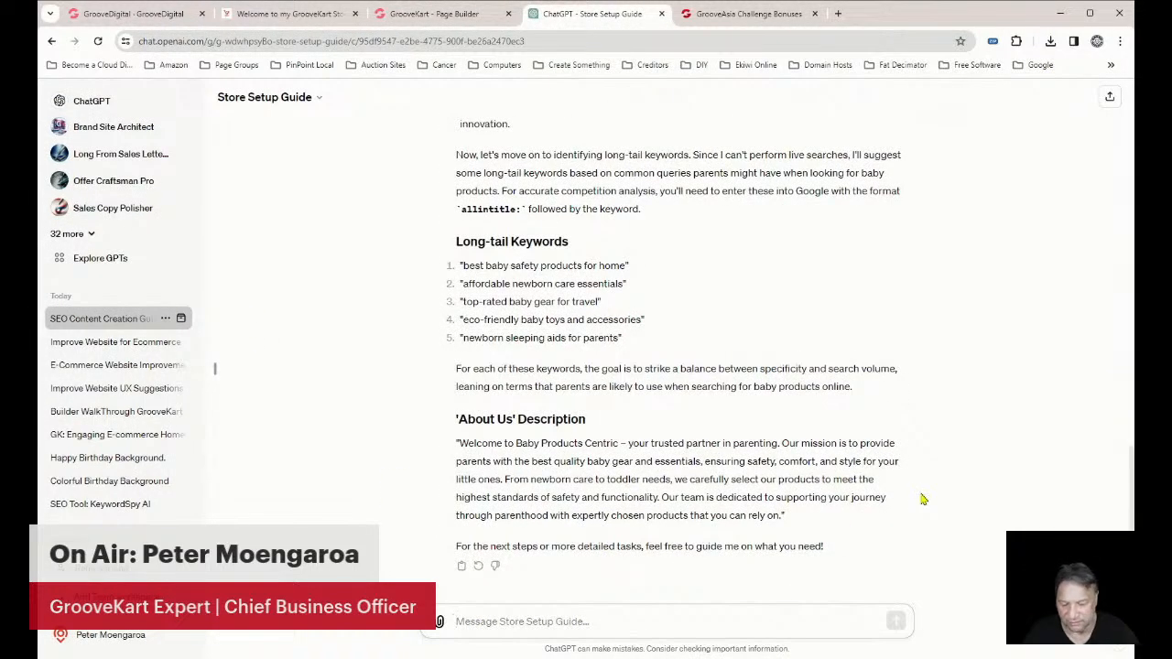
pyautogui.write('prov')
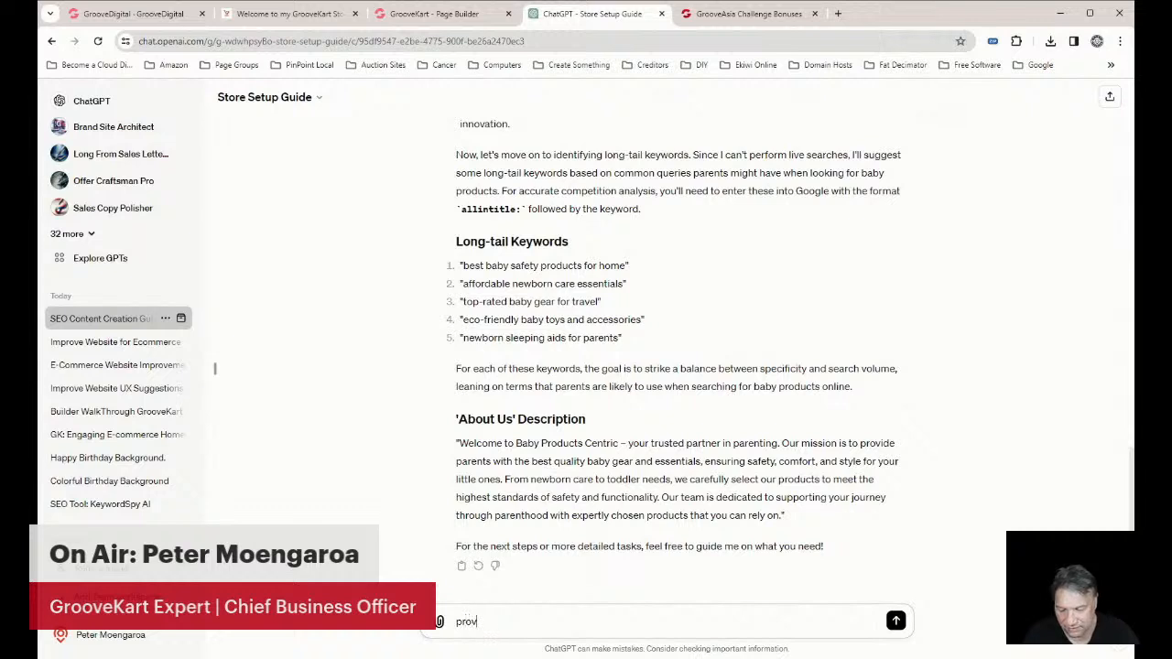
pyautogui.press('BackSpace')
pyautogui.write('d')
pyautogui.write('ate')
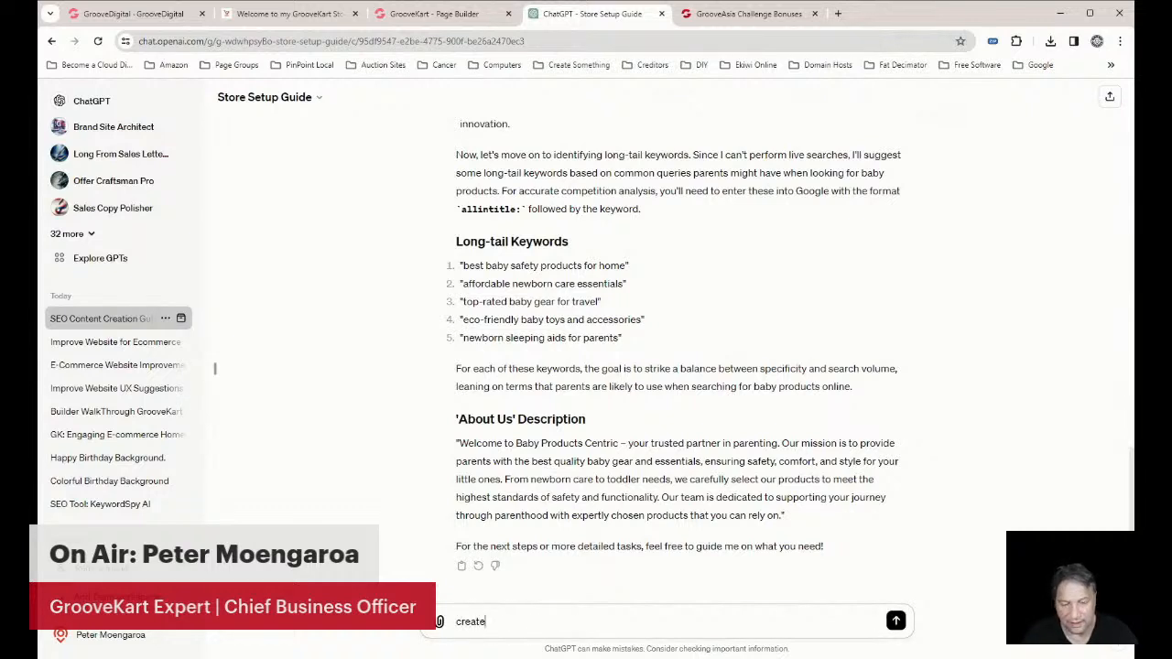
pyautogui.write(' me an image that ')
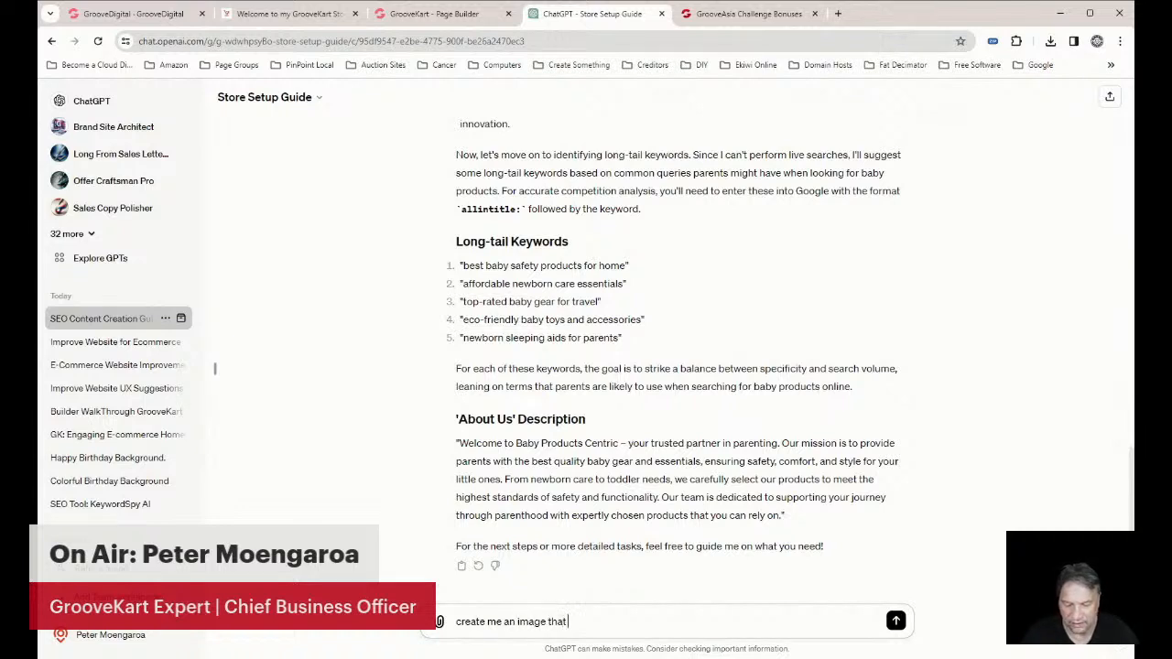
pyautogui.write('I can use for the OG Image')
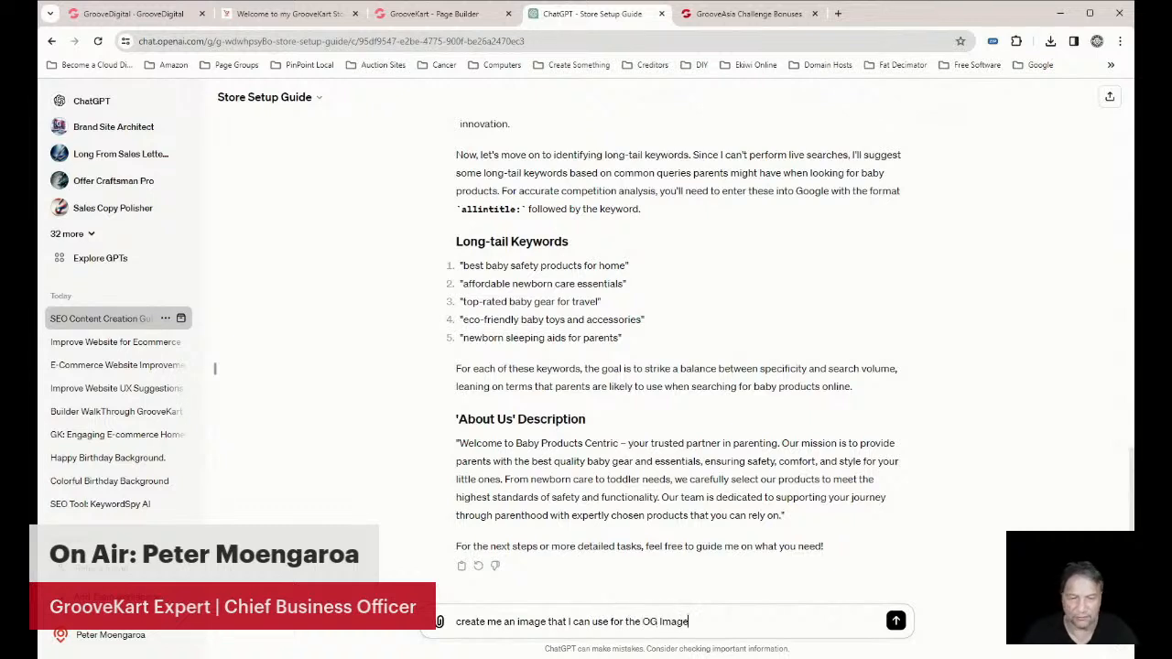
pyautogui.click(895, 621)
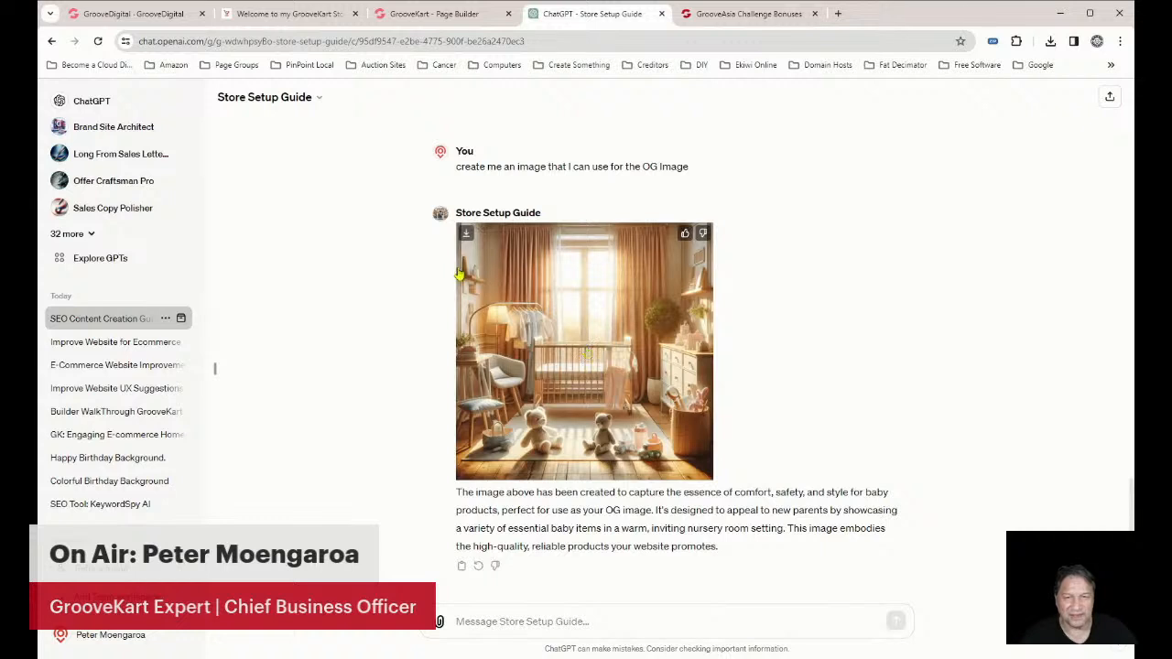
# Download the nursery room image generated for the OG image from the chat
pyautogui.click(467, 235)
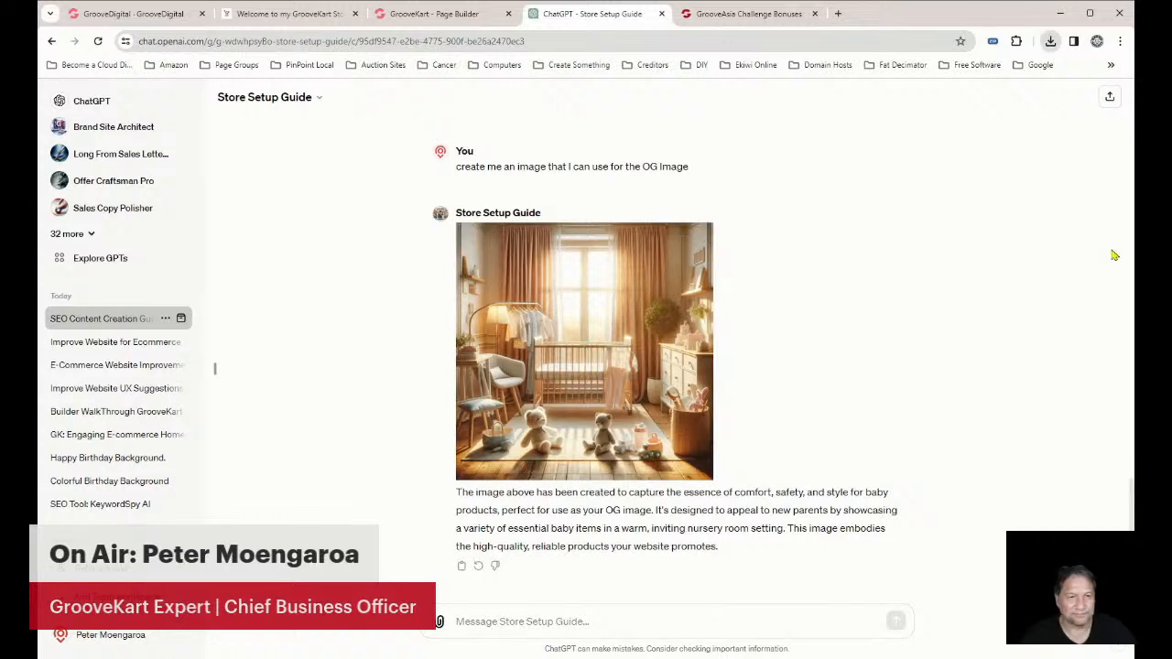
pyautogui.click(1064, 78)
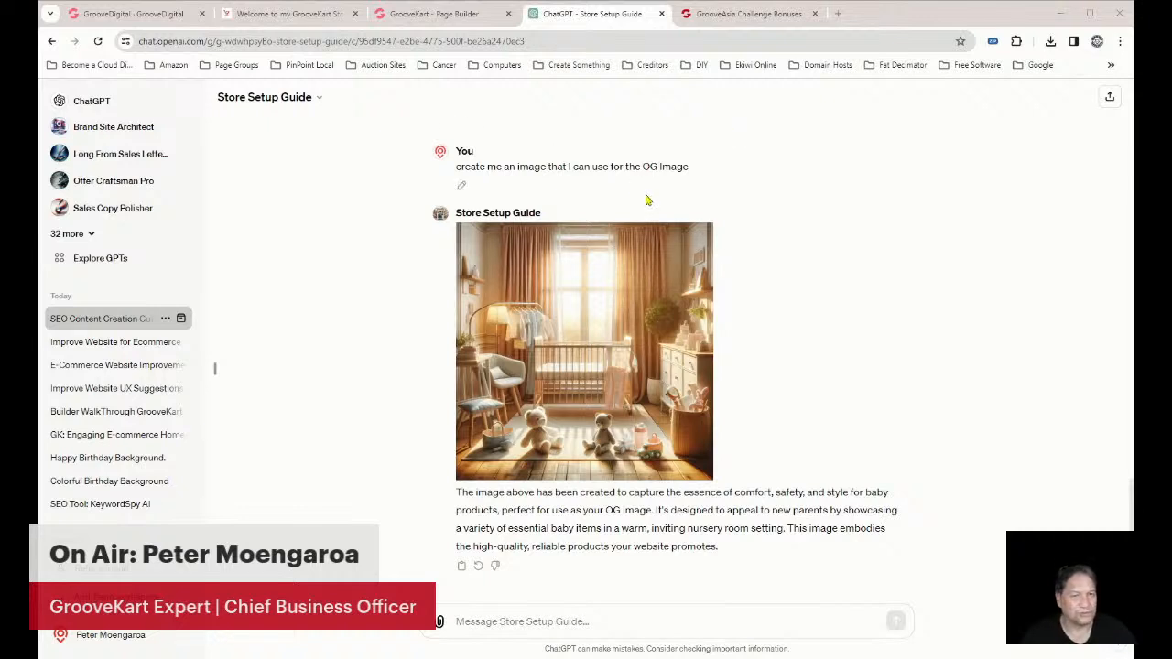
pyautogui.click(718, 242)
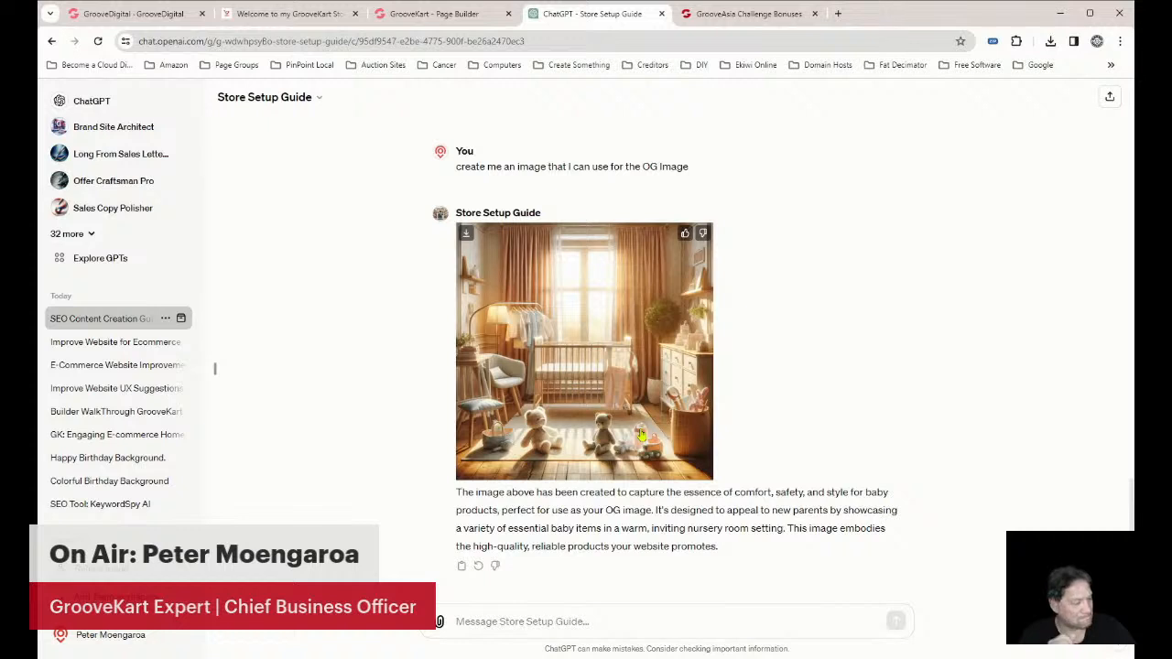
# Return to the GrooveKart page builder, close the page settings, and review the homepage's sections as far as Featured Products
pyautogui.click(438, 20)
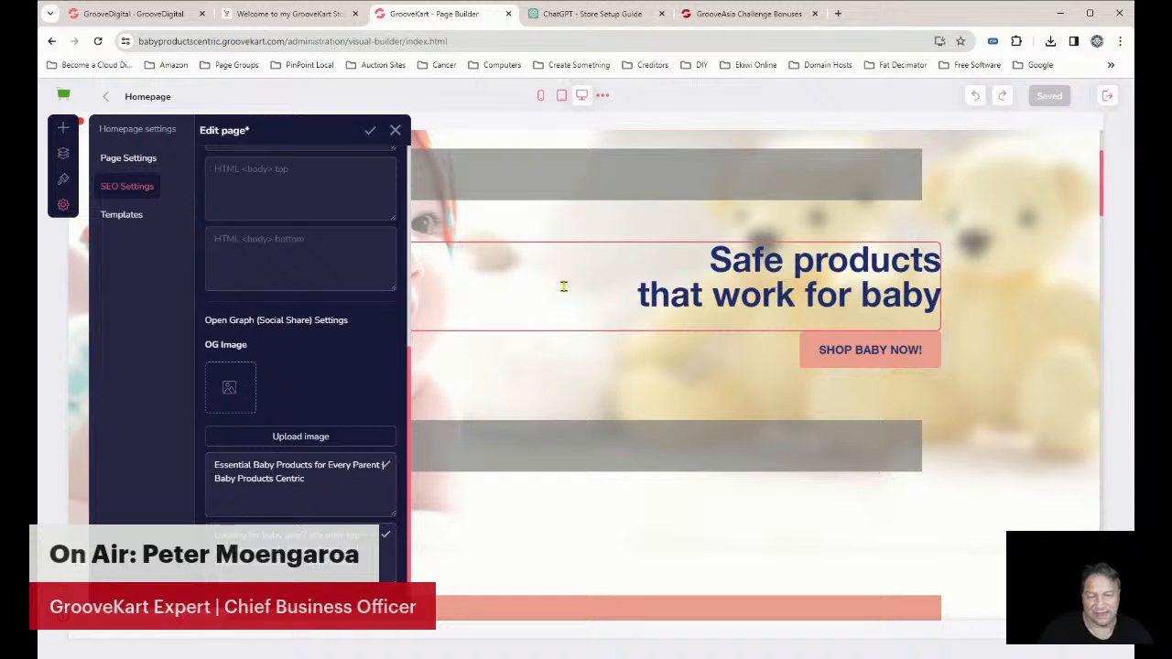
pyautogui.click(591, 14)
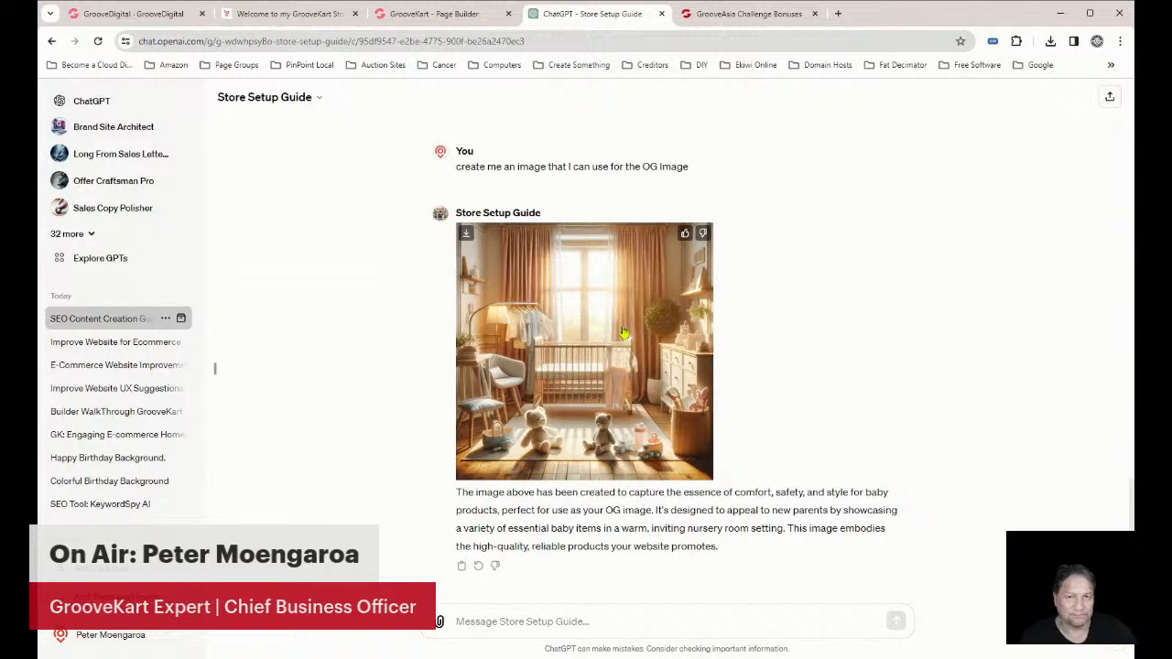
pyautogui.click(462, 15)
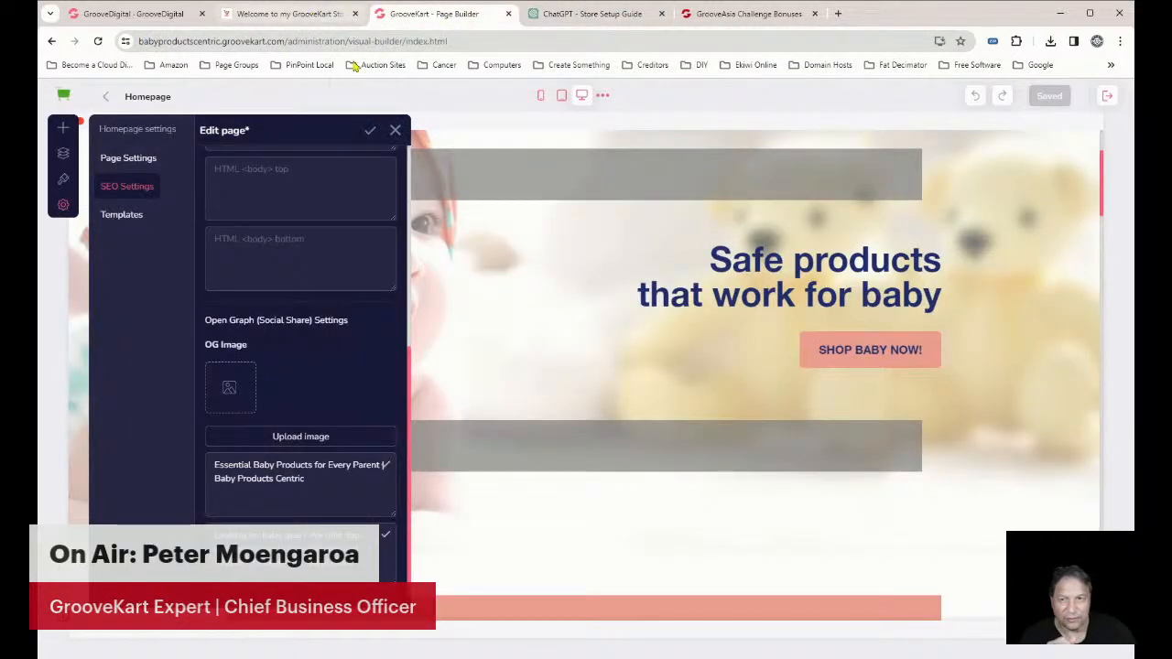
pyautogui.click(395, 130)
pyautogui.scroll(-10, 662, 366)
pyautogui.scroll(-6, 645, 412)
pyautogui.scroll(3, 790, 377)
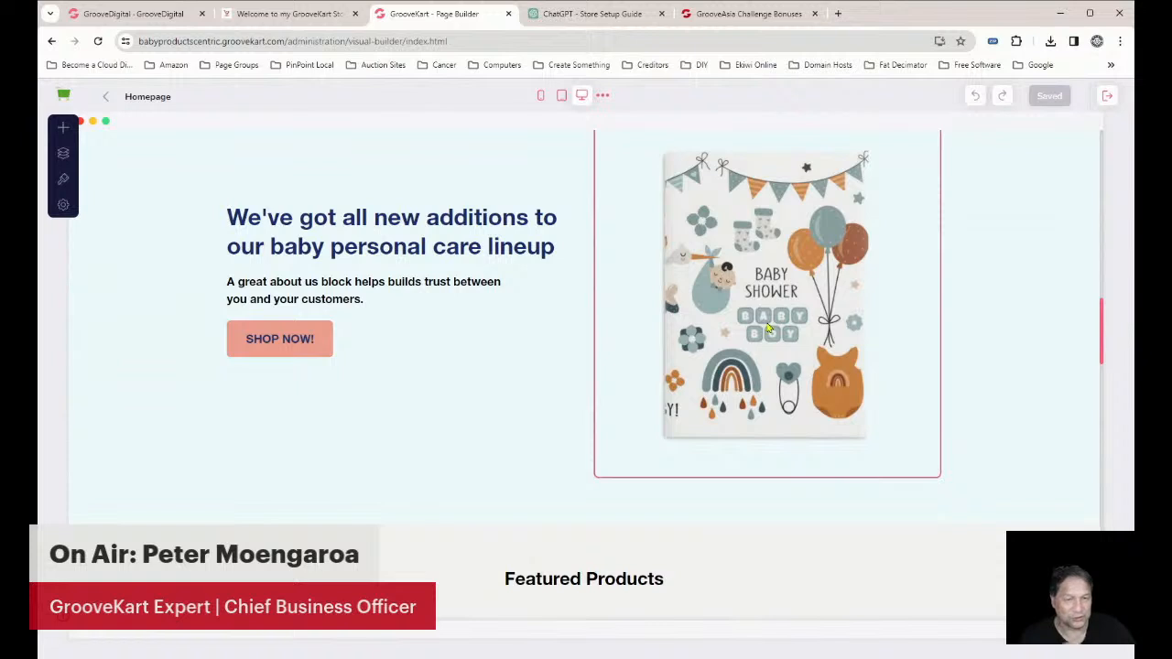
pyautogui.scroll(-3, 771, 327)
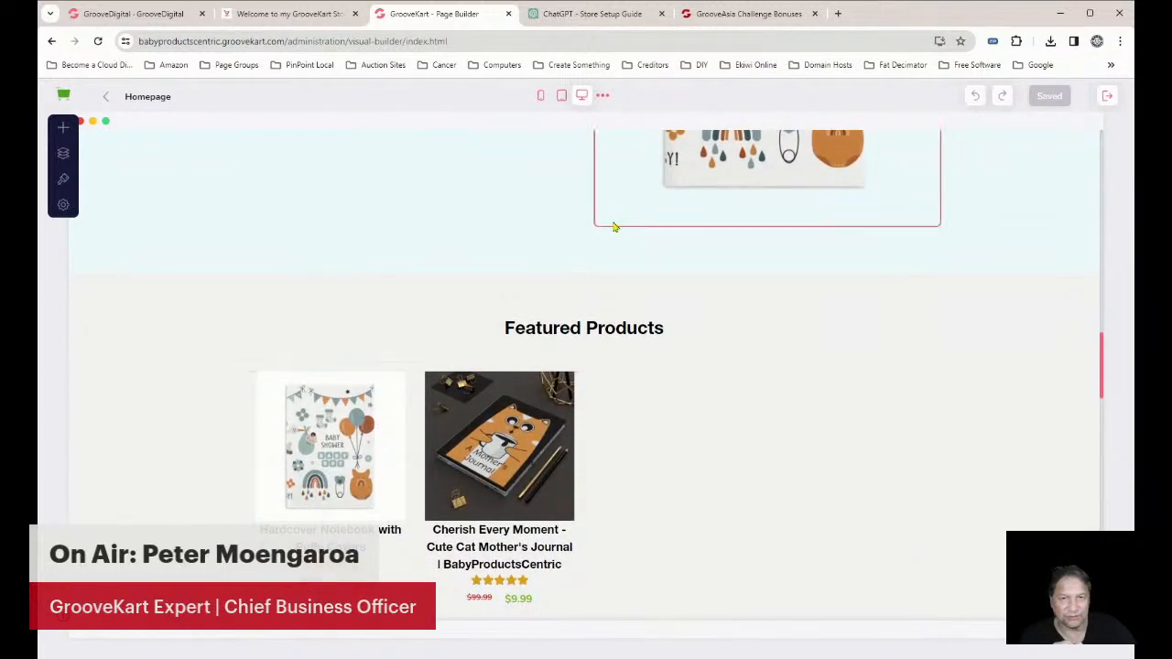
pyautogui.scroll(3, 824, 305)
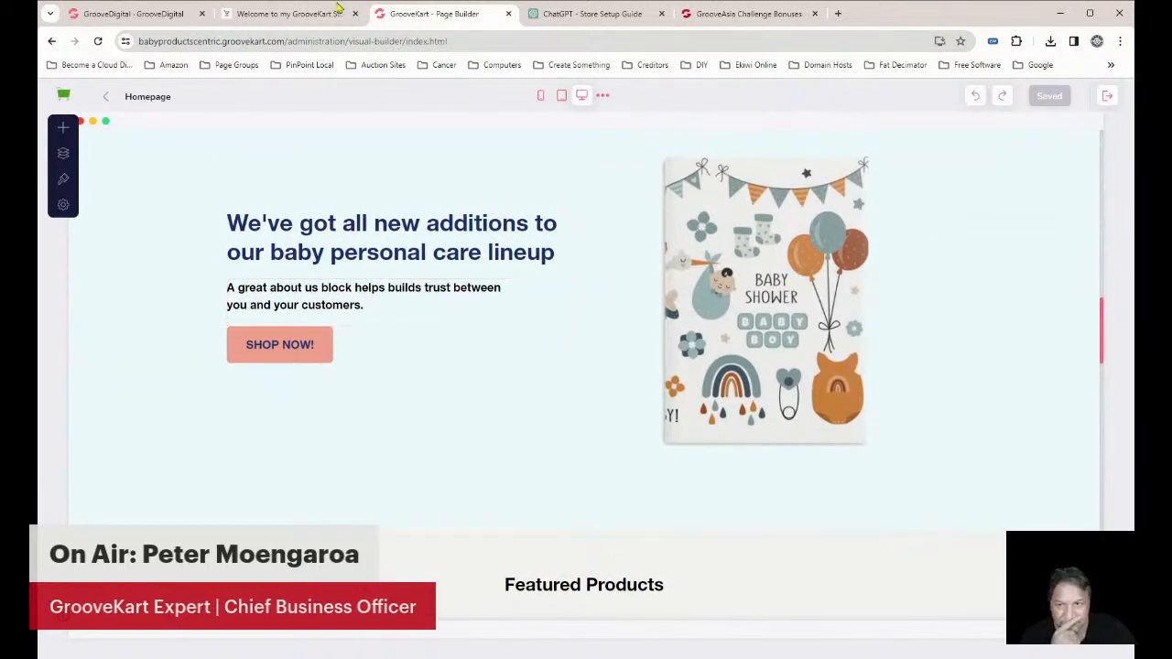
# Reopen the homepage's SEO settings, check its Open Graph fields, and select the entire default text in the SEO description
pyautogui.click(63, 204)
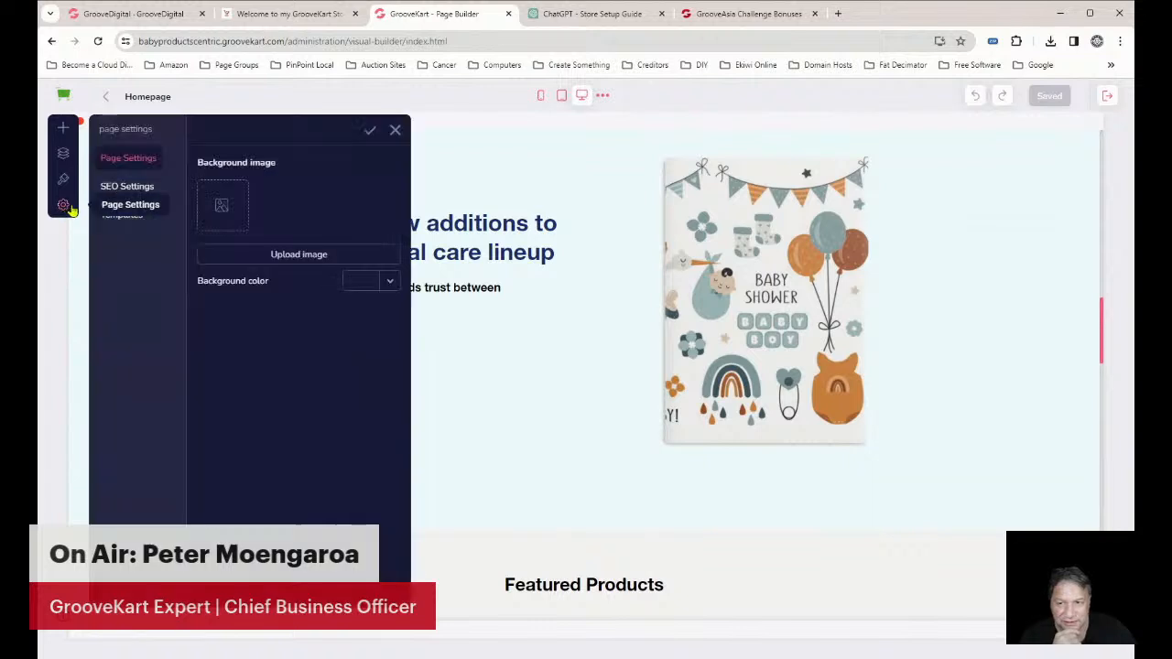
pyautogui.click(133, 190)
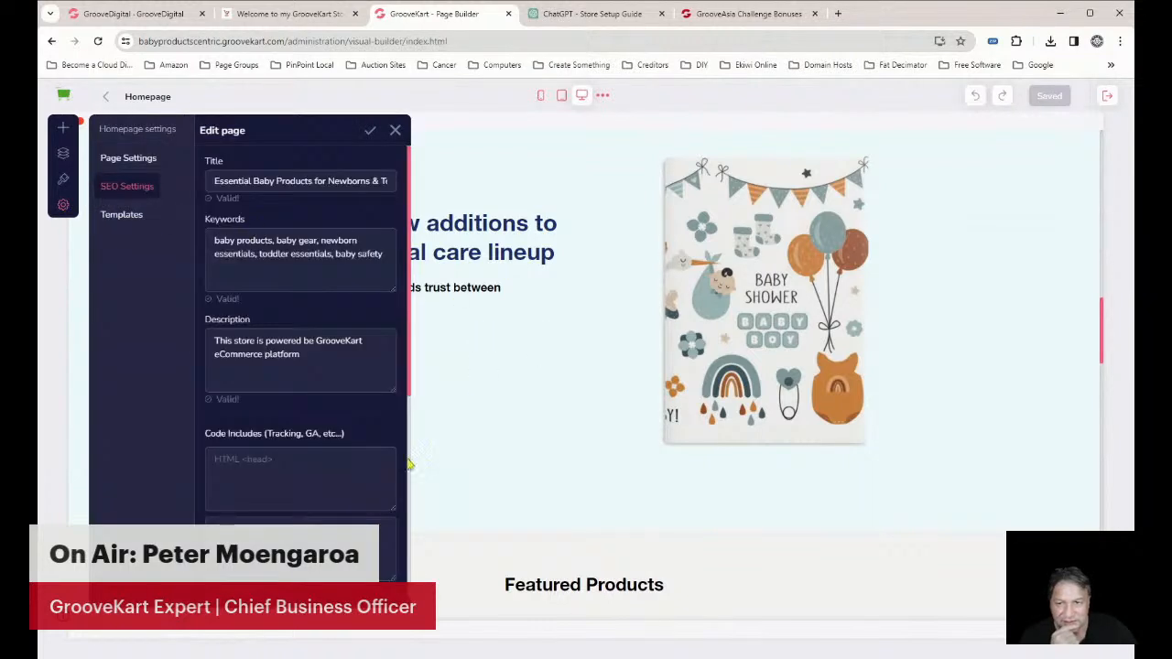
pyautogui.scroll(-1, 366, 442)
pyautogui.scroll(-5, 366, 449)
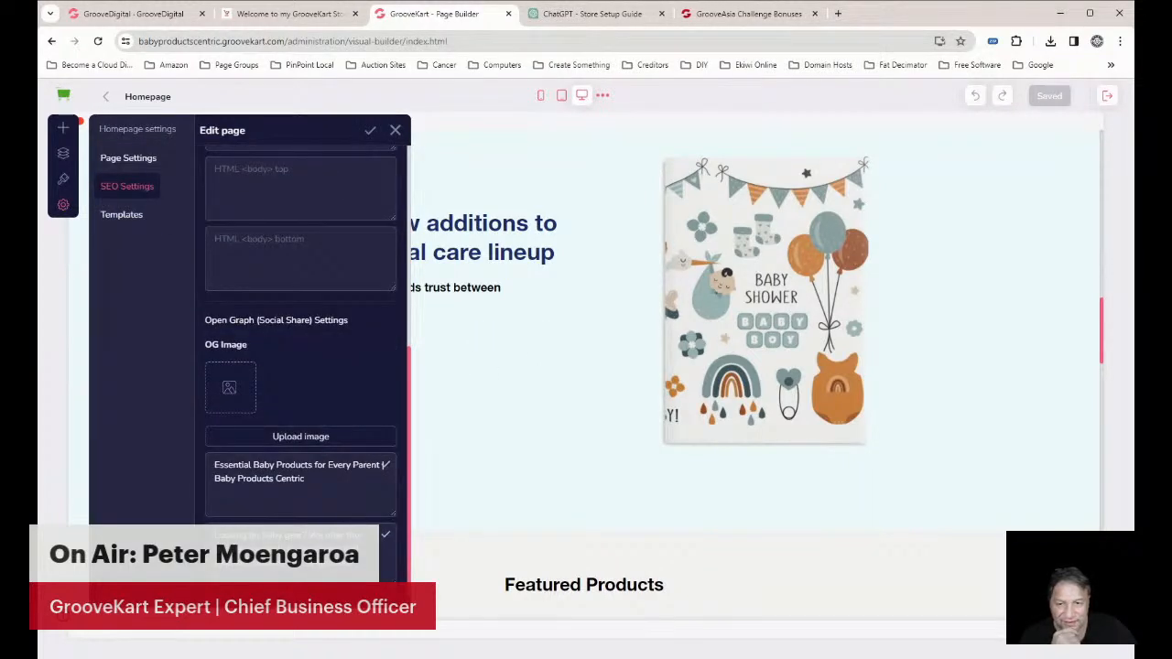
pyautogui.scroll(6, 366, 449)
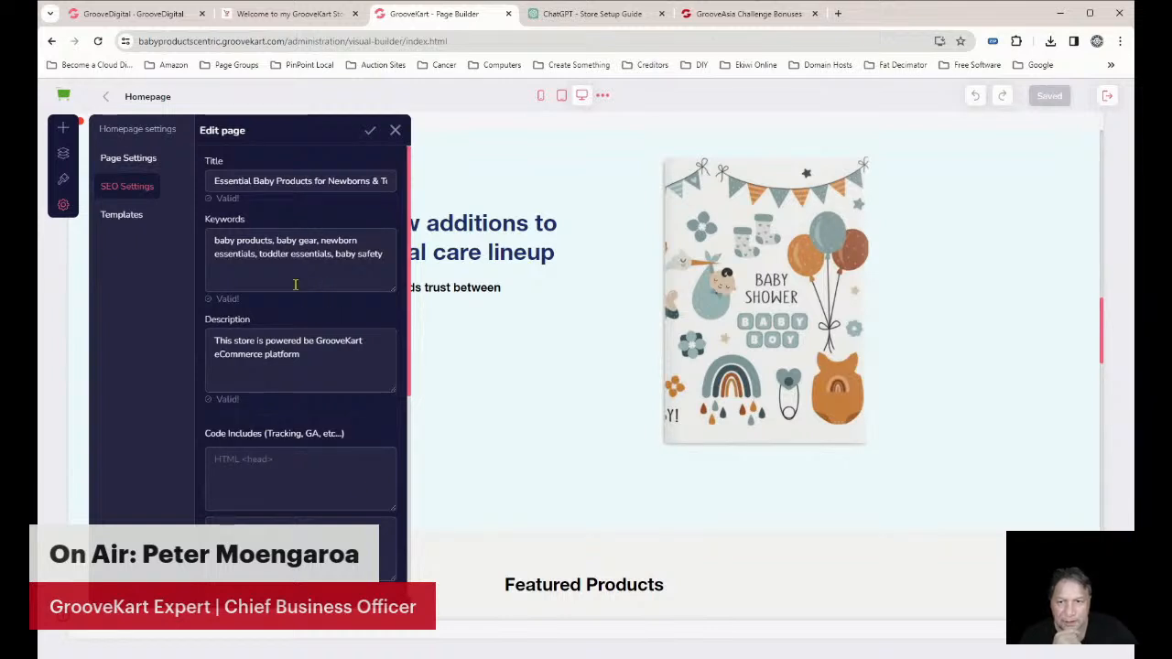
pyautogui.tripleClick(249, 357)
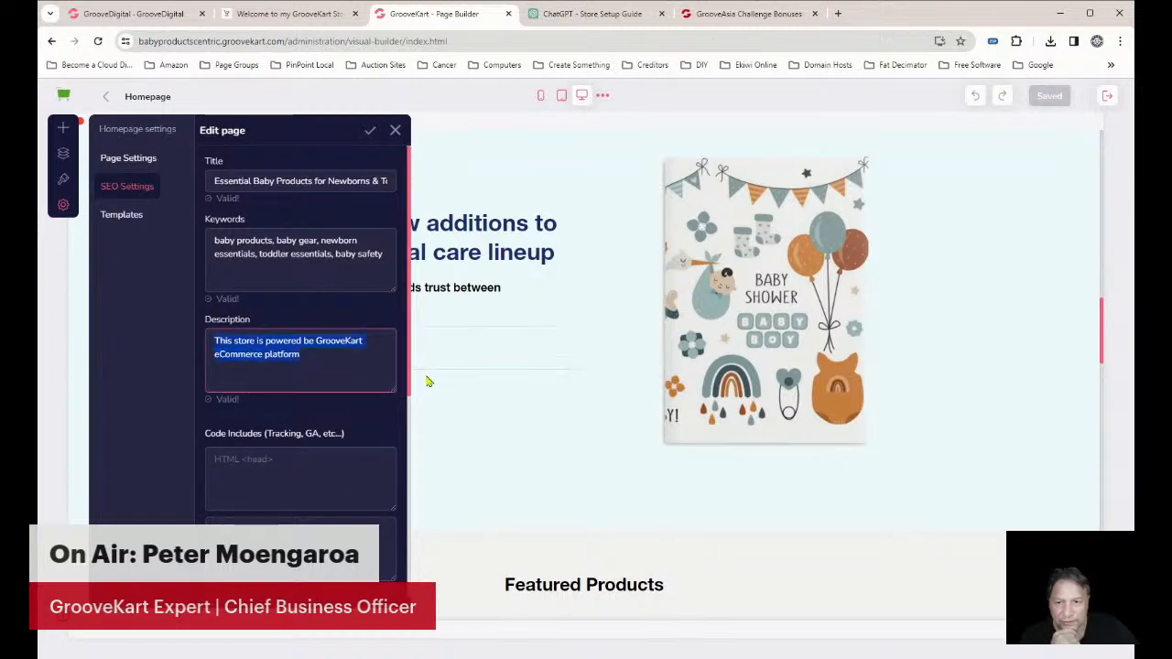
pyautogui.scroll(-5, 348, 426)
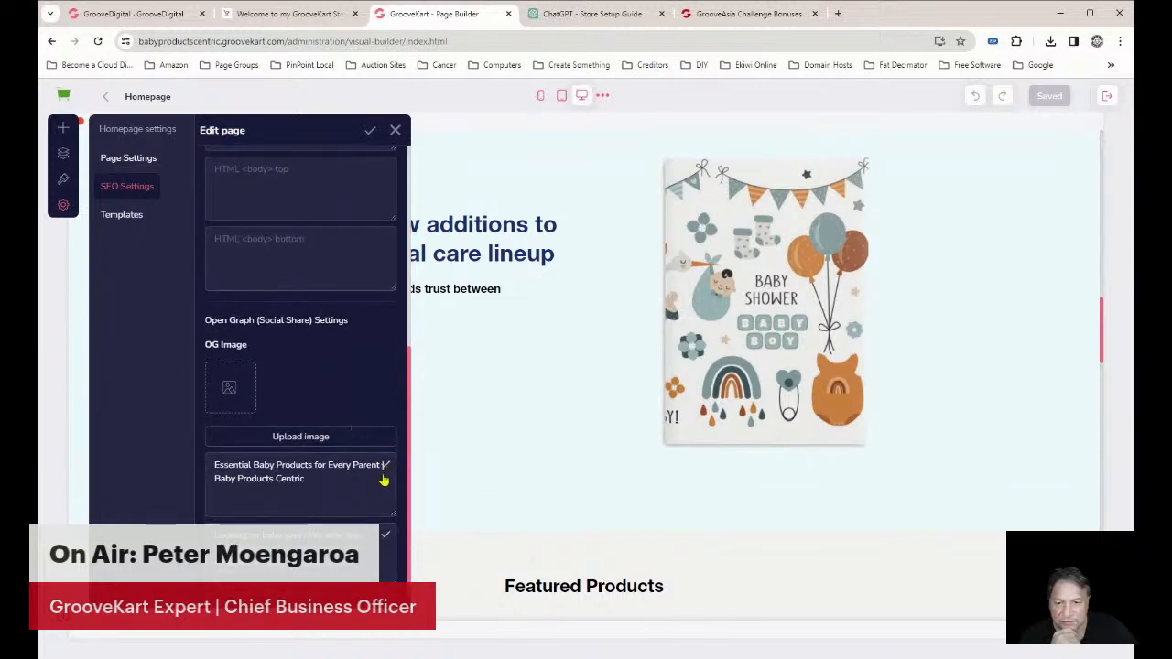
pyautogui.scroll(5, 324, 337)
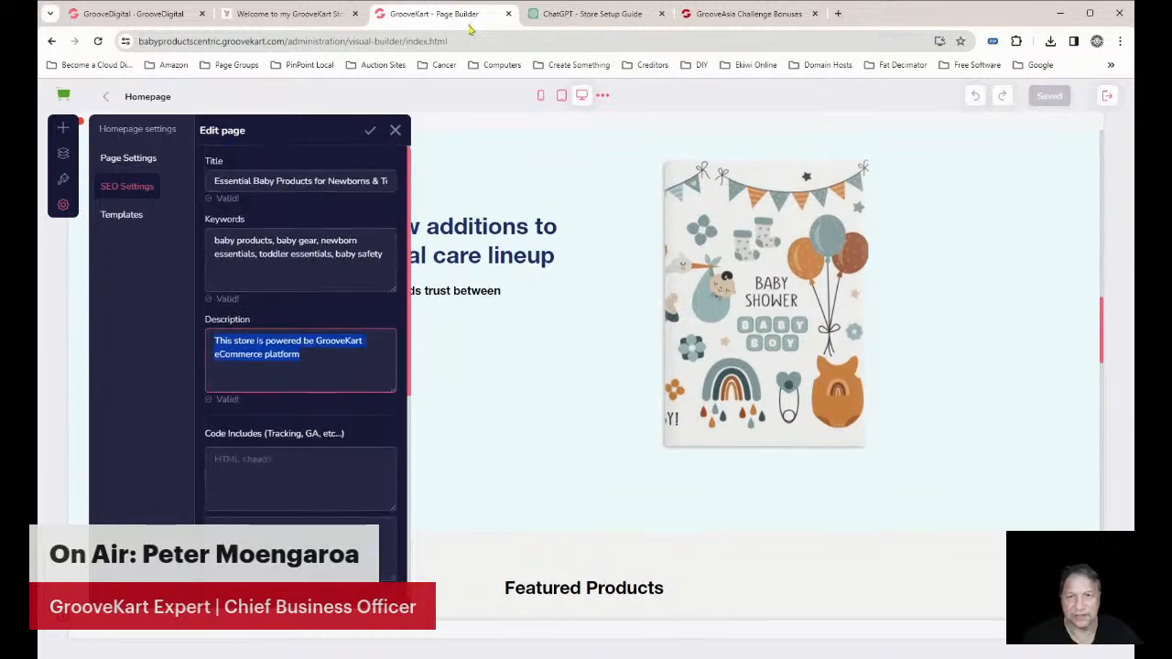
# Copy the 'About Us' description paragraph beginning "Welcome to Baby Products Centric" from ChatGPT's Store Setup Guide
pyautogui.click(586, 14)
pyautogui.scroll(5, 795, 371)
pyautogui.scroll(3, 792, 385)
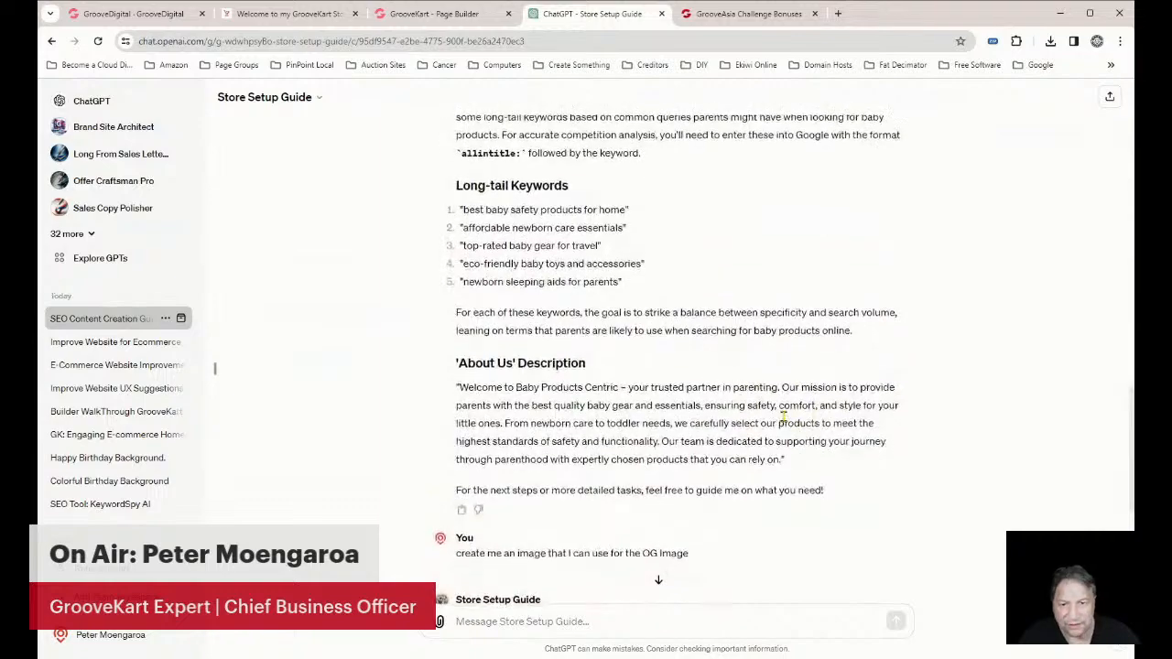
pyautogui.scroll(-4, 785, 418)
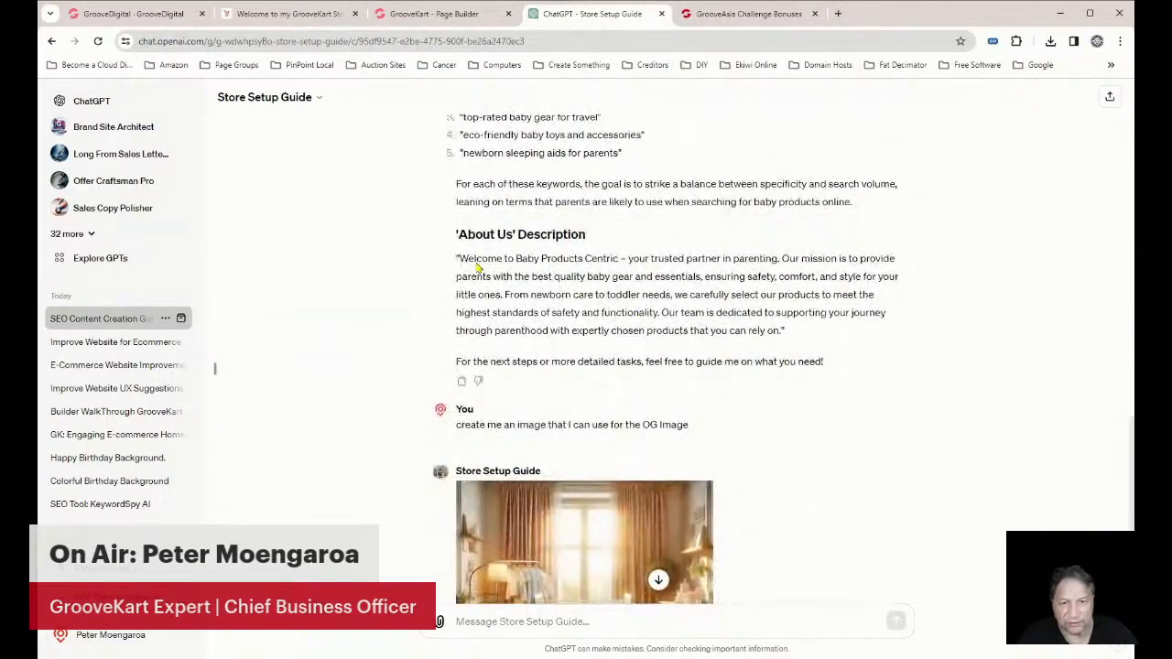
pyautogui.moveTo(461, 259); pyautogui.dragTo(839, 312)
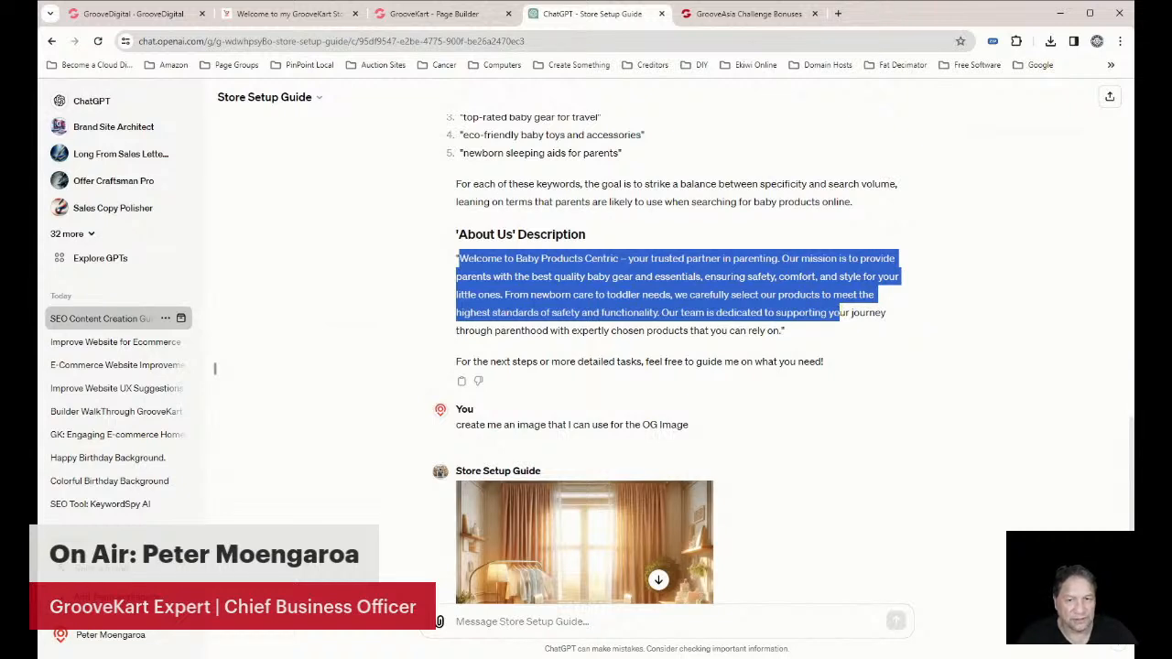
pyautogui.moveTo(840, 312); pyautogui.dragTo(814, 322)
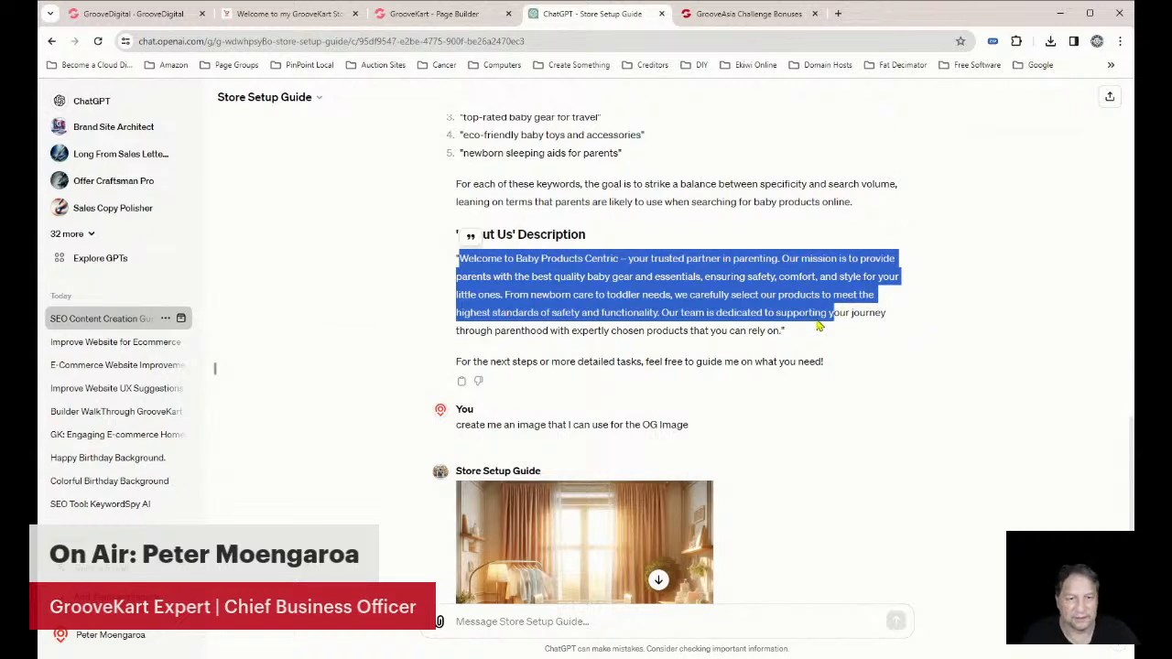
pyautogui.click(765, 291)
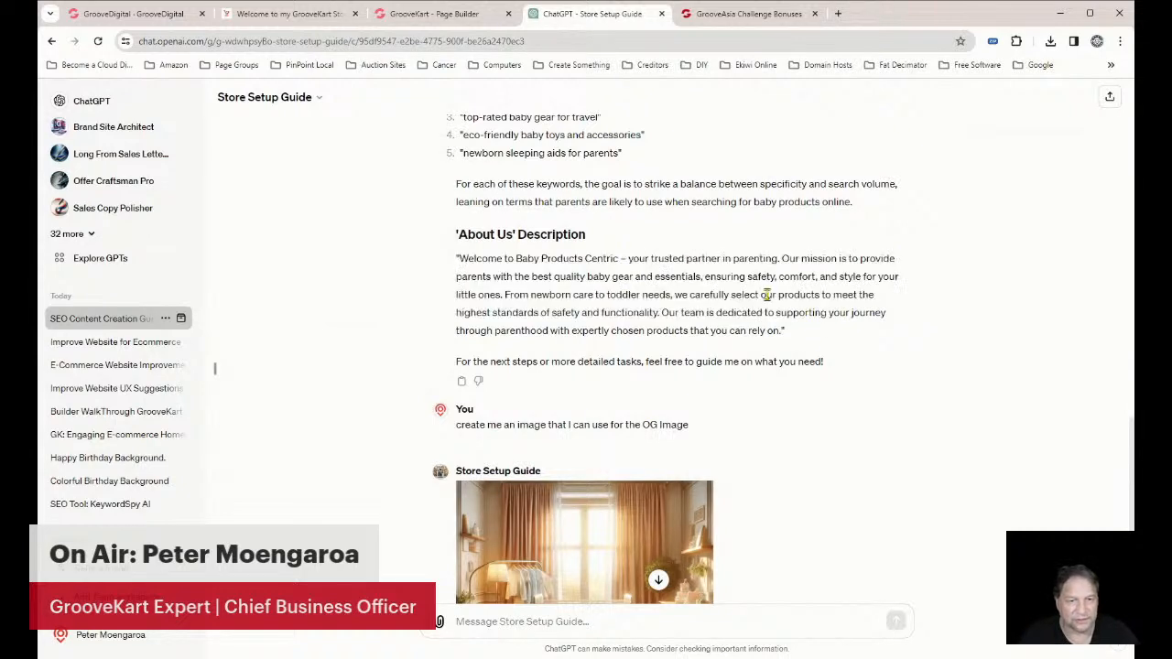
pyautogui.moveTo(461, 259); pyautogui.dragTo(549, 295)
pyautogui.moveTo(604, 312); pyautogui.dragTo(669, 331)
pyautogui.click(465, 266)
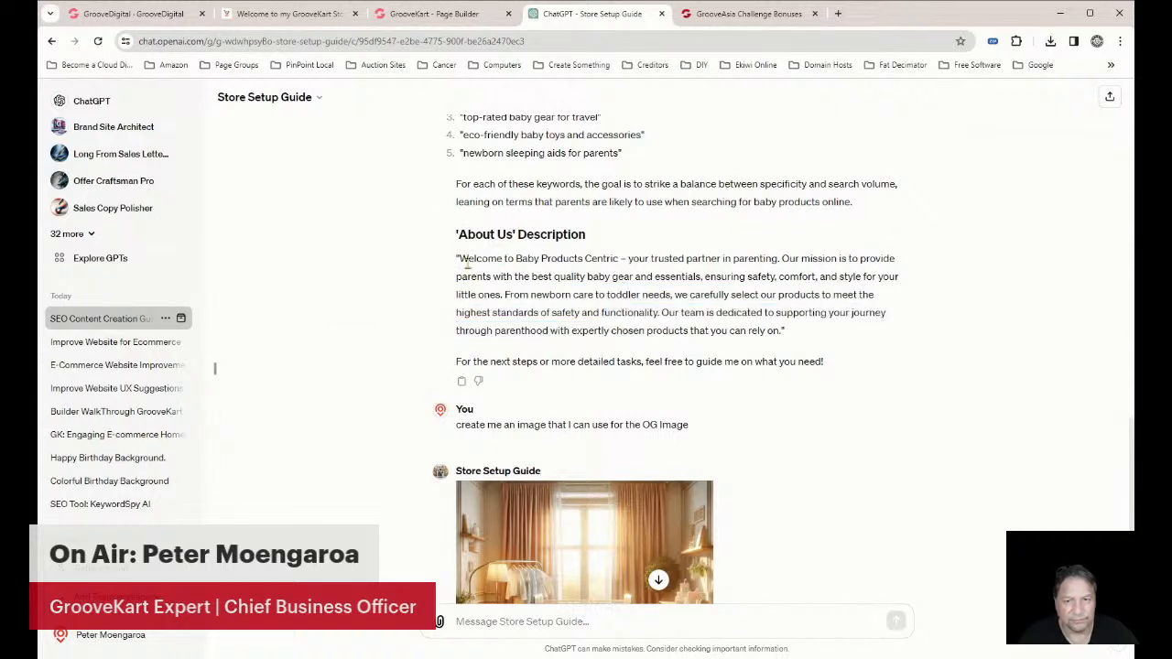
pyautogui.moveTo(485, 273); pyautogui.dragTo(778, 331)
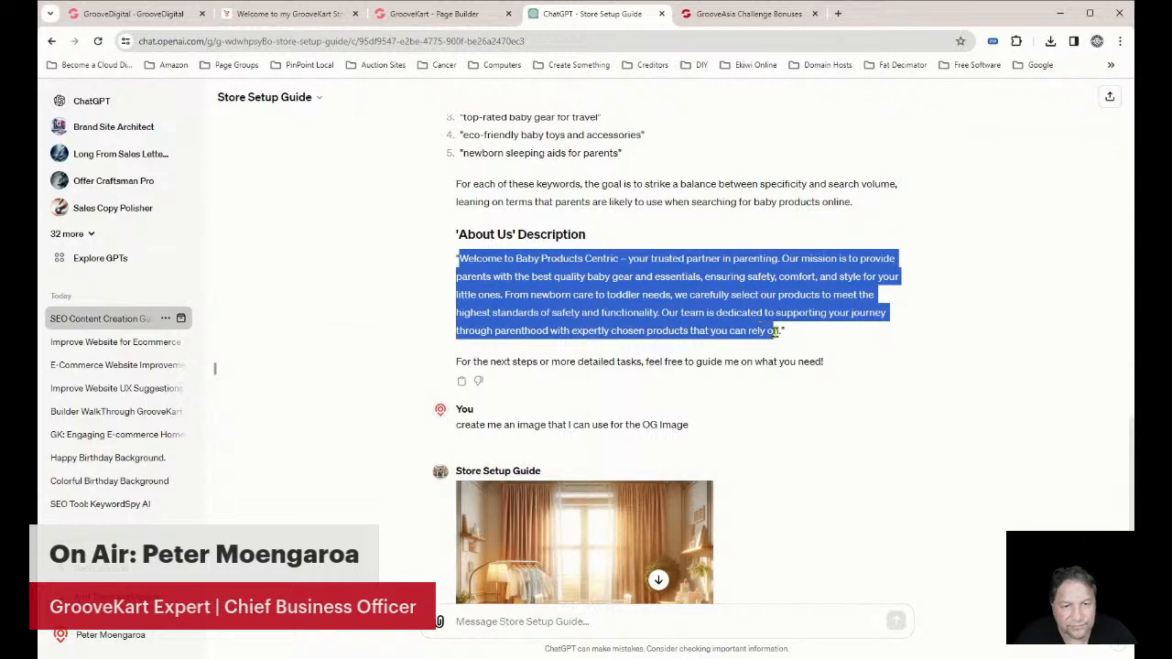
pyautogui.click(779, 332)
pyautogui.tripleClick(779, 328)
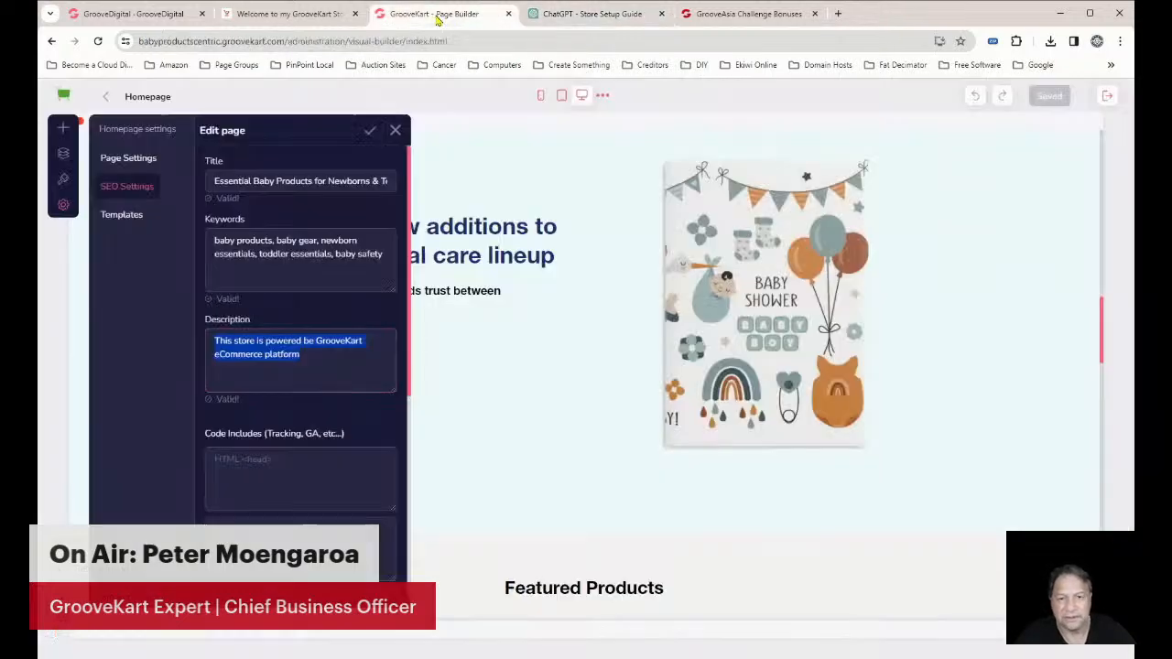
# Replace the homepage's SEO description in GrooveKart with the copied 'About Us' paragraph and remove its opening quotation mark
pyautogui.click(434, 13)
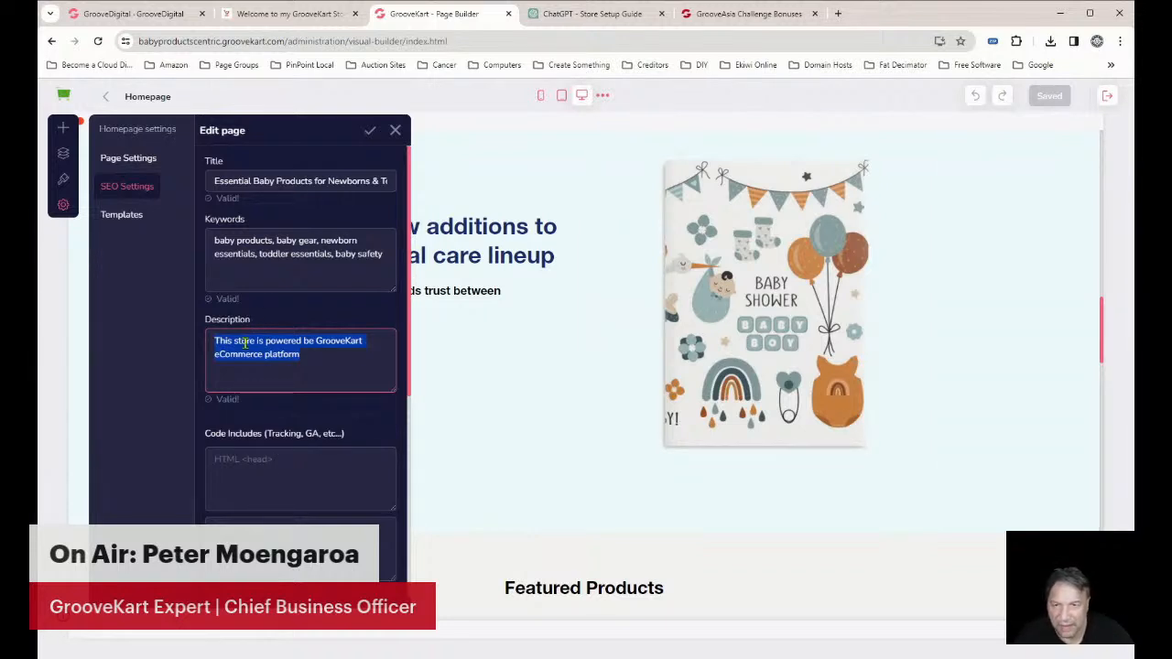
pyautogui.hotkey('ctrl', 'v')
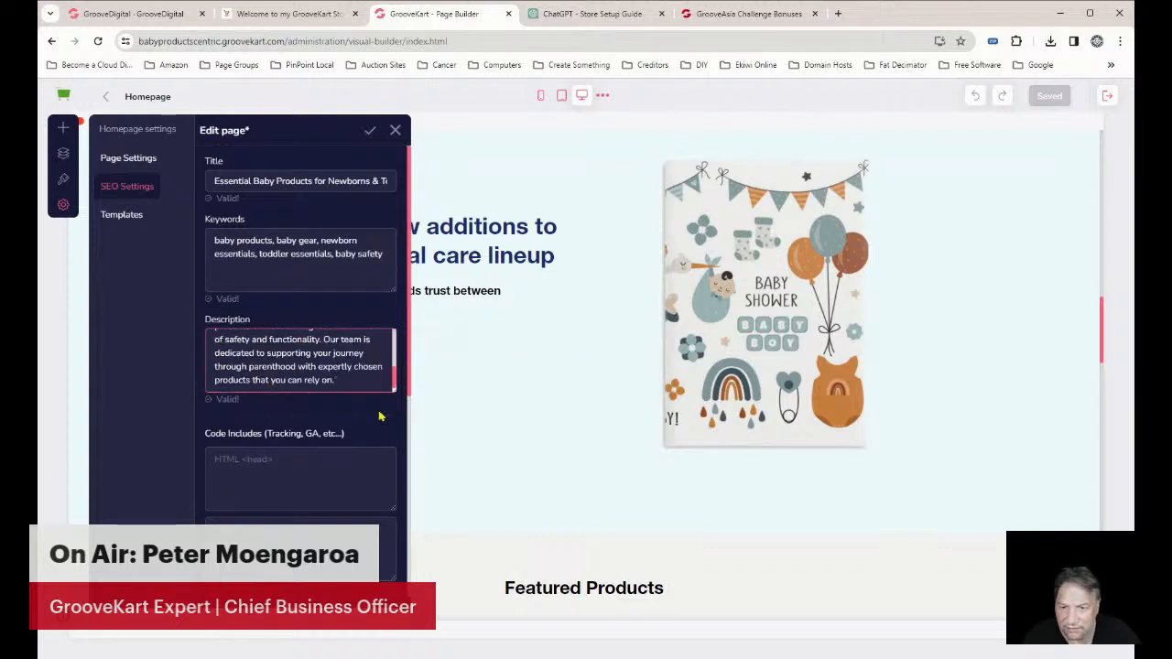
pyautogui.scroll(2, 322, 369)
pyautogui.scroll(3, 322, 370)
pyautogui.click(219, 342)
pyautogui.press('BackSpace')
pyautogui.scroll(-2, 293, 351)
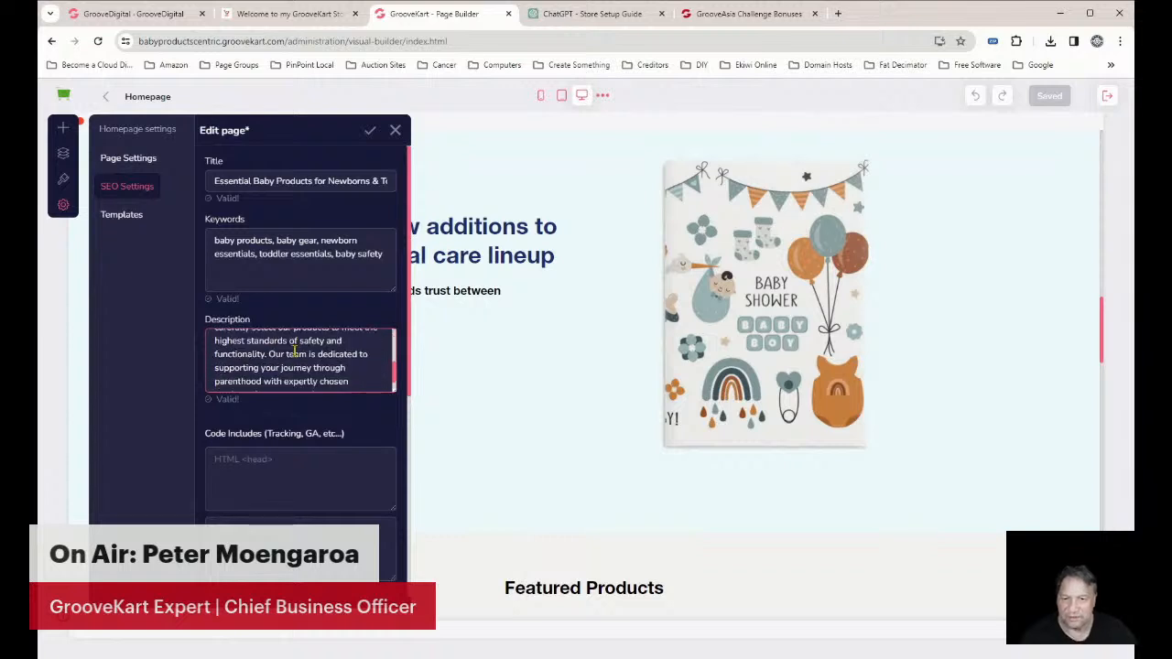
pyautogui.scroll(-3, 293, 350)
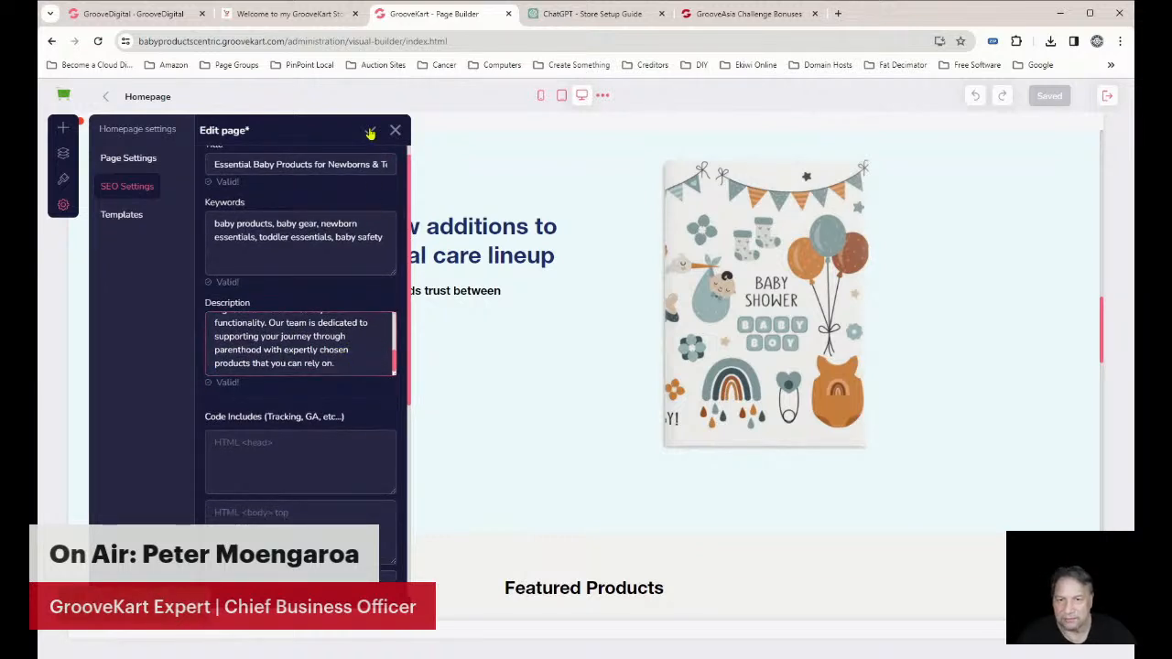
# Set the homepage's Open Graph image to the 1200 x 1200px baby shower notebook picture and close the page settings
pyautogui.scroll(-5, 322, 436)
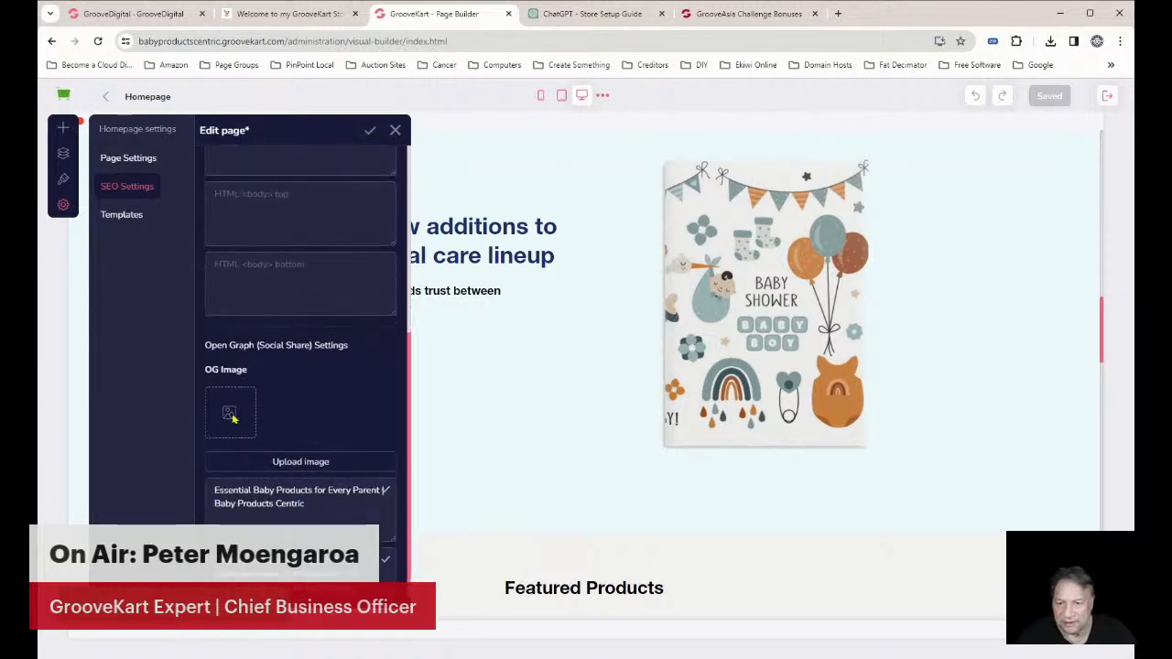
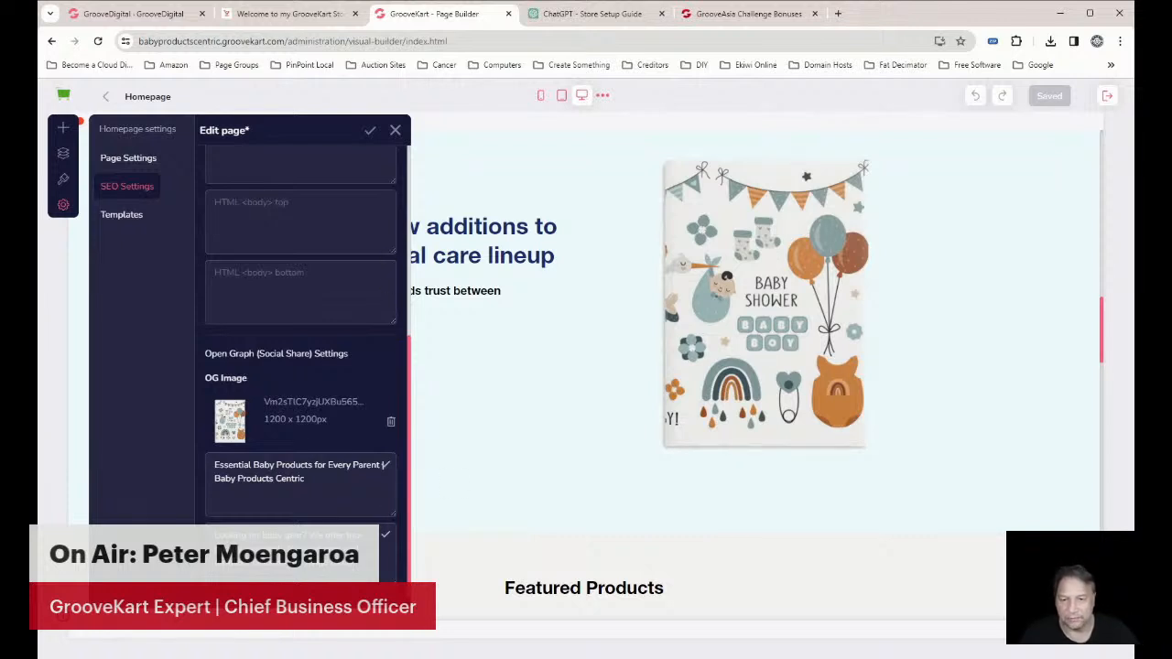
pyautogui.scroll(5, 388, 307)
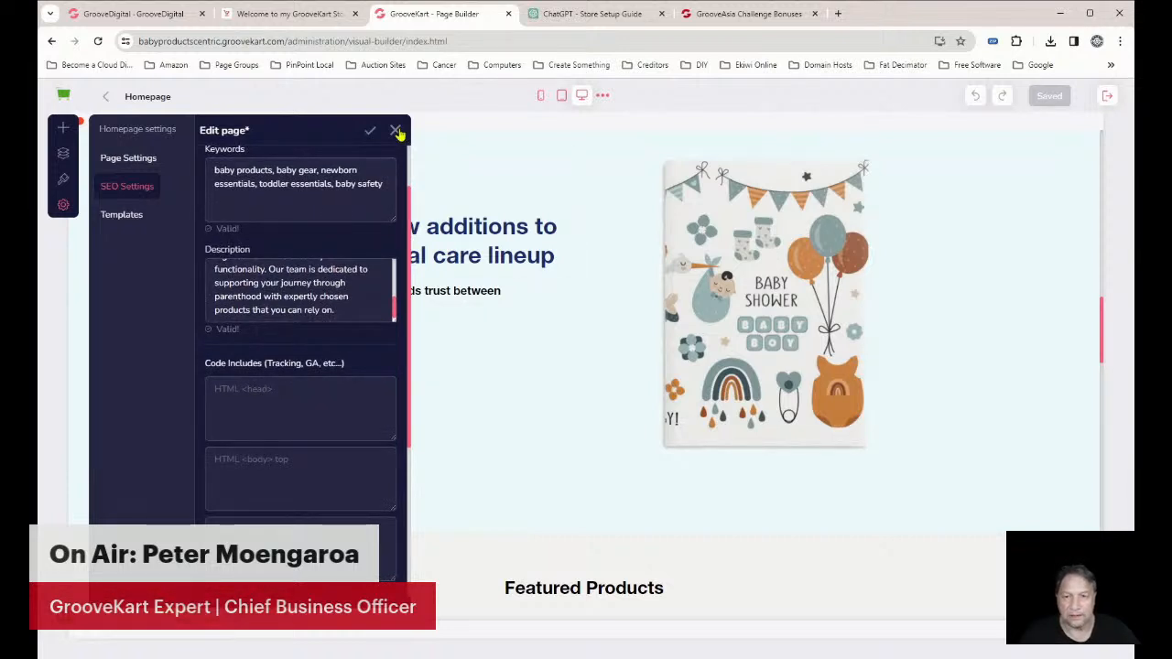
pyautogui.click(395, 131)
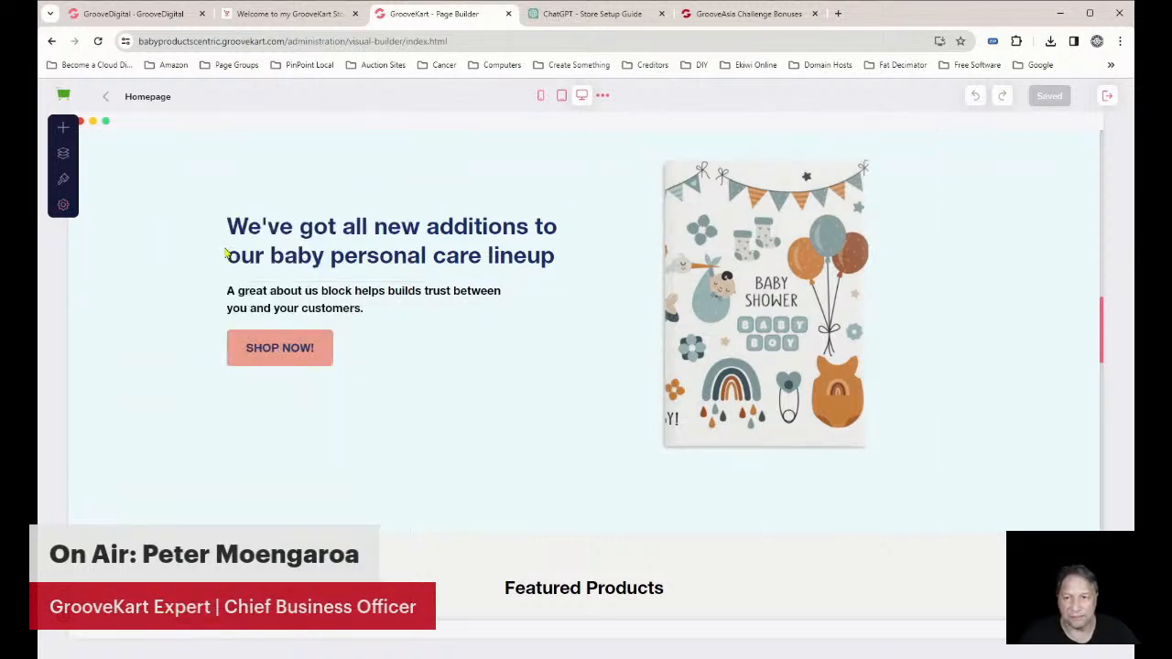
# Reopen the homepage's SEO settings and check the description and the Open Graph image and text
pyautogui.click(63, 204)
pyautogui.click(133, 188)
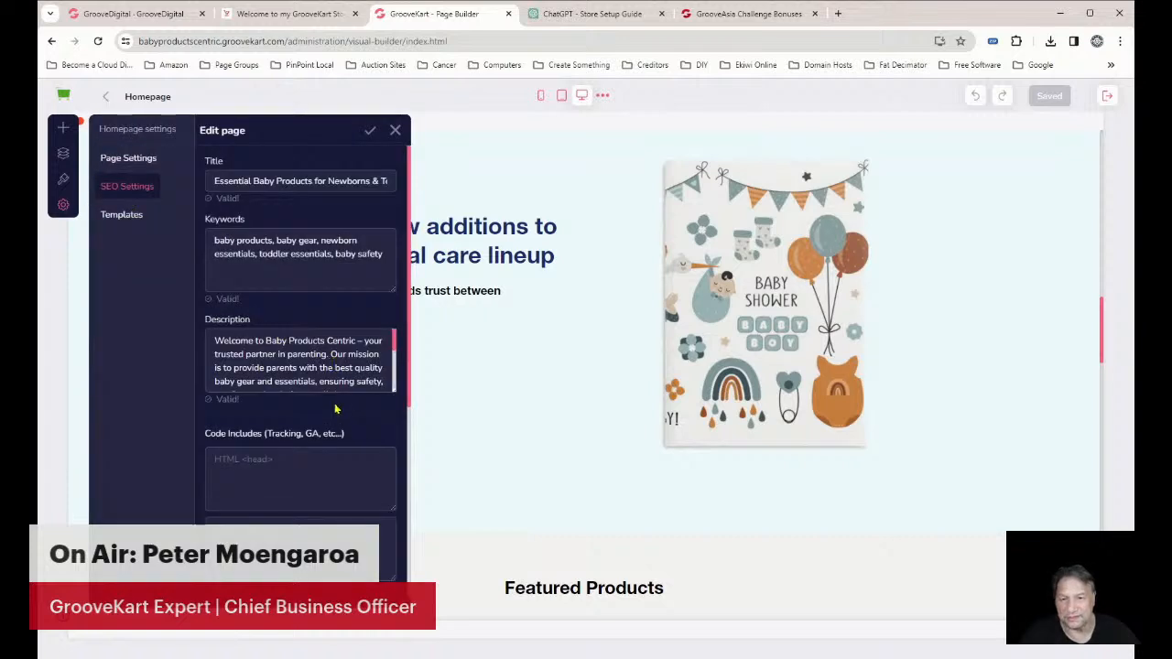
pyautogui.scroll(-5, 338, 411)
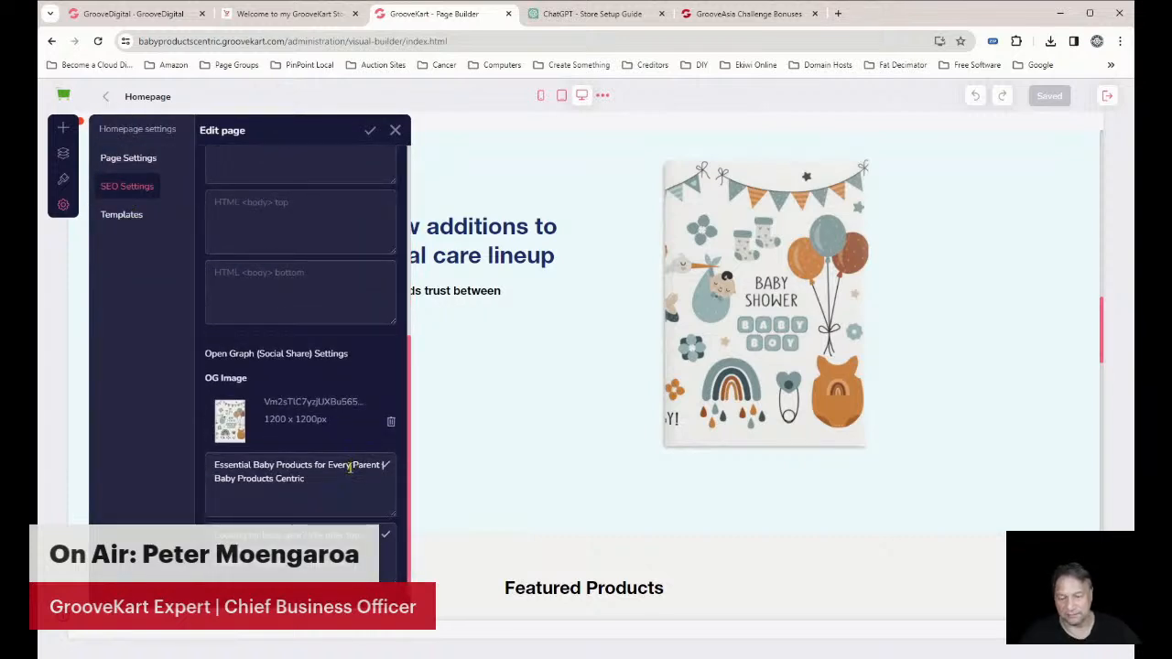
pyautogui.scroll(5, 349, 466)
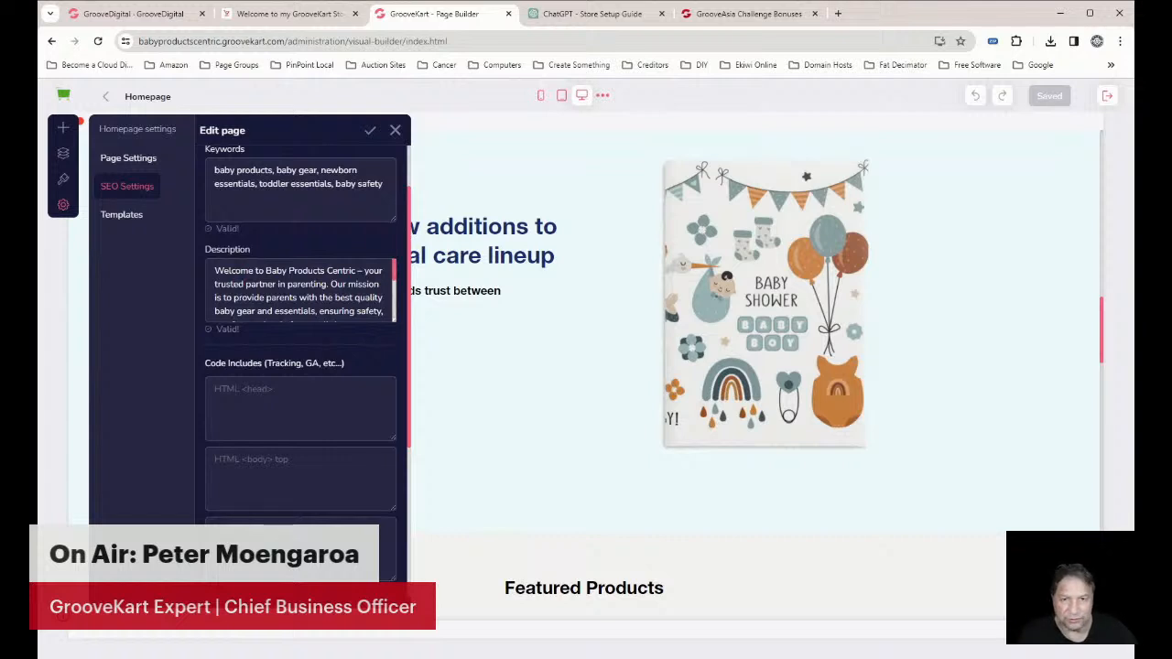
# Switch to ChatGPT's Store Setup Guide, view the nursery picture generated for the OG image, and return to the GrooveKart page builder
pyautogui.click(590, 17)
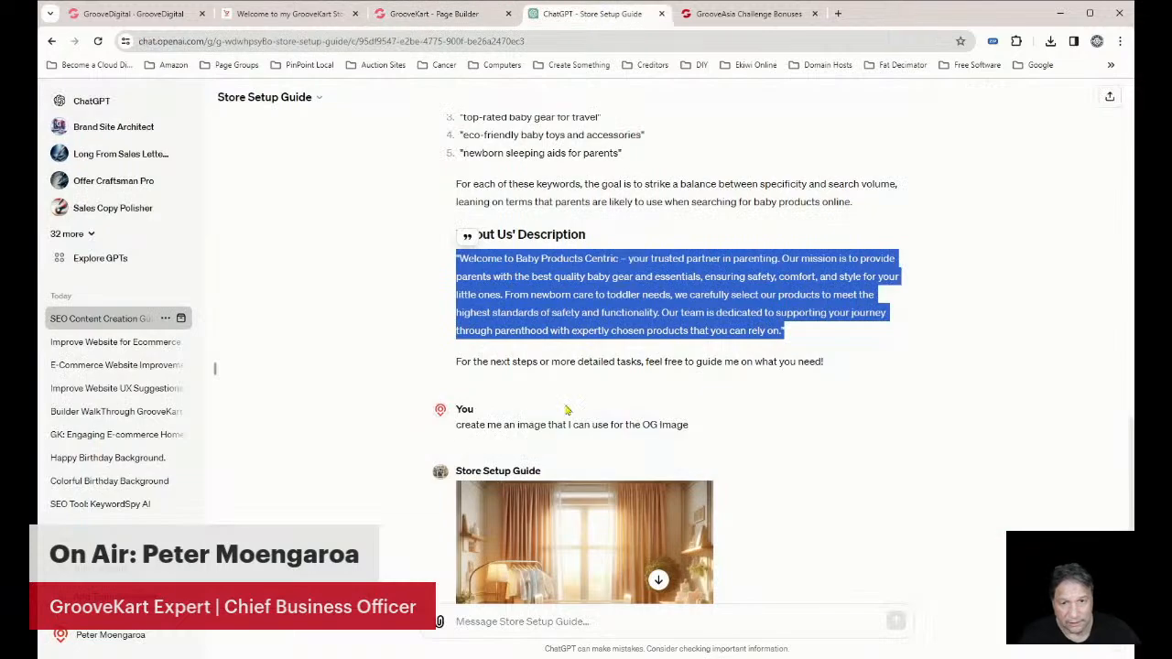
pyautogui.click(832, 283)
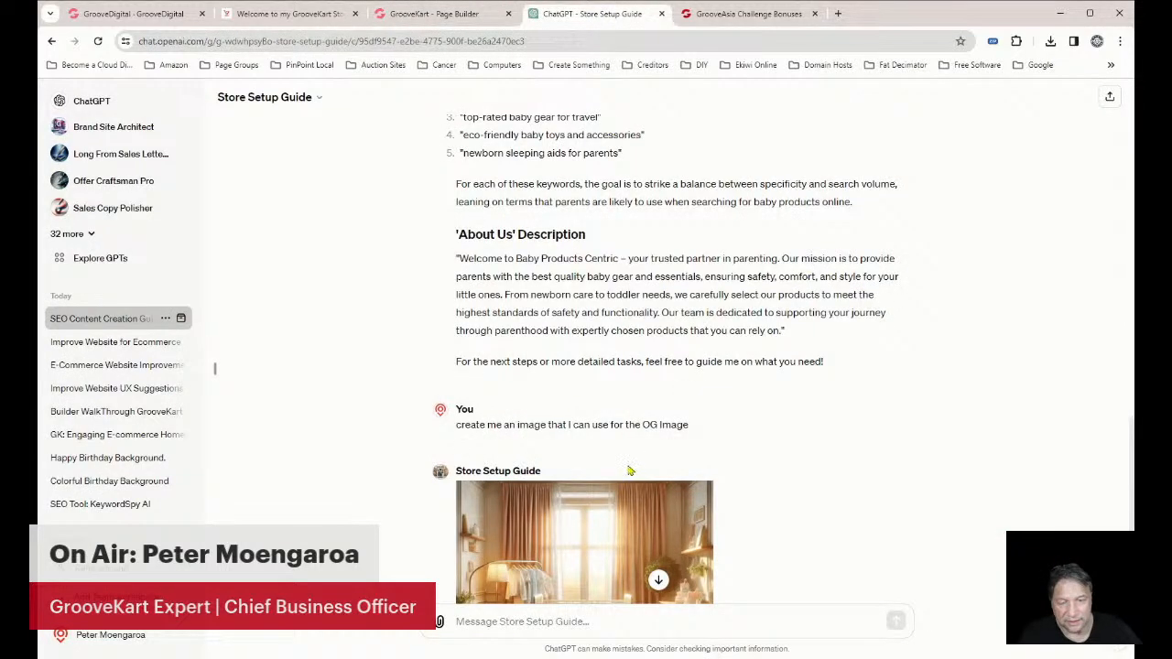
pyautogui.scroll(-3, 561, 399)
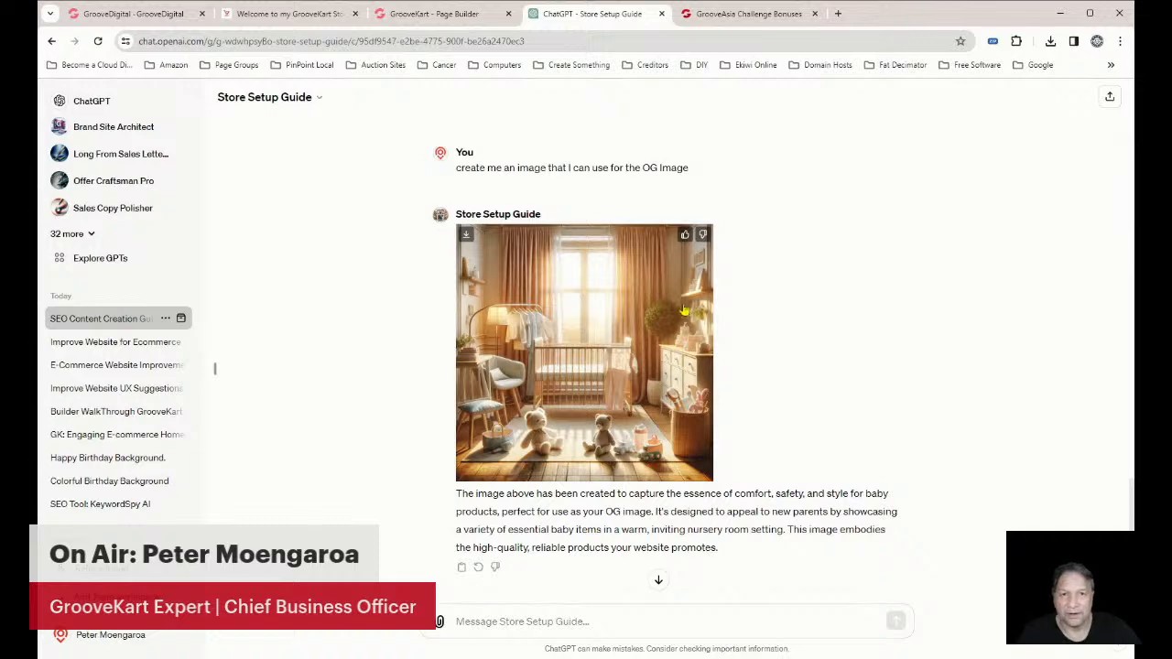
pyautogui.click(432, 15)
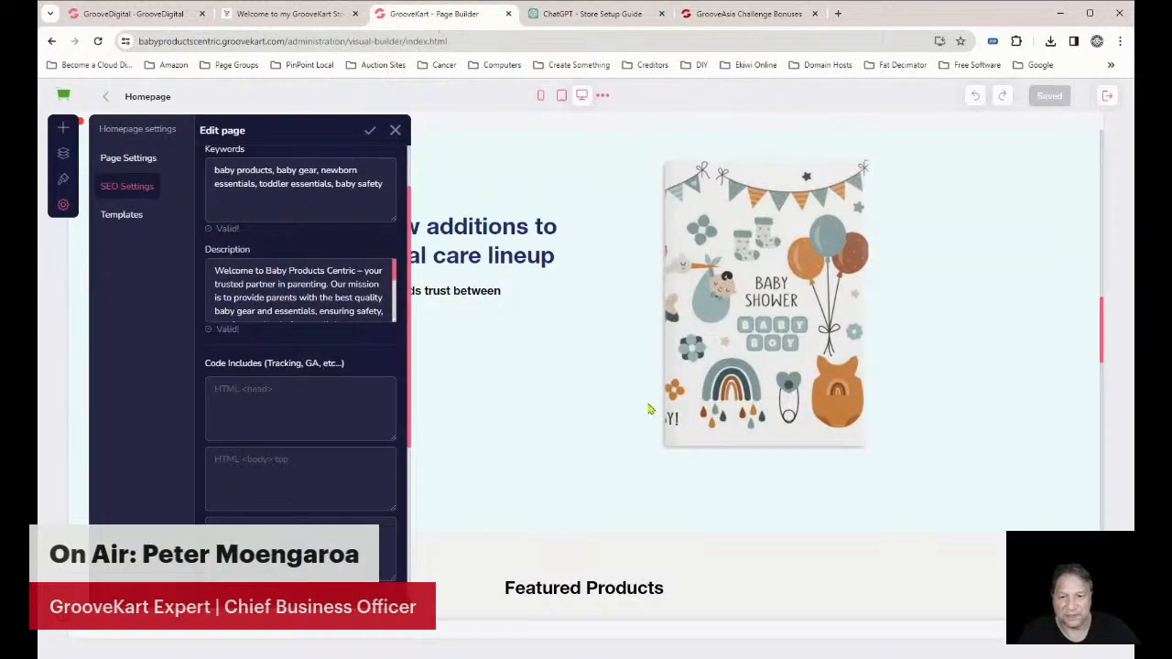
# Reopen the homepage's SEO settings, review the keywords, description, code includes and Open Graph fields, and close the settings
pyautogui.click(395, 129)
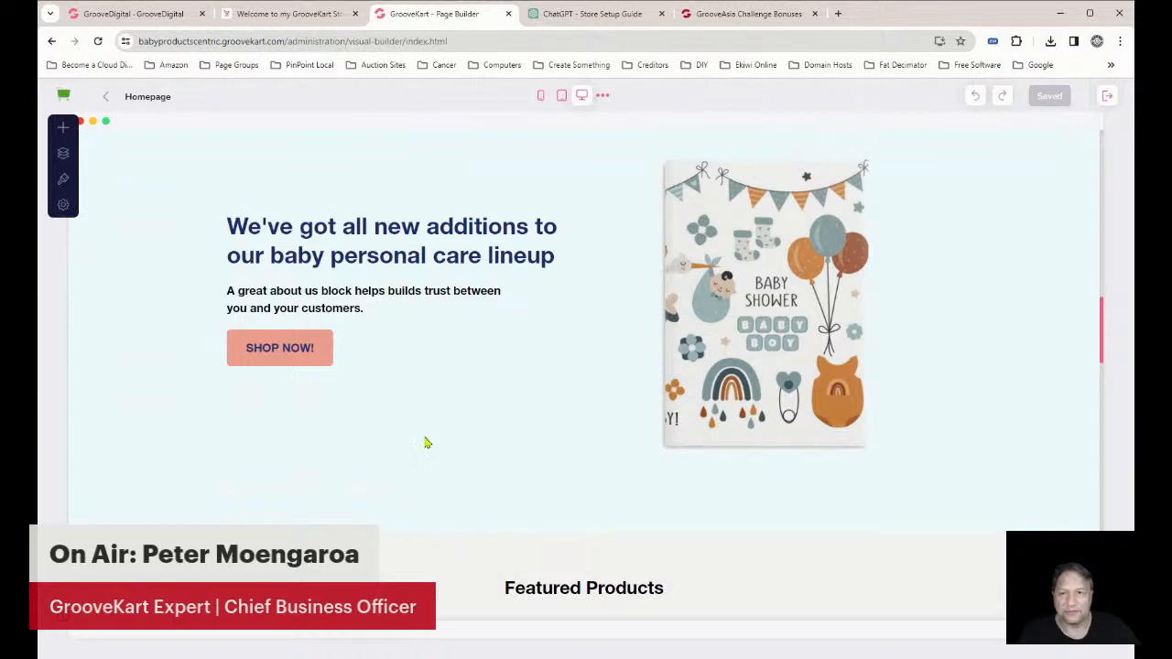
pyautogui.click(63, 204)
pyautogui.click(102, 189)
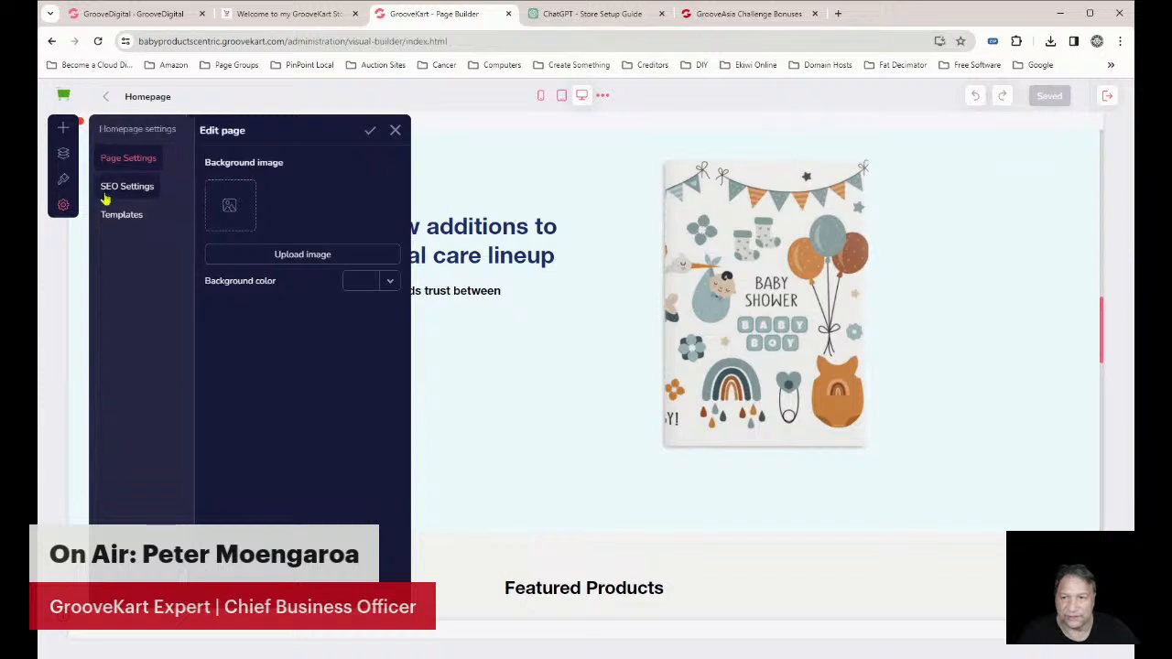
pyautogui.scroll(-3, 356, 429)
pyautogui.scroll(3, 355, 431)
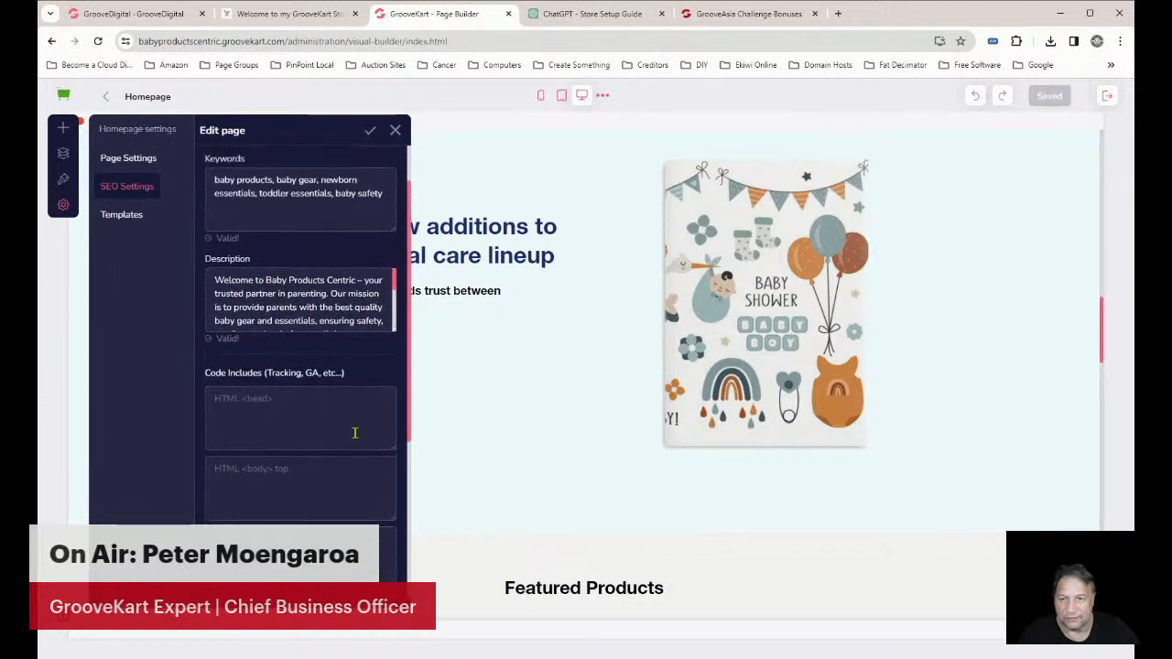
pyautogui.scroll(-5, 355, 442)
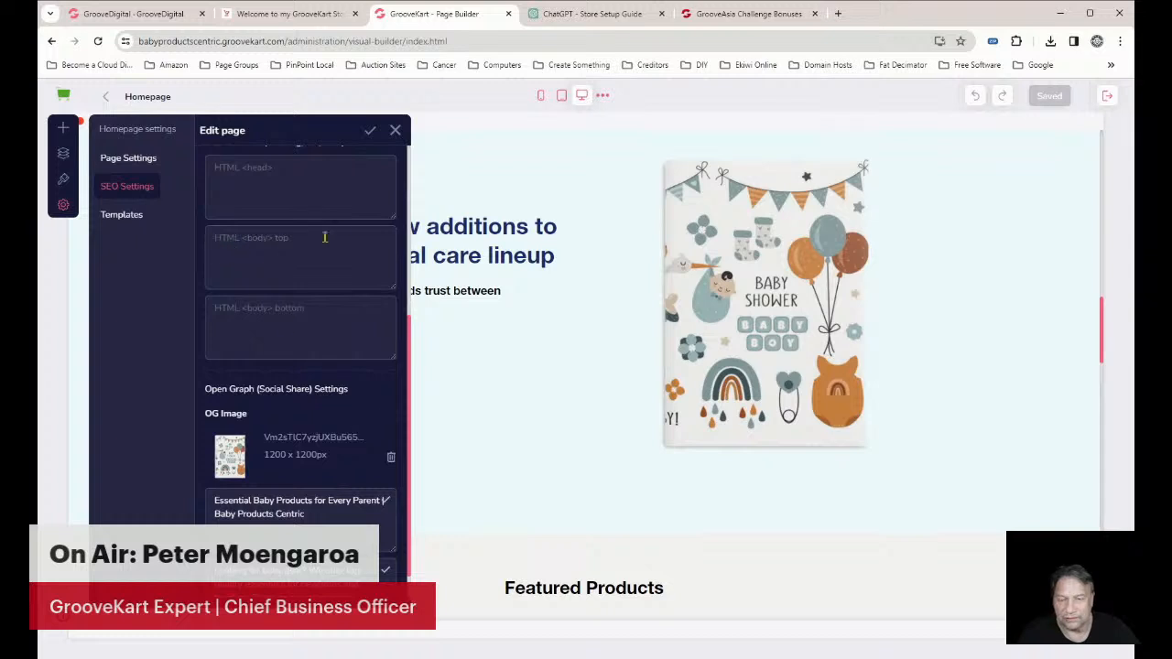
pyautogui.scroll(2, 314, 256)
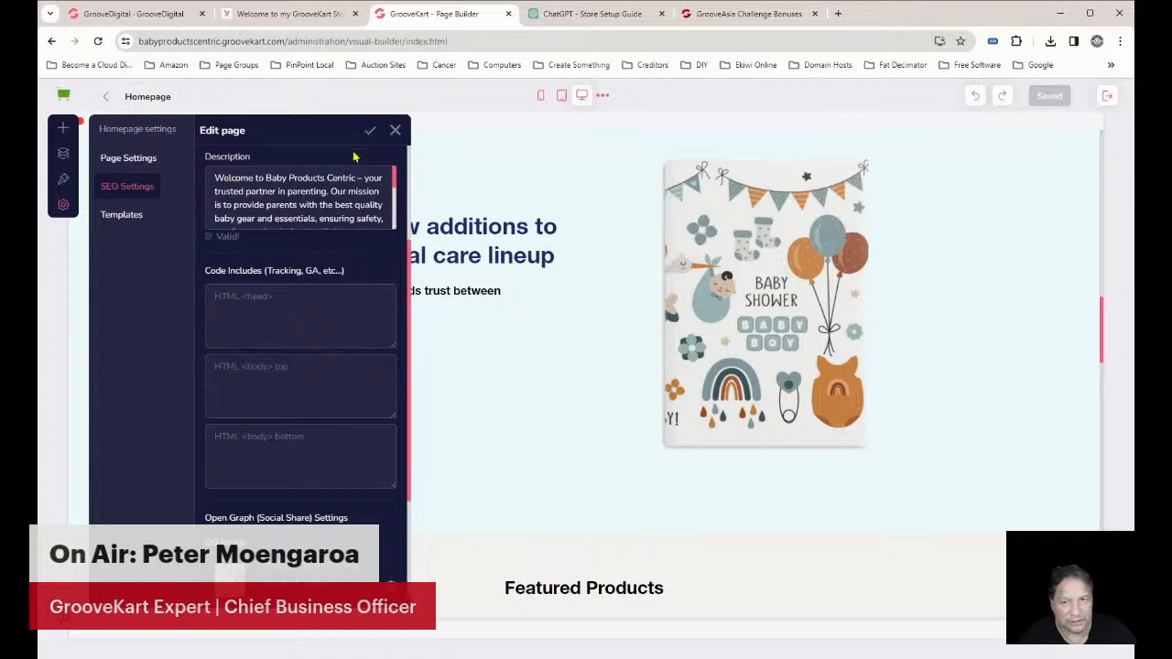
pyautogui.click(395, 130)
# Review the Featured Products section in the builder, reload the live storefront homepage, and examine its sections down to Featured Products
pyautogui.scroll(-5, 653, 329)
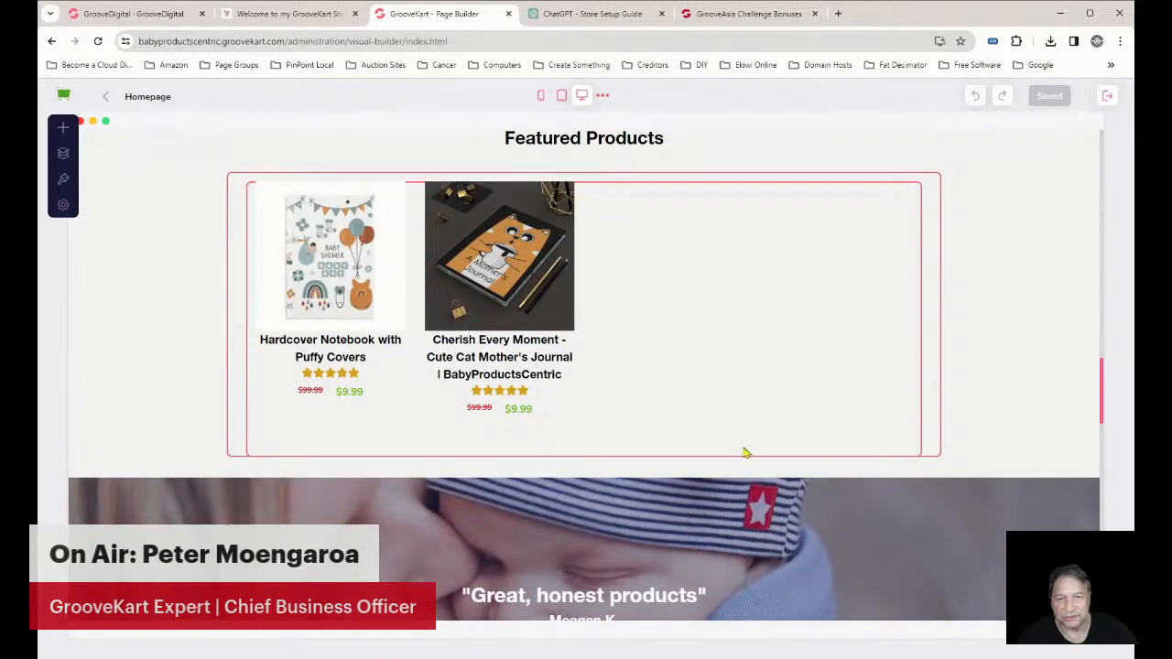
pyautogui.scroll(5, 922, 400)
pyautogui.scroll(4, 824, 275)
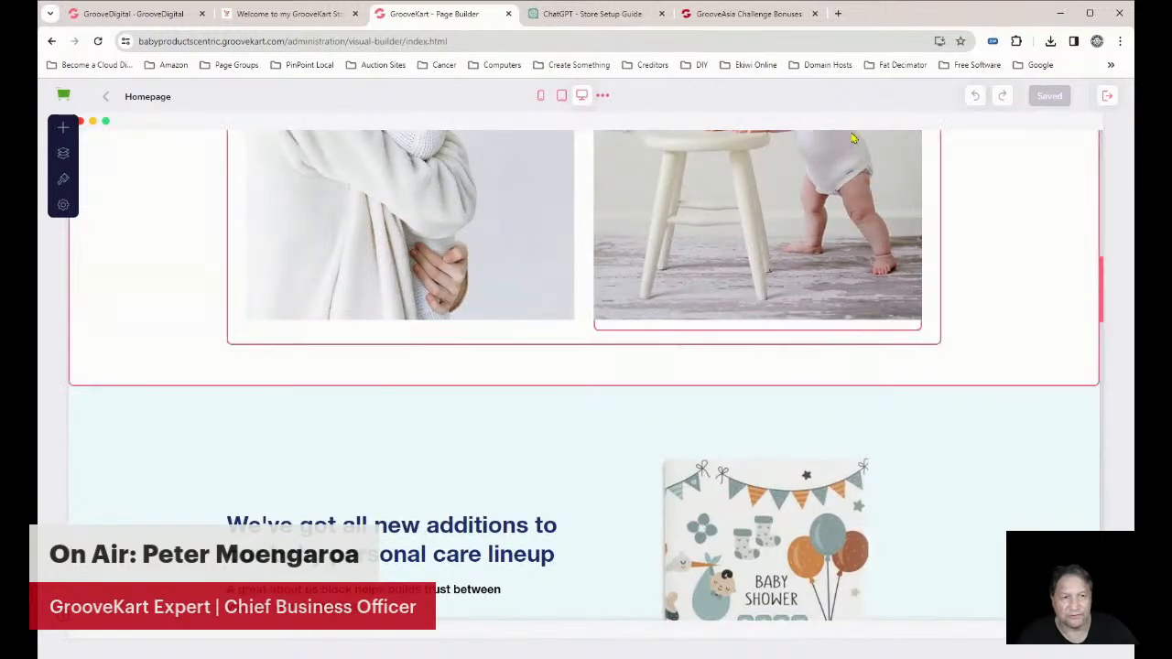
pyautogui.click(303, 15)
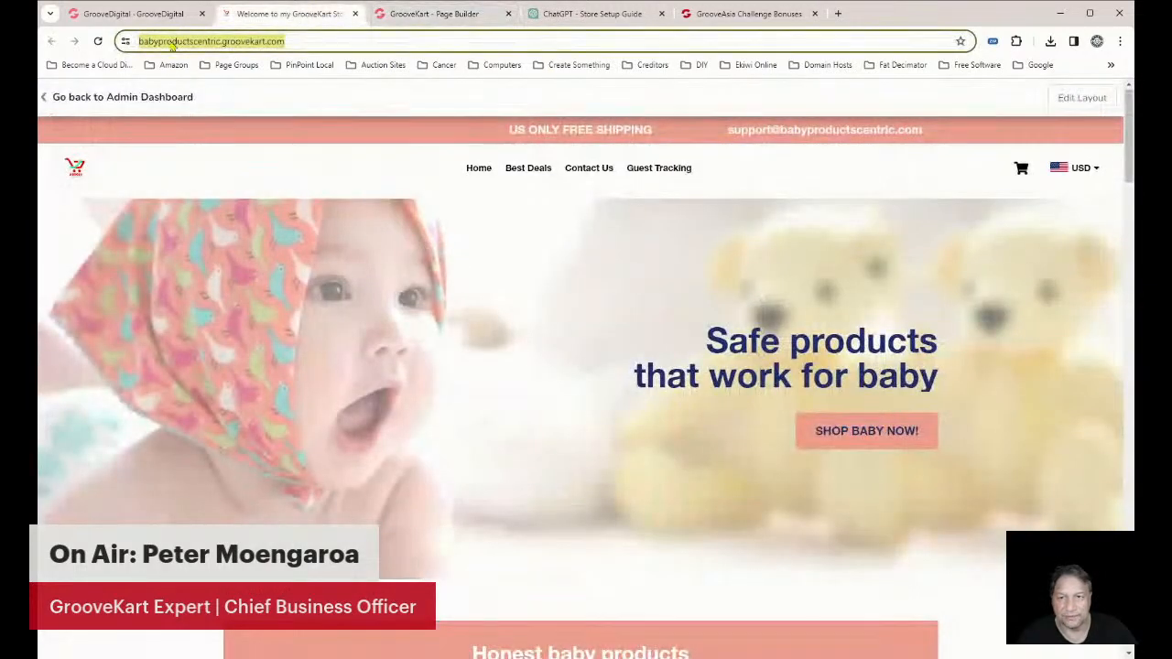
pyautogui.click(98, 40)
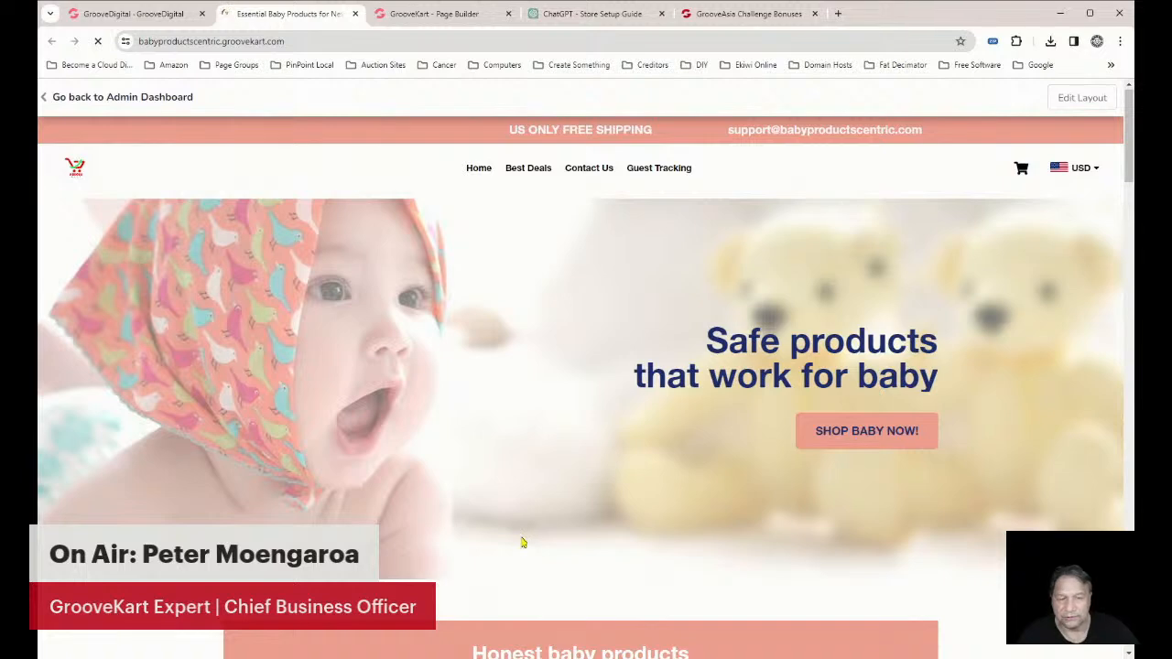
pyautogui.scroll(-9, 579, 543)
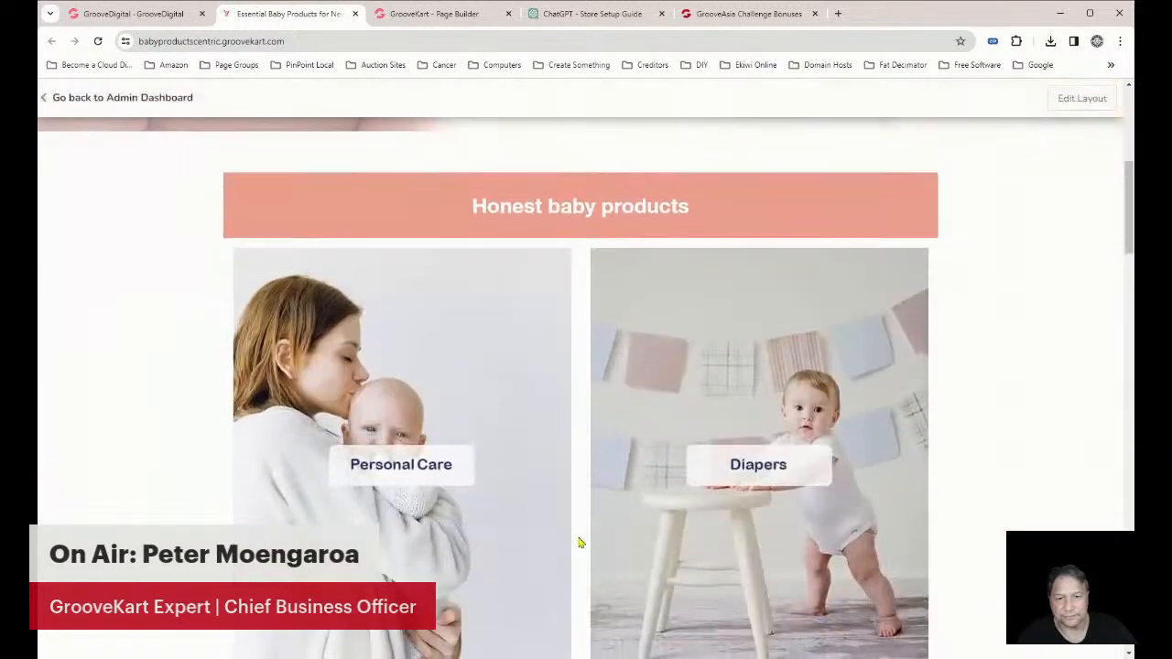
pyautogui.scroll(-5, 579, 543)
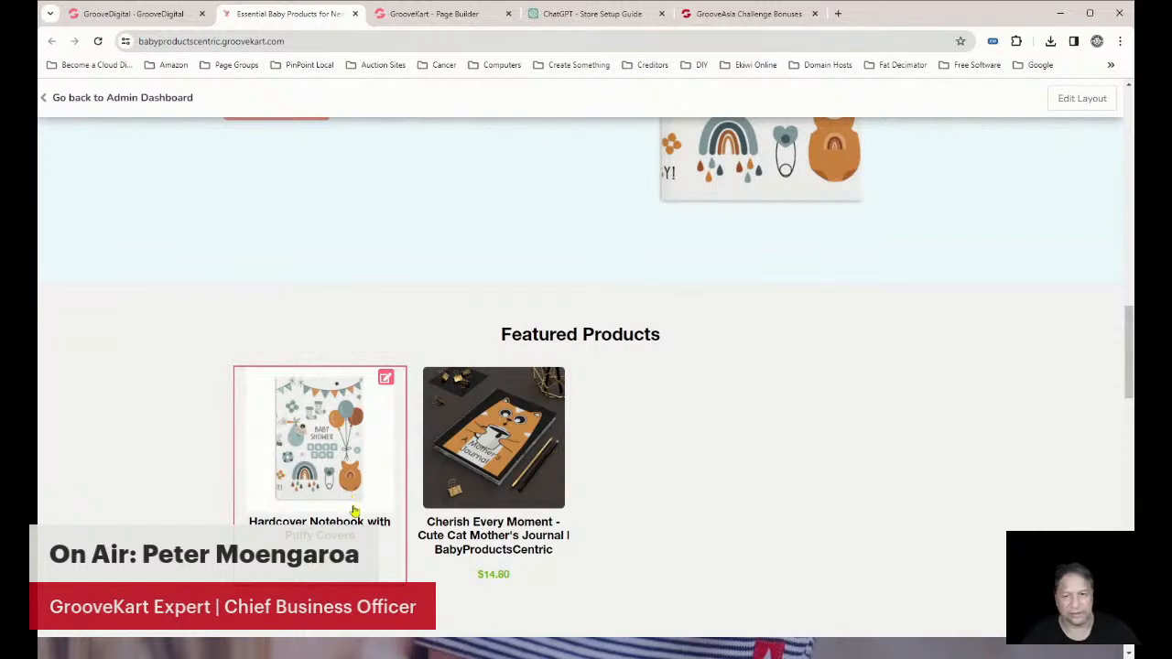
pyautogui.scroll(1, 354, 509)
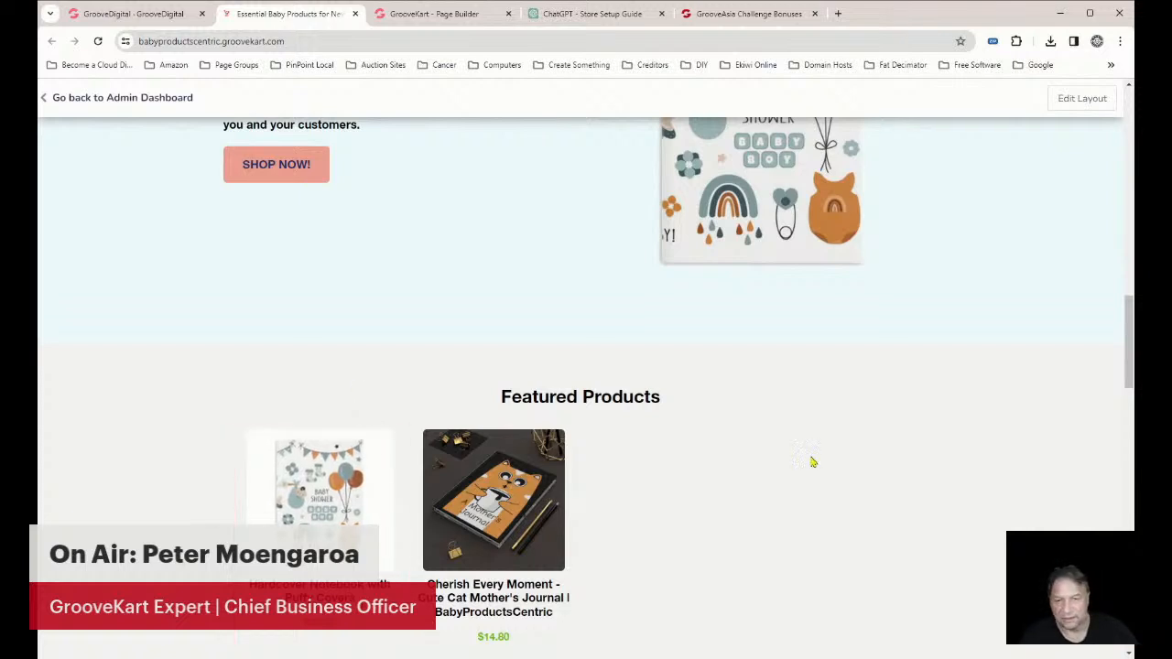
pyautogui.scroll(2, 812, 361)
pyautogui.scroll(-2, 753, 398)
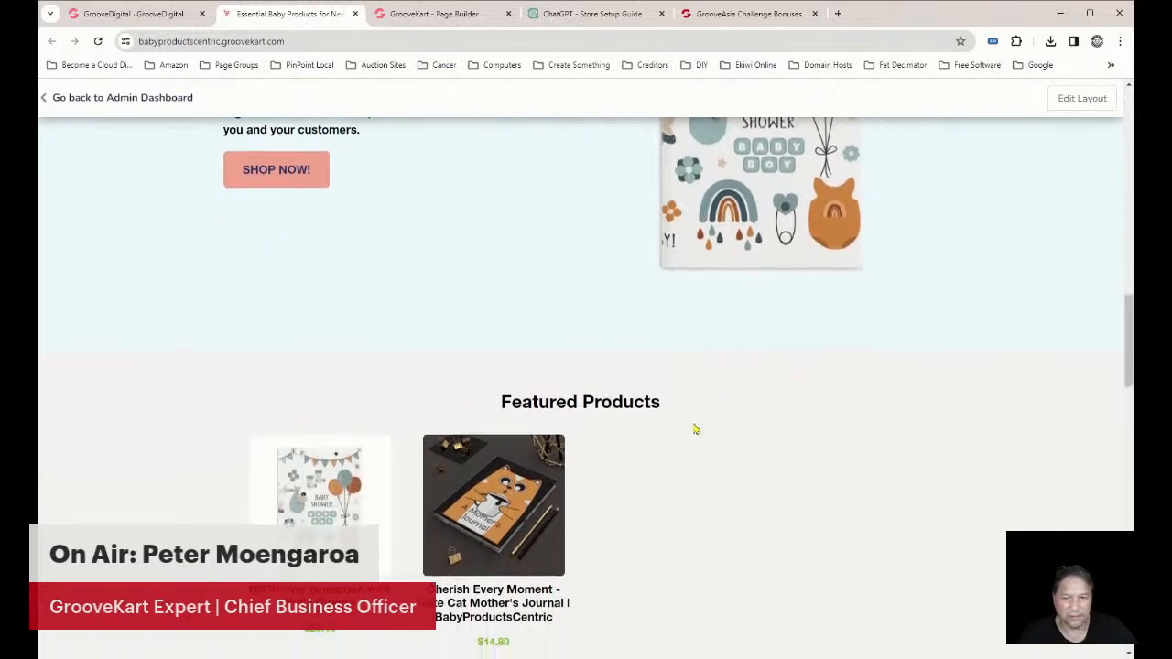
# Open the Hardcover Notebook with Puffy Covers product page and examine its options, special offer, details and customer reviews section
pyautogui.click(358, 504)
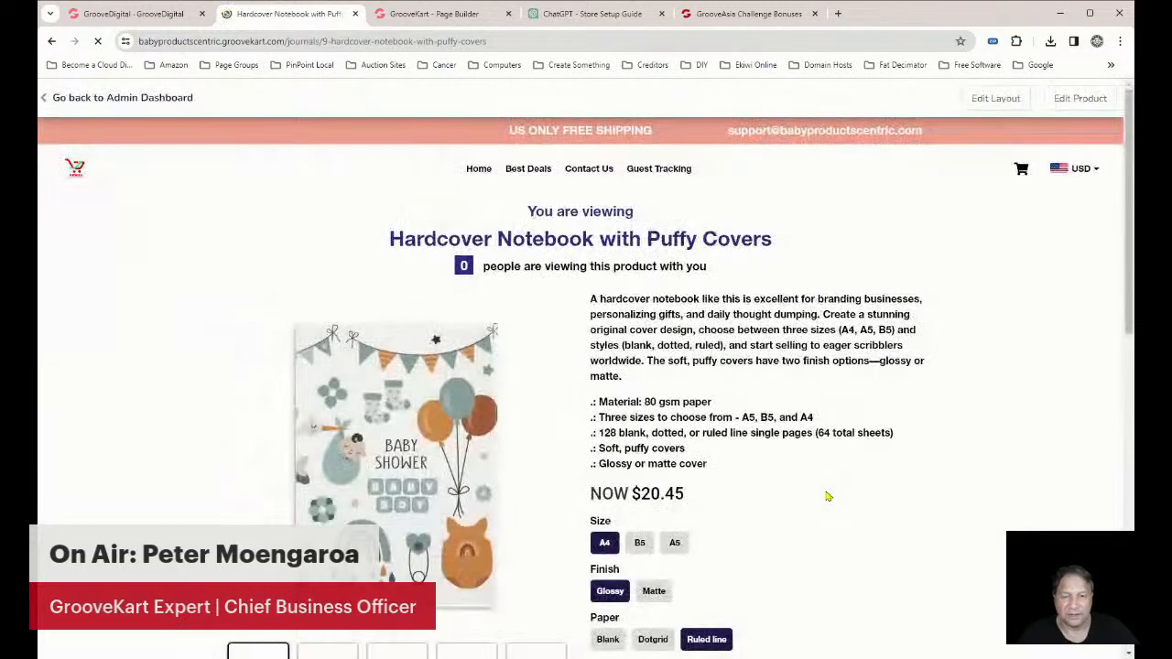
pyautogui.scroll(-3, 827, 492)
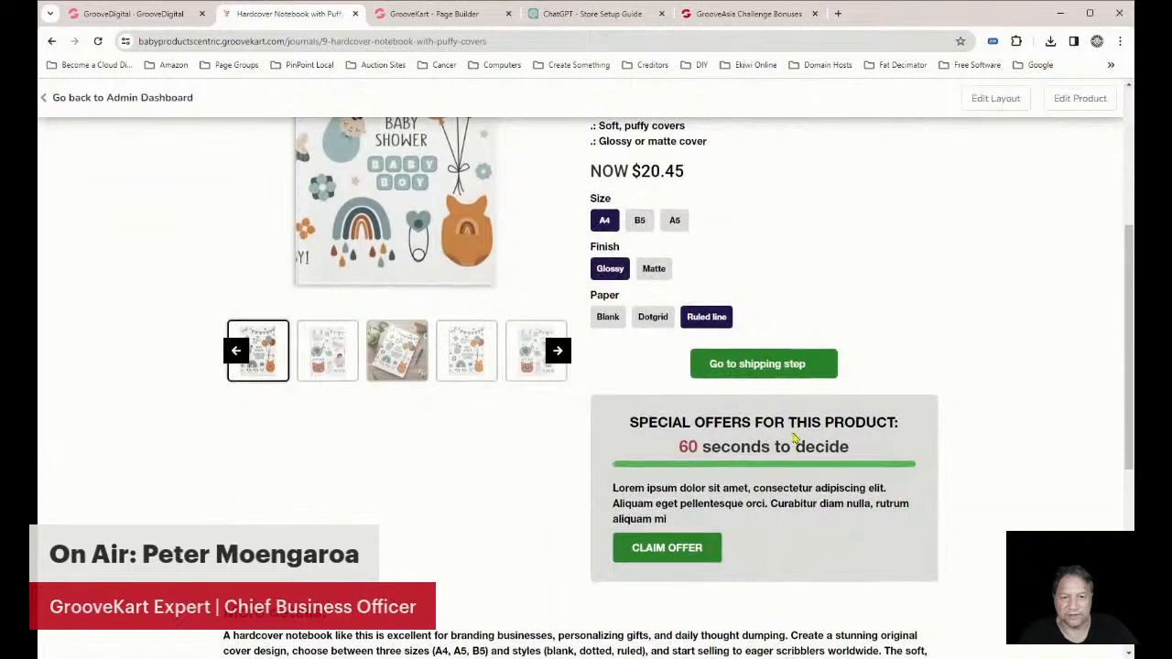
pyautogui.scroll(-4, 793, 437)
pyautogui.scroll(3, 478, 464)
pyautogui.scroll(-2, 549, 462)
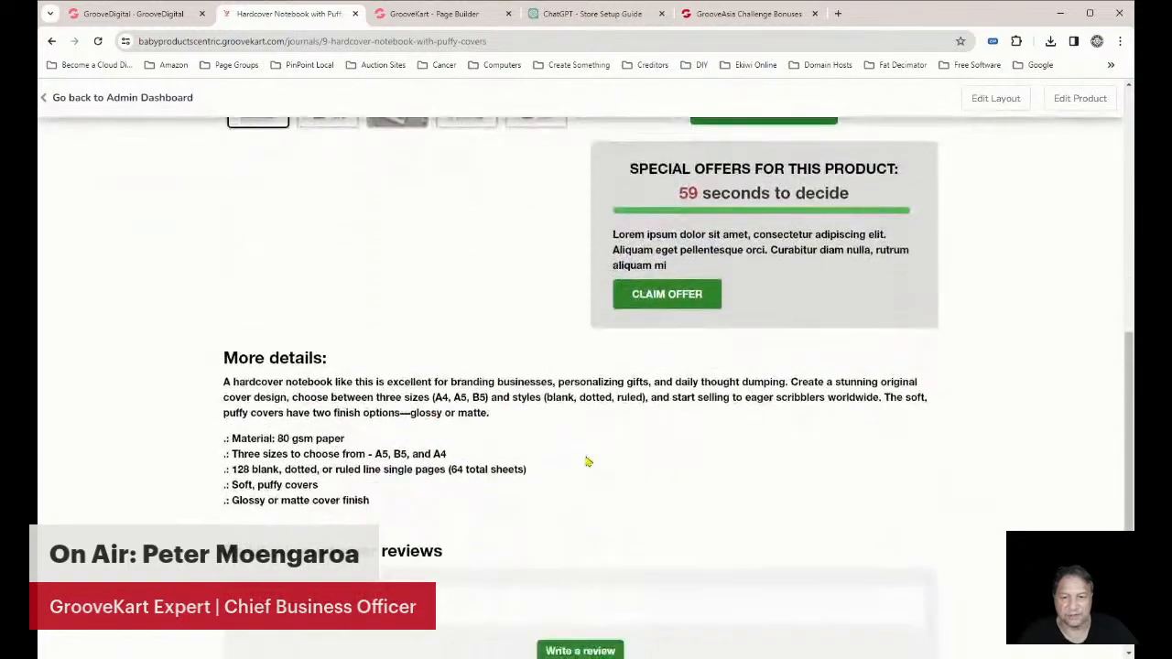
pyautogui.scroll(4, 549, 403)
pyautogui.scroll(3, 485, 334)
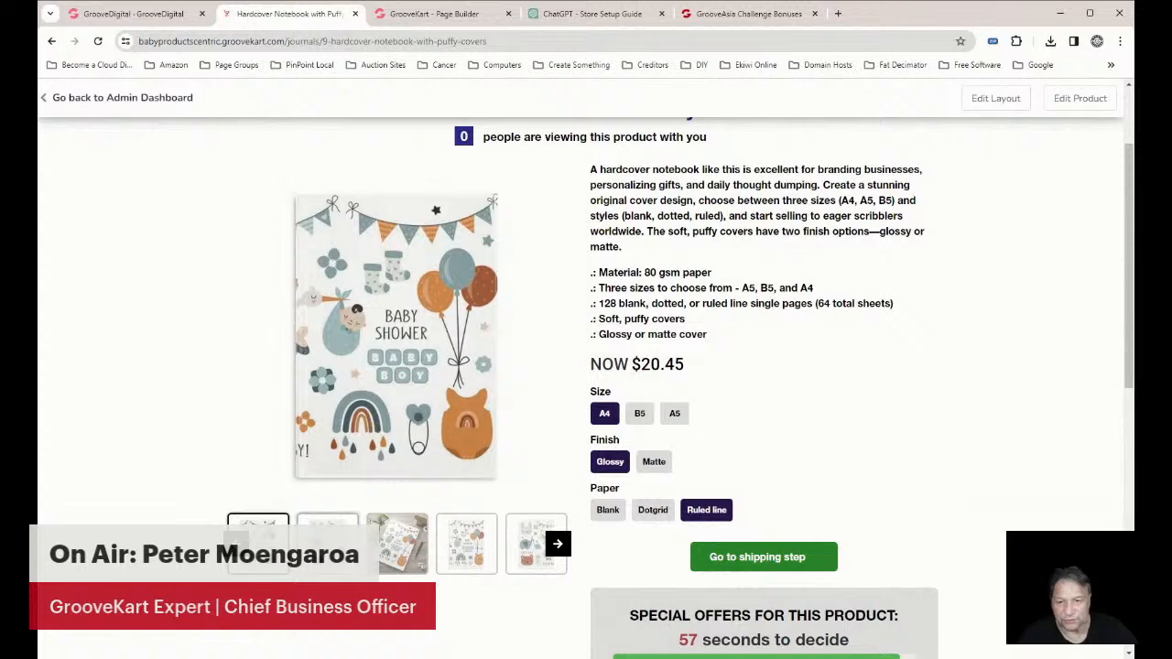
# View the notebook's front and back cover images enlarged, browse its other gallery pictures, and recheck the product details and reviews
pyautogui.click(405, 388)
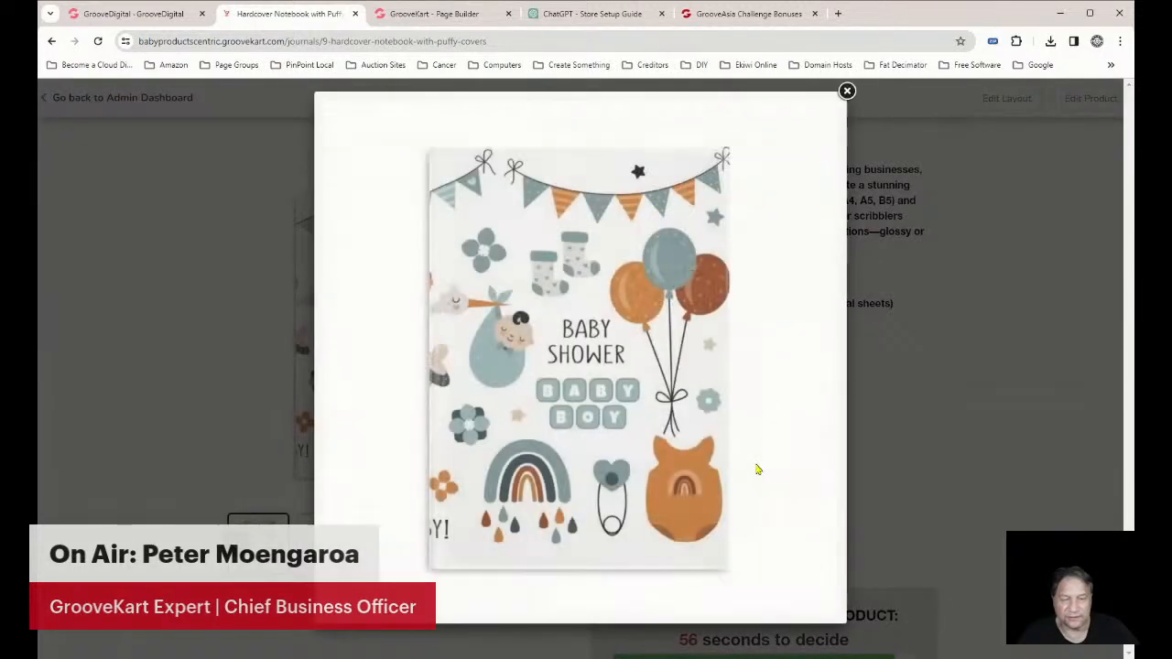
pyautogui.click(847, 91)
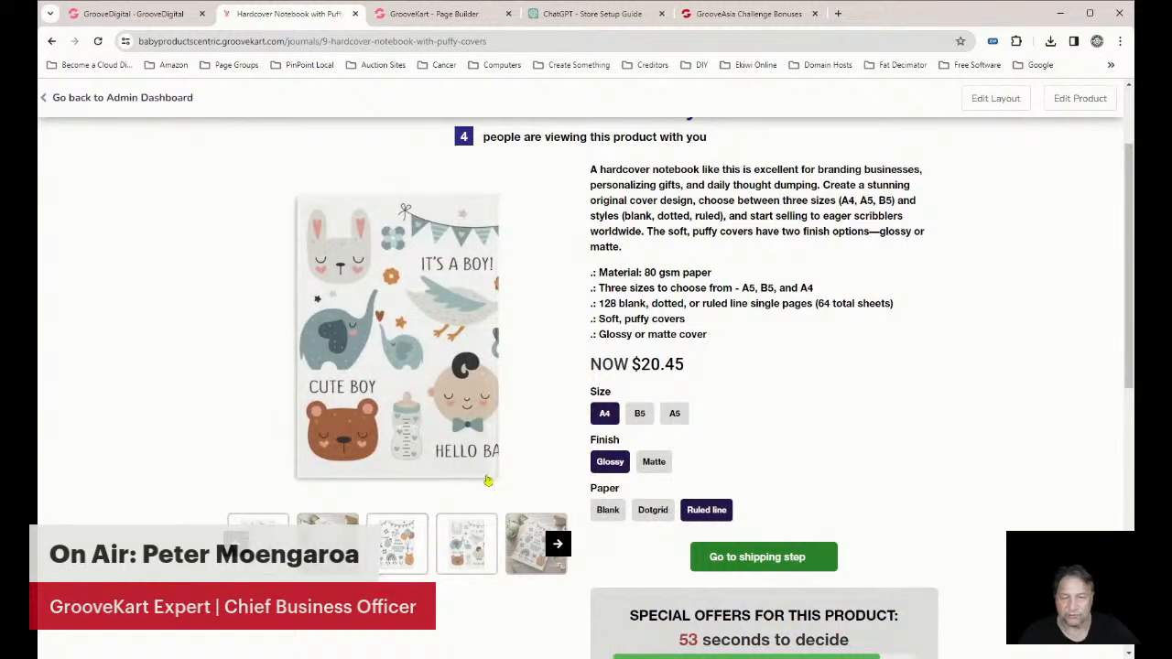
pyautogui.click(640, 412)
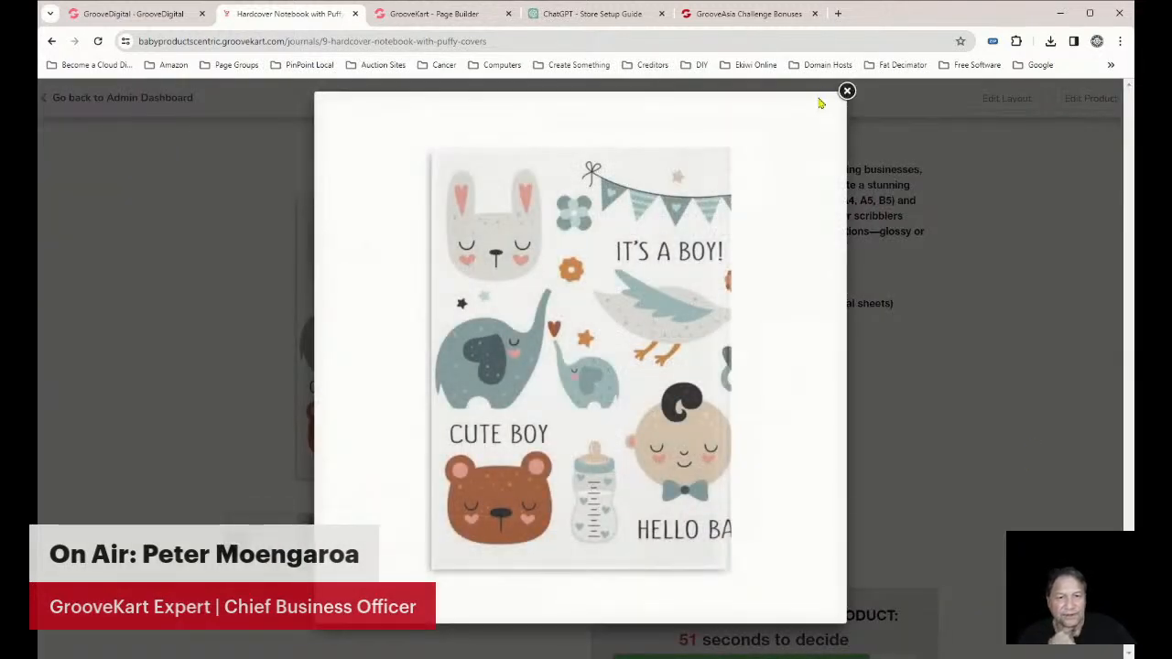
pyautogui.click(870, 96)
pyautogui.click(397, 549)
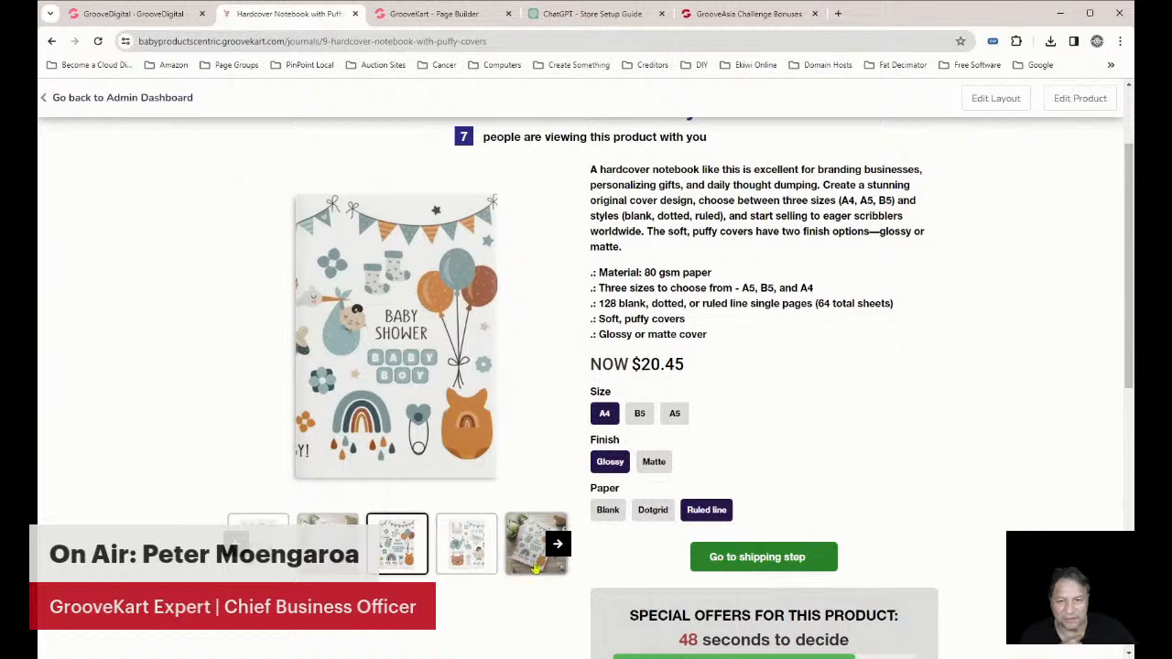
pyautogui.click(556, 550)
pyautogui.click(328, 549)
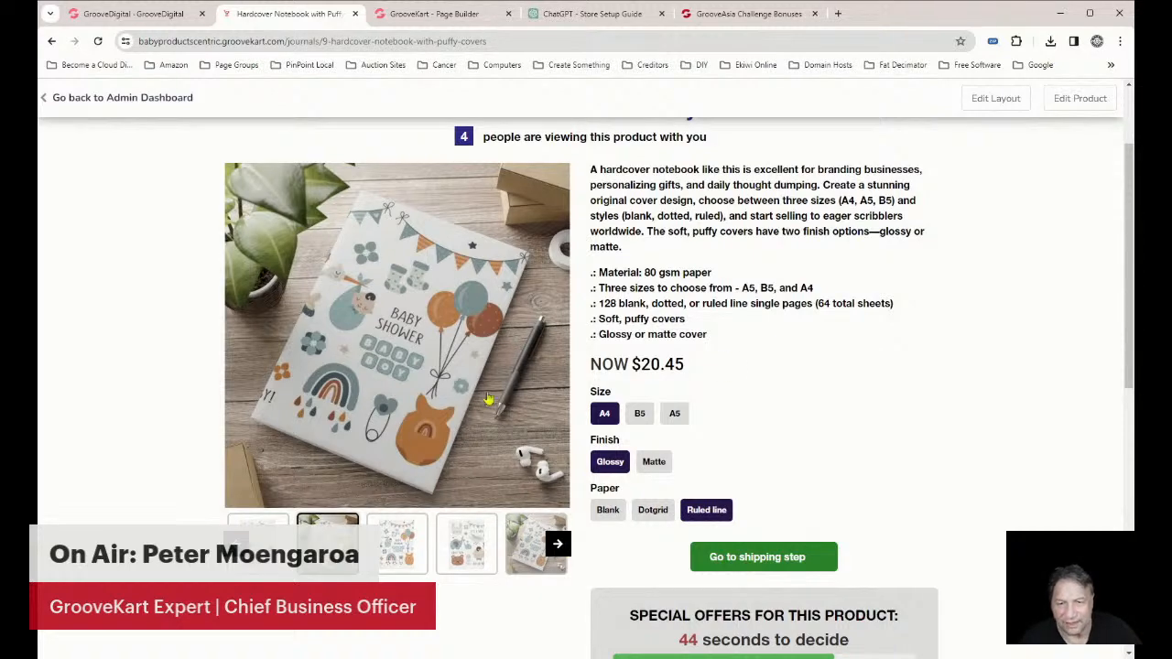
pyautogui.scroll(-7, 528, 369)
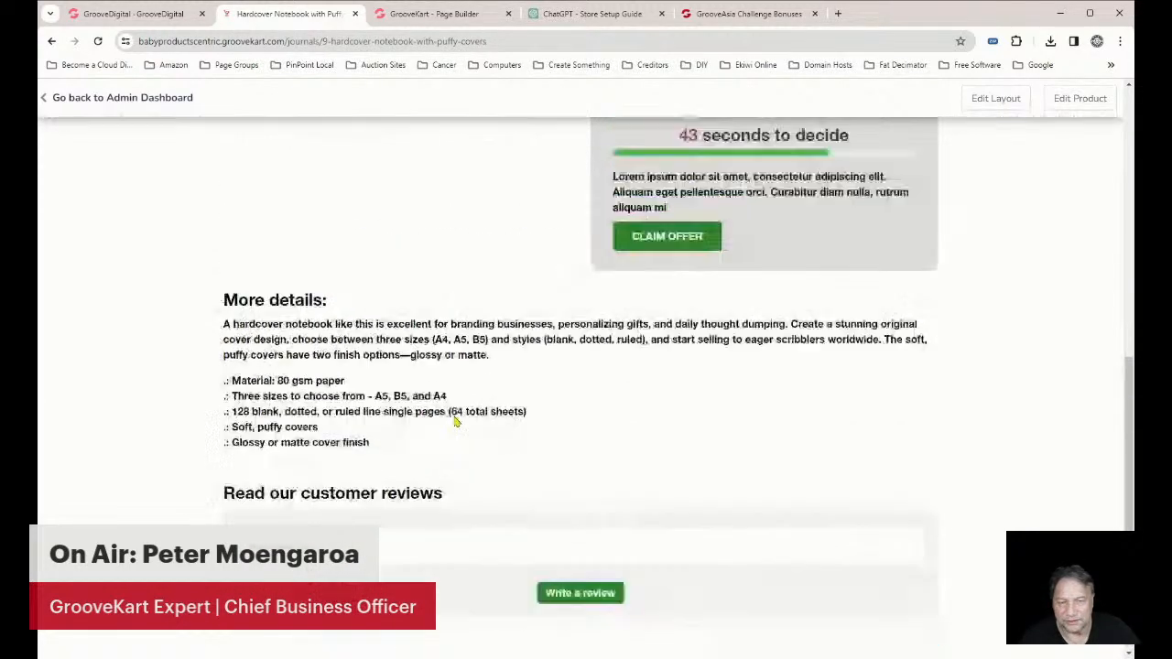
pyautogui.scroll(6, 456, 421)
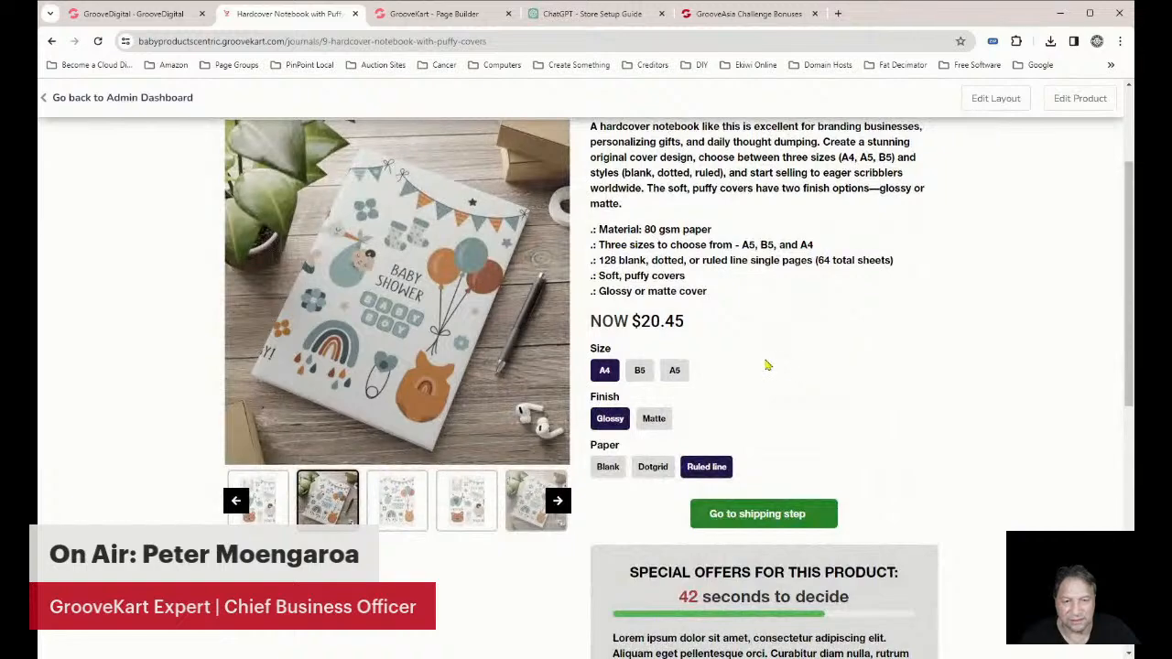
# Look over the notebook product page again, from its description and price to the size, finish and paper options and special offer
pyautogui.scroll(3, 756, 370)
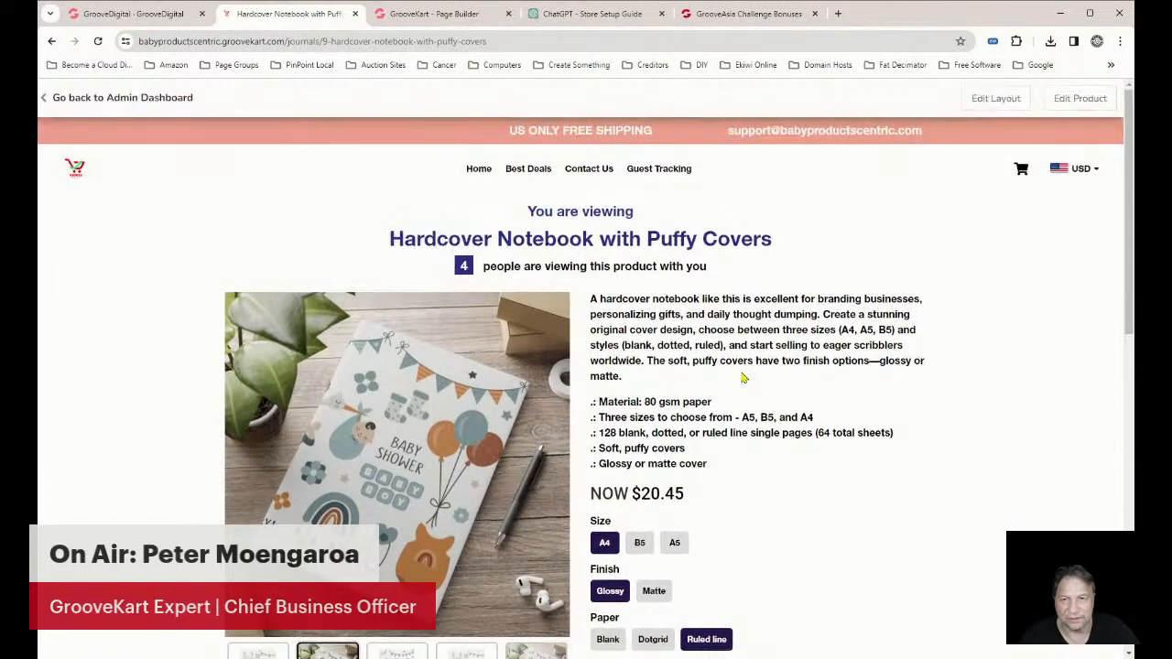
pyautogui.scroll(-4, 746, 380)
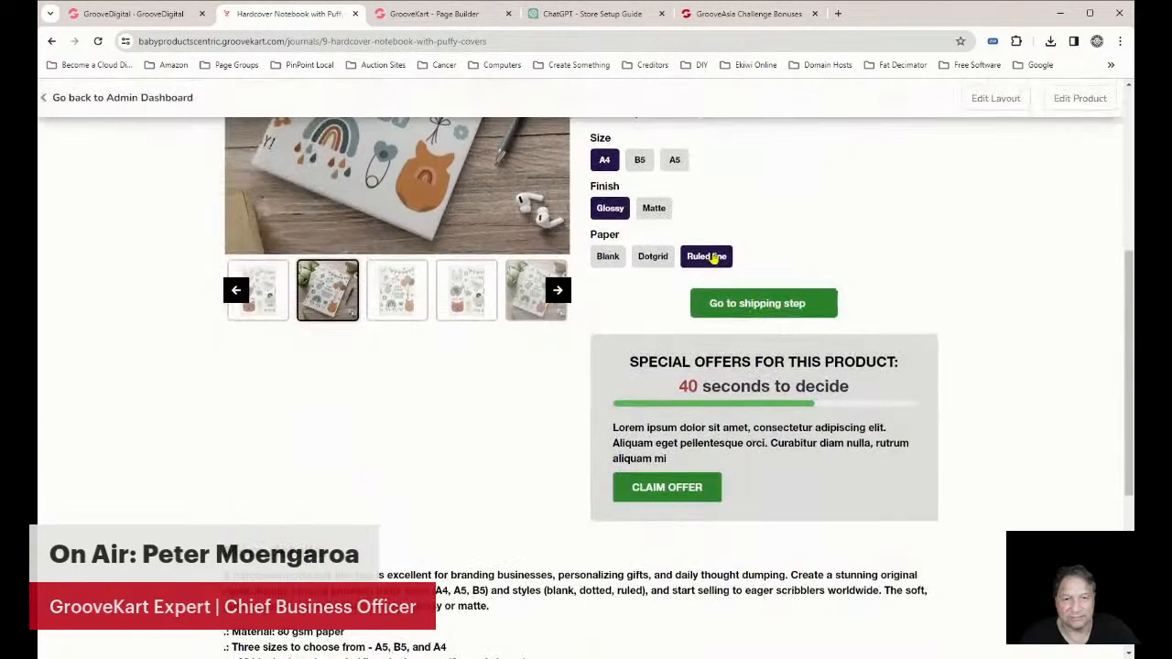
pyautogui.scroll(3, 648, 391)
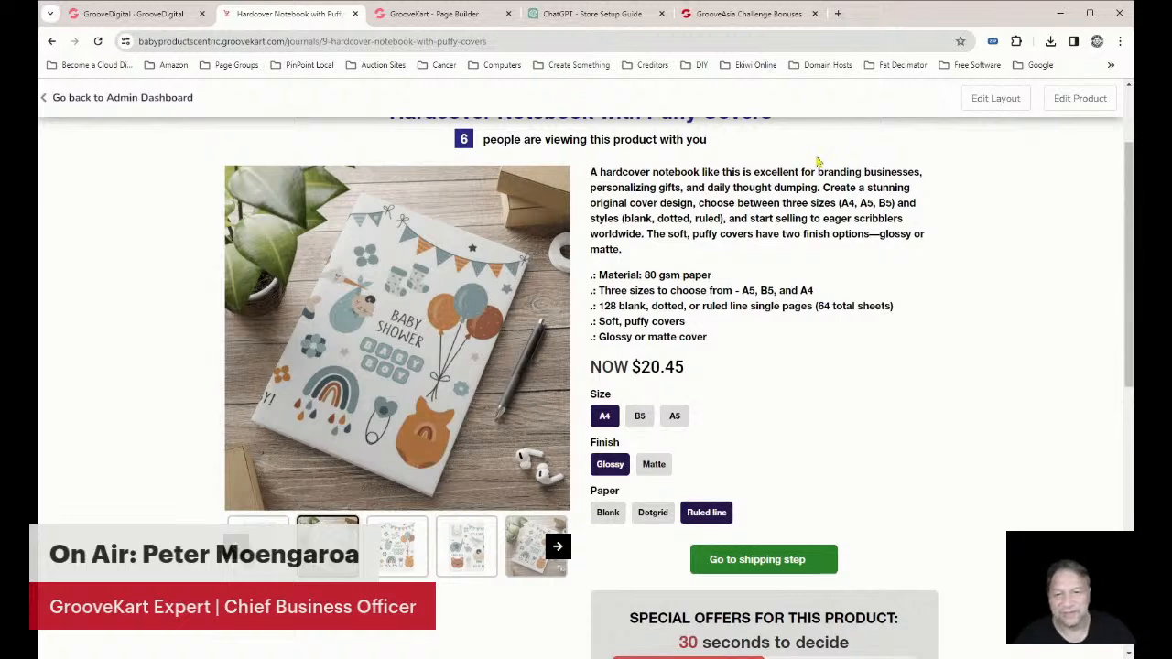
pyautogui.scroll(1, 749, 343)
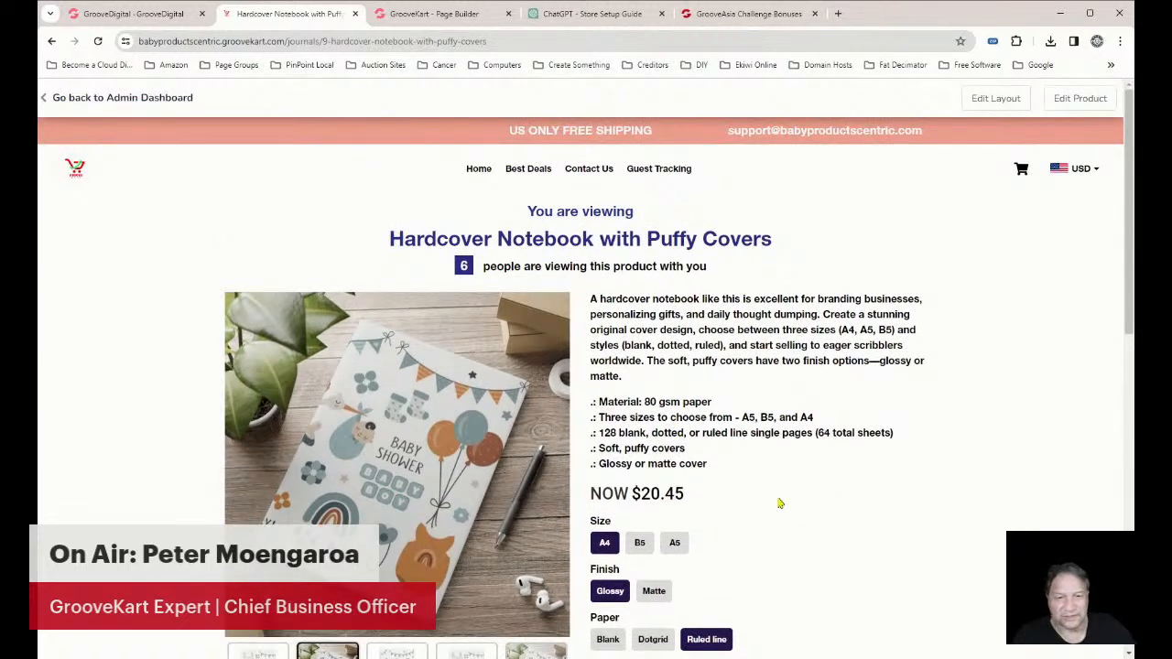
# Review the title, keywords and description in the homepage's SEO settings in the page builder, and return to the notebook product page
pyautogui.click(134, 14)
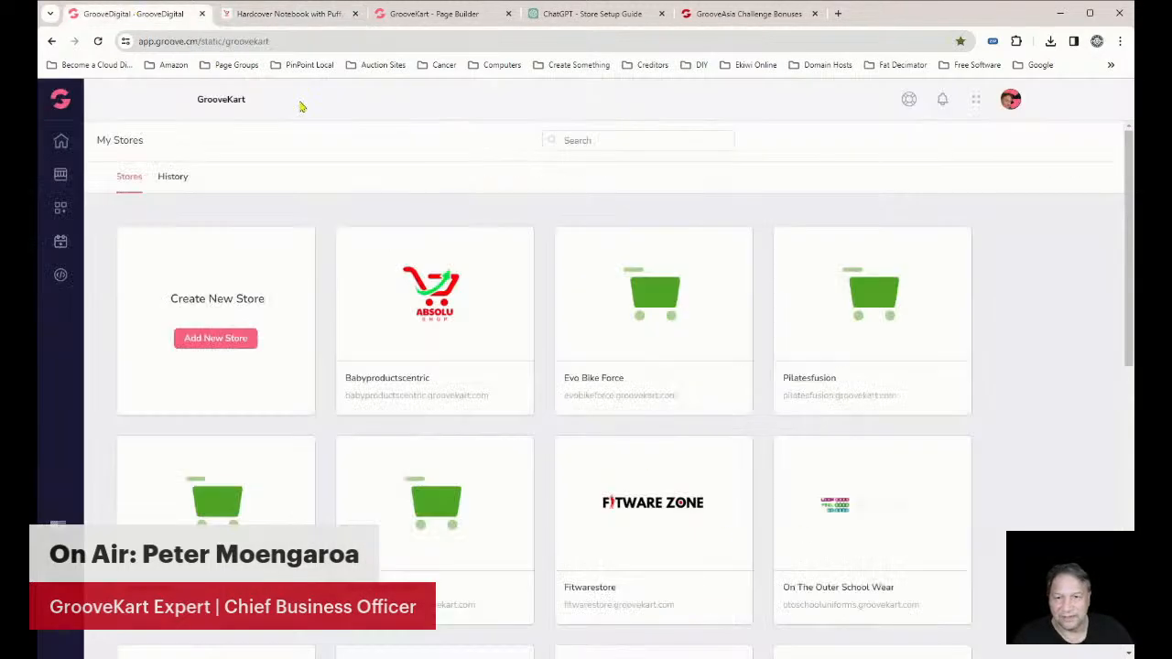
pyautogui.click(313, 20)
pyautogui.click(397, 20)
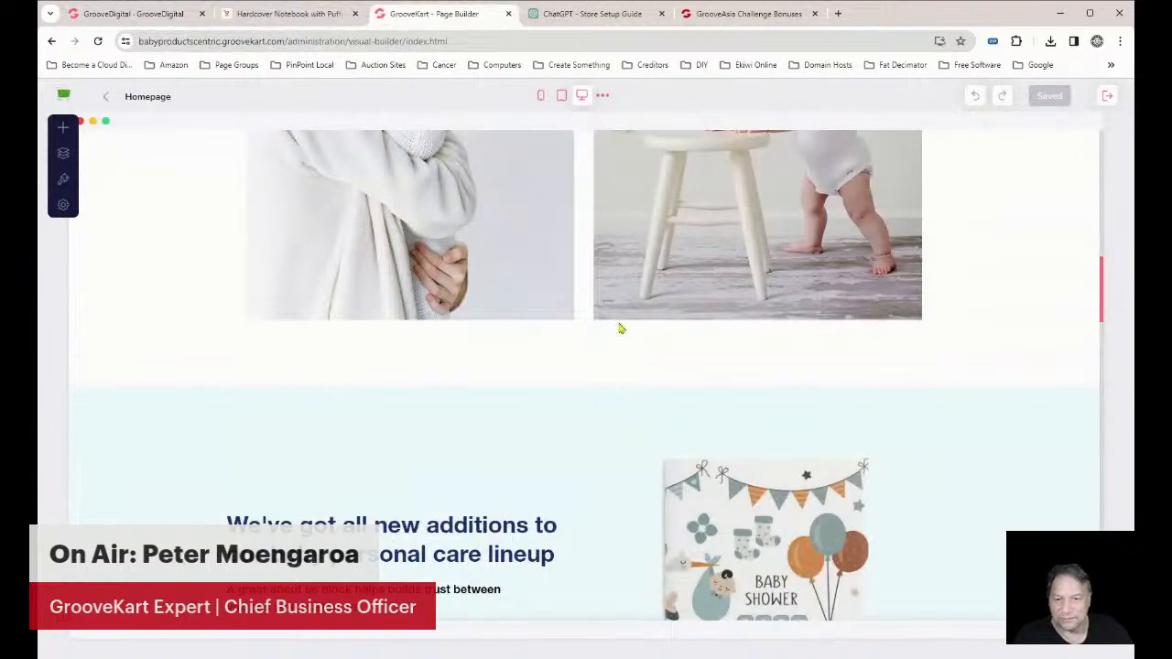
pyautogui.scroll(6, 639, 350)
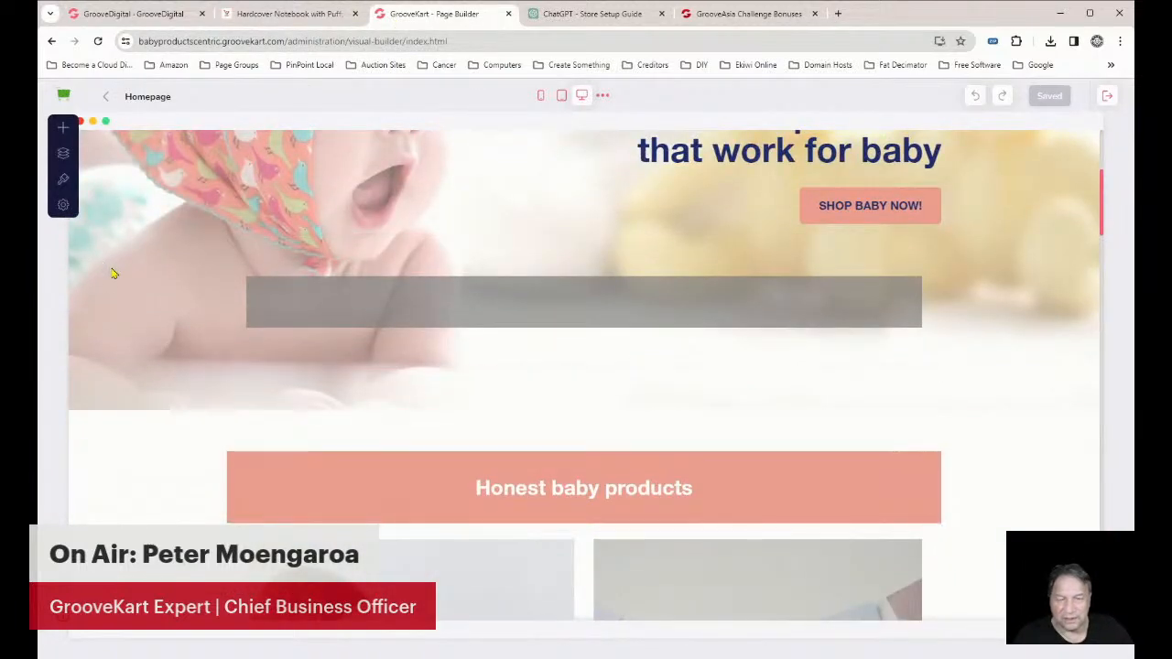
pyautogui.click(62, 203)
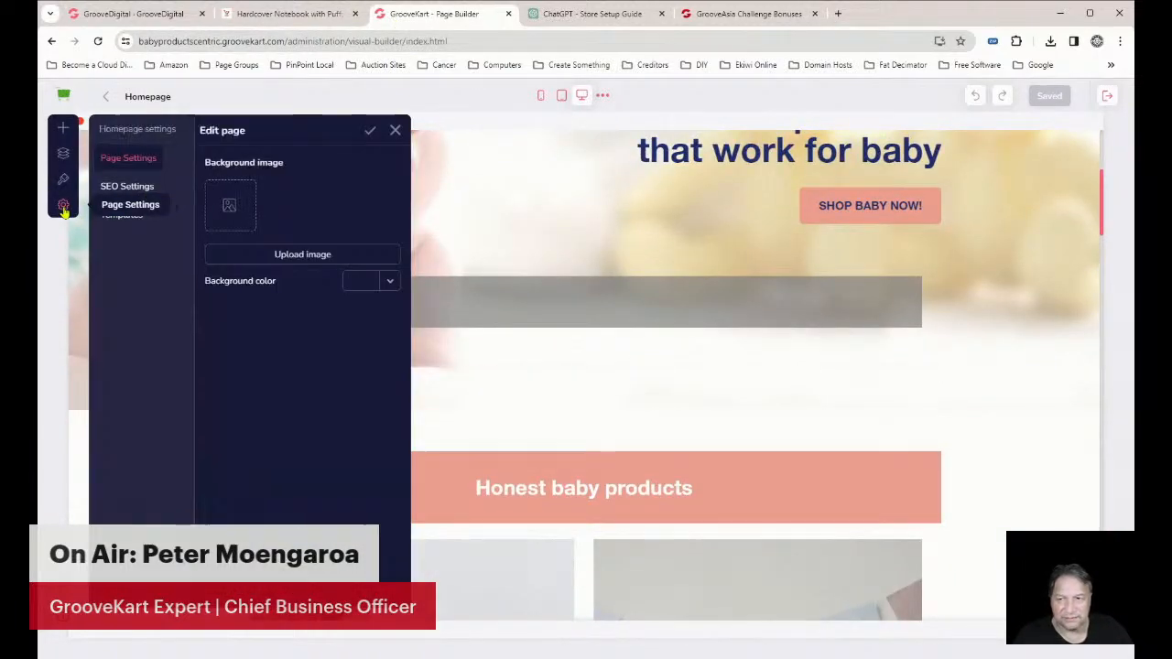
pyautogui.click(112, 187)
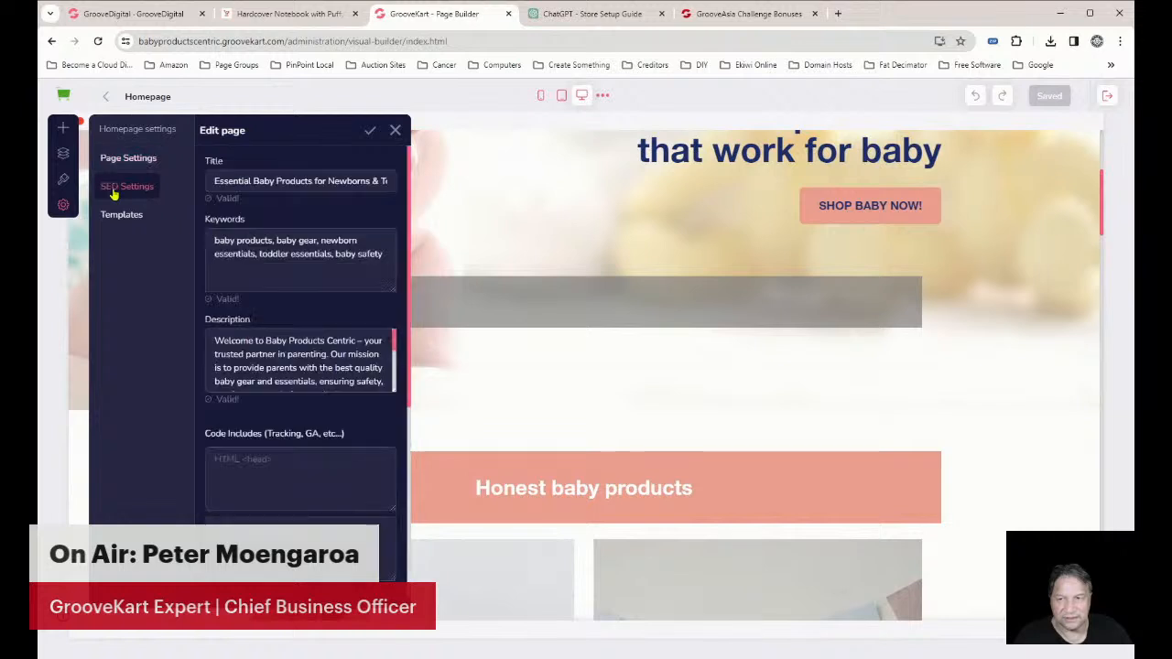
pyautogui.scroll(-5, 302, 376)
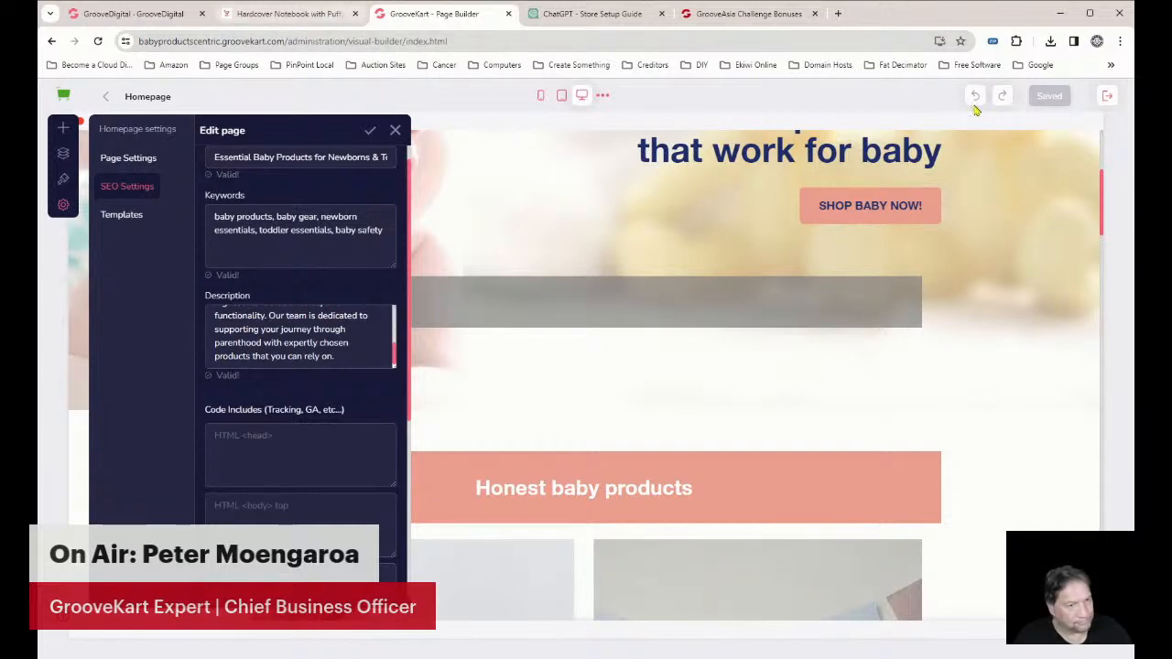
pyautogui.click(233, 21)
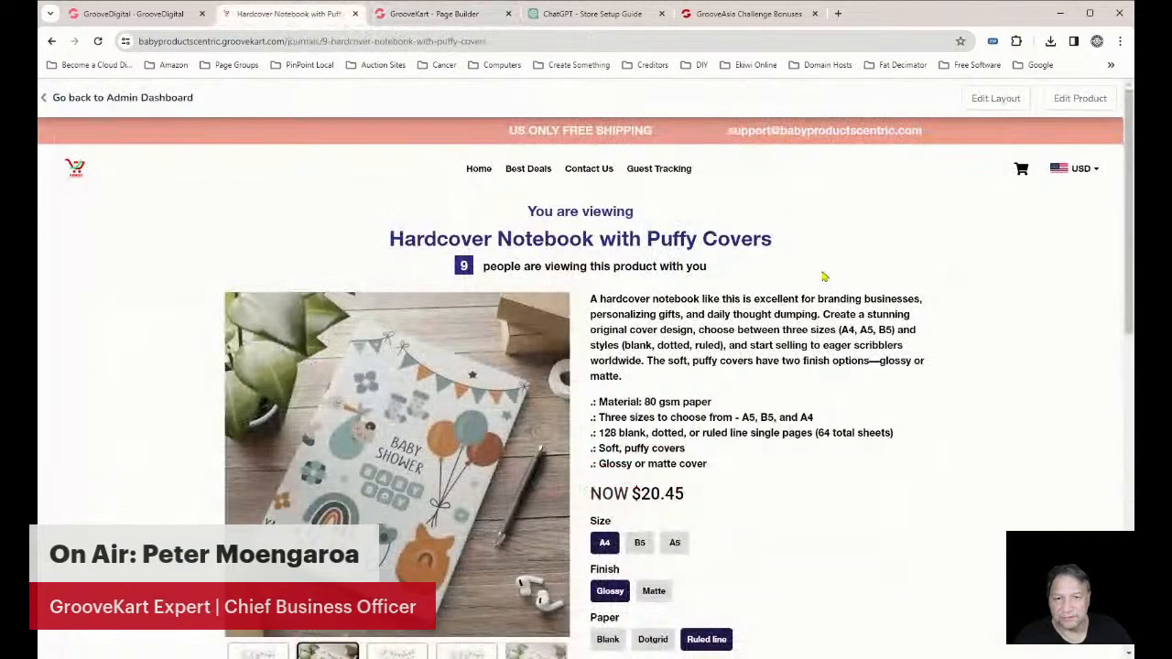